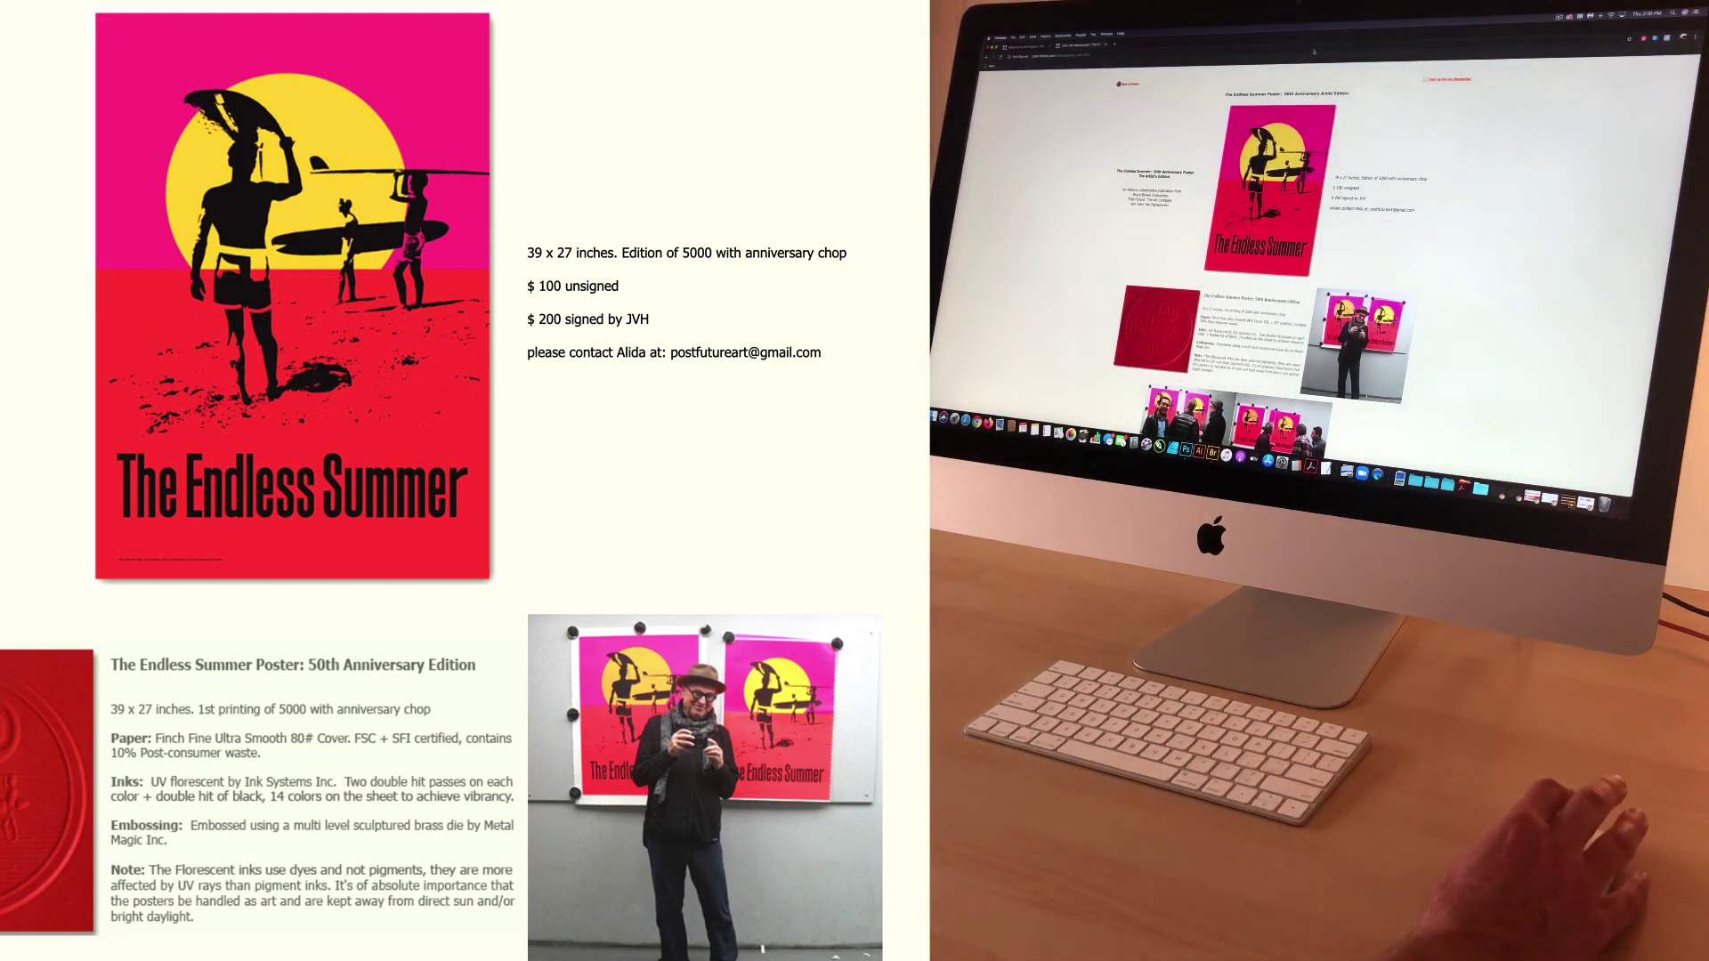
# Bring up the Post-Future welcome page in Chrome at the Mickey 90th Birthday and Bing Surfboards artworks.
pyautogui.scroll(-5, 801, 362)
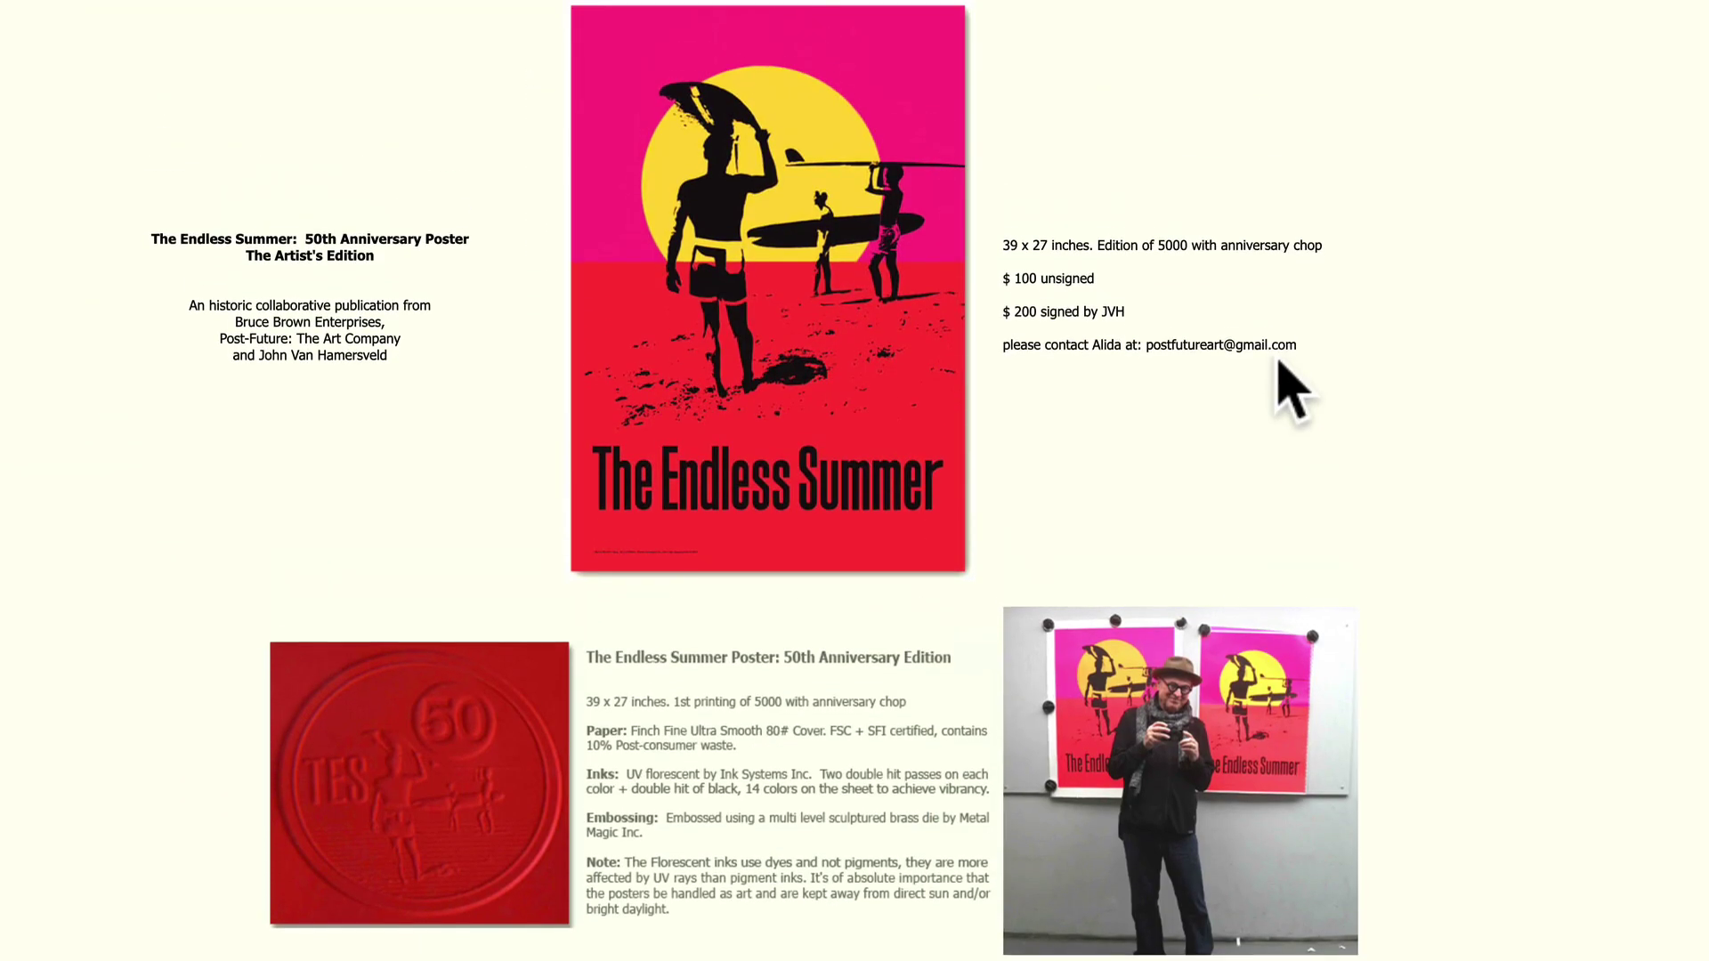
pyautogui.moveTo(686, 151)
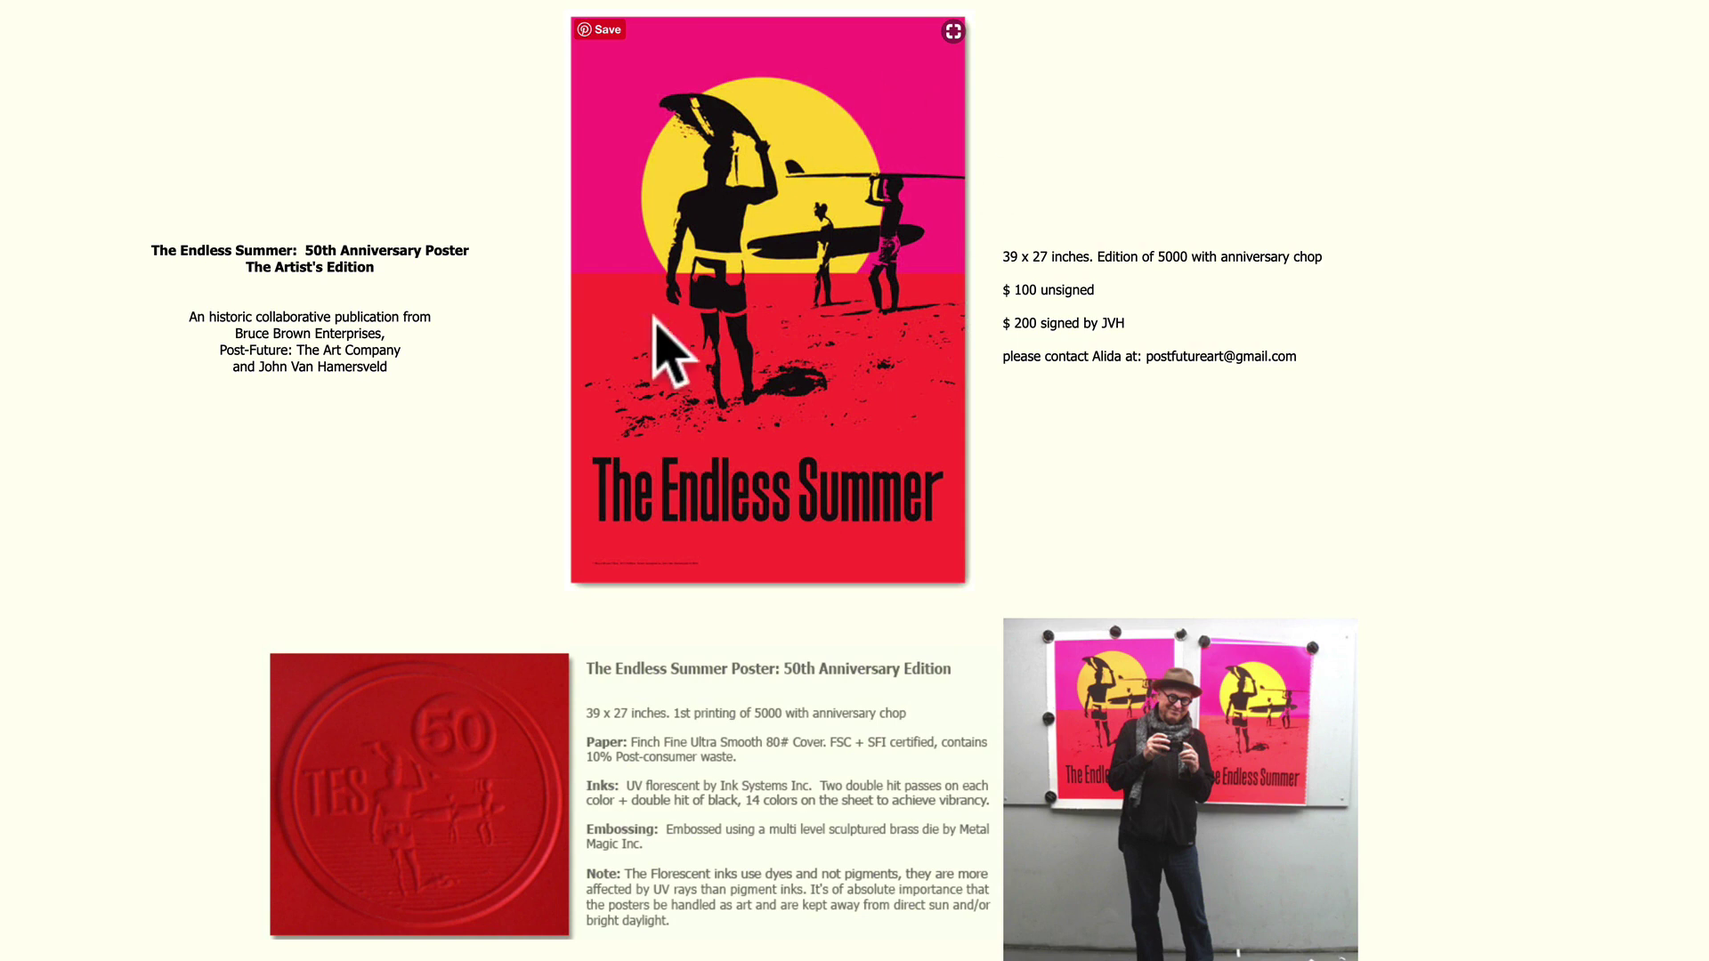
pyautogui.scroll(1, 930, 396)
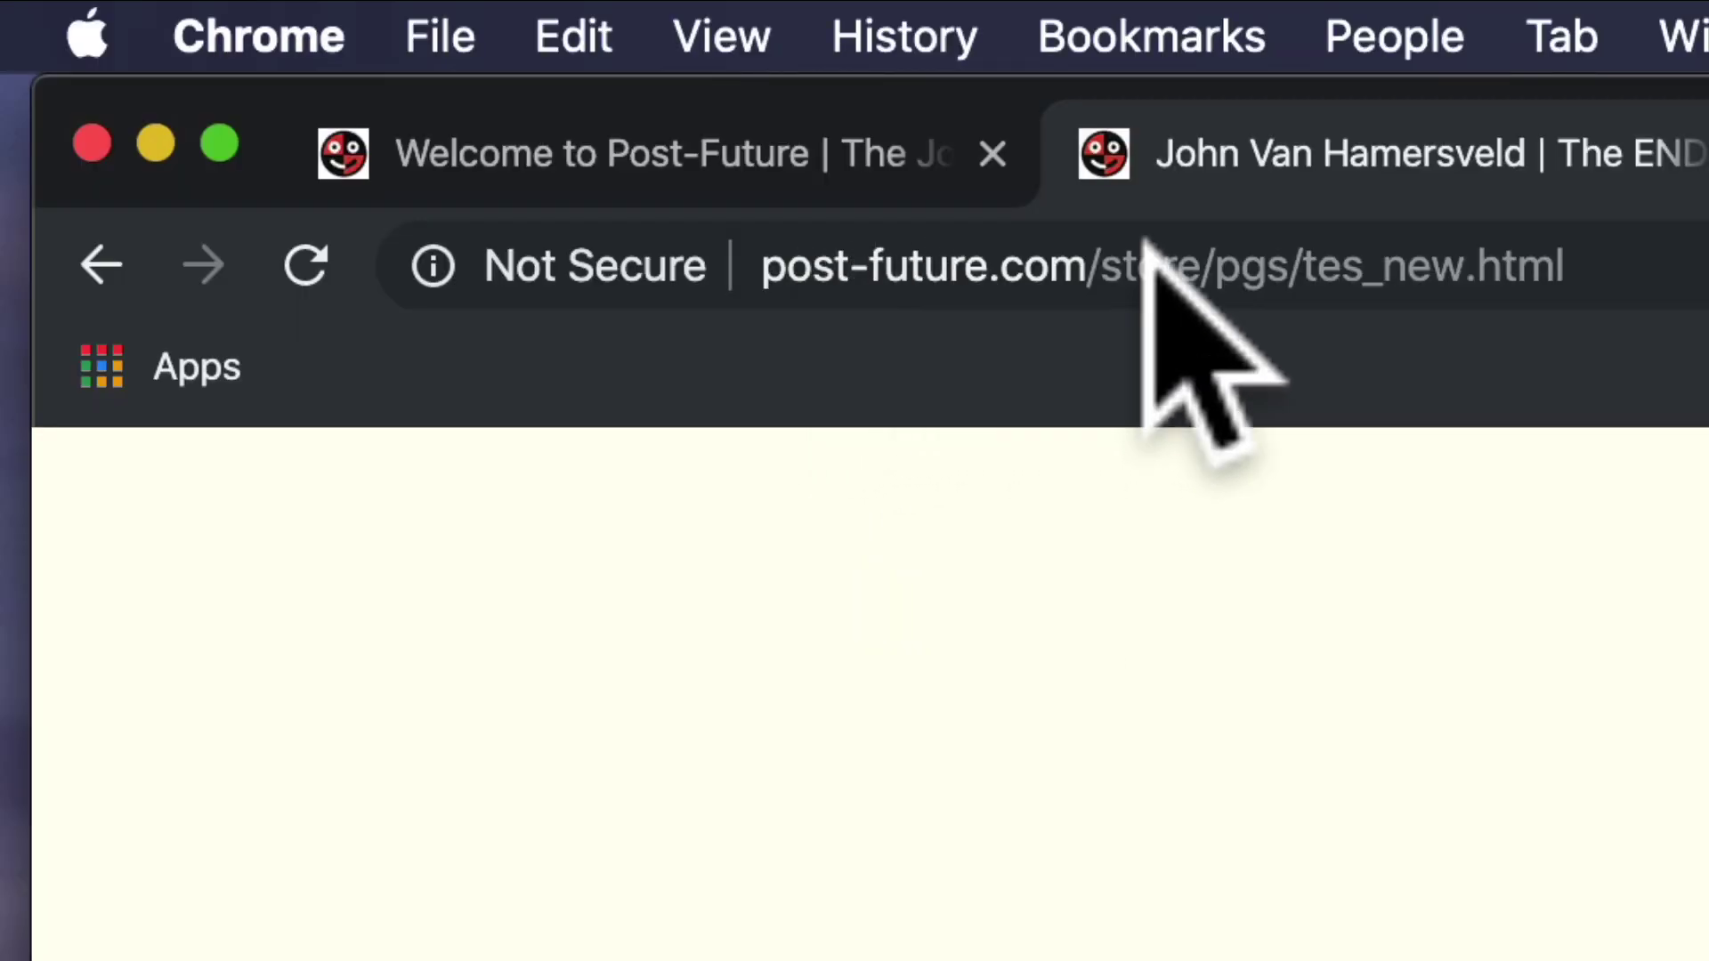
pyautogui.click(164, 35)
pyautogui.scroll(6, 706, 344)
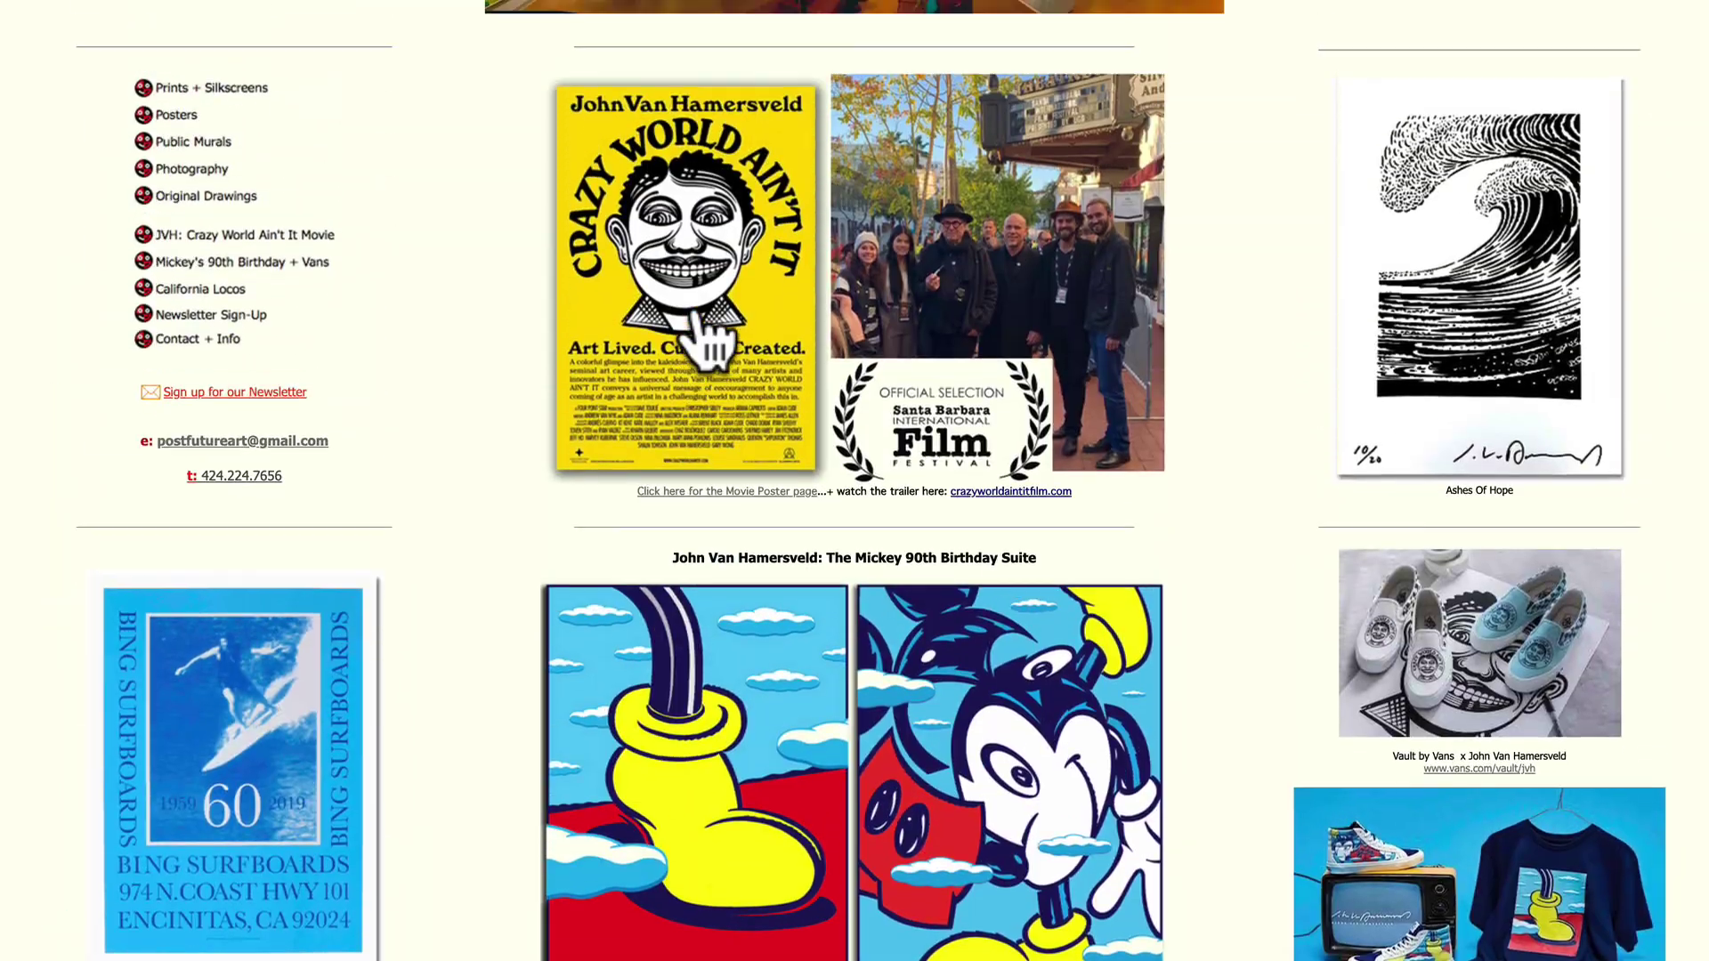
pyautogui.scroll(5, 706, 344)
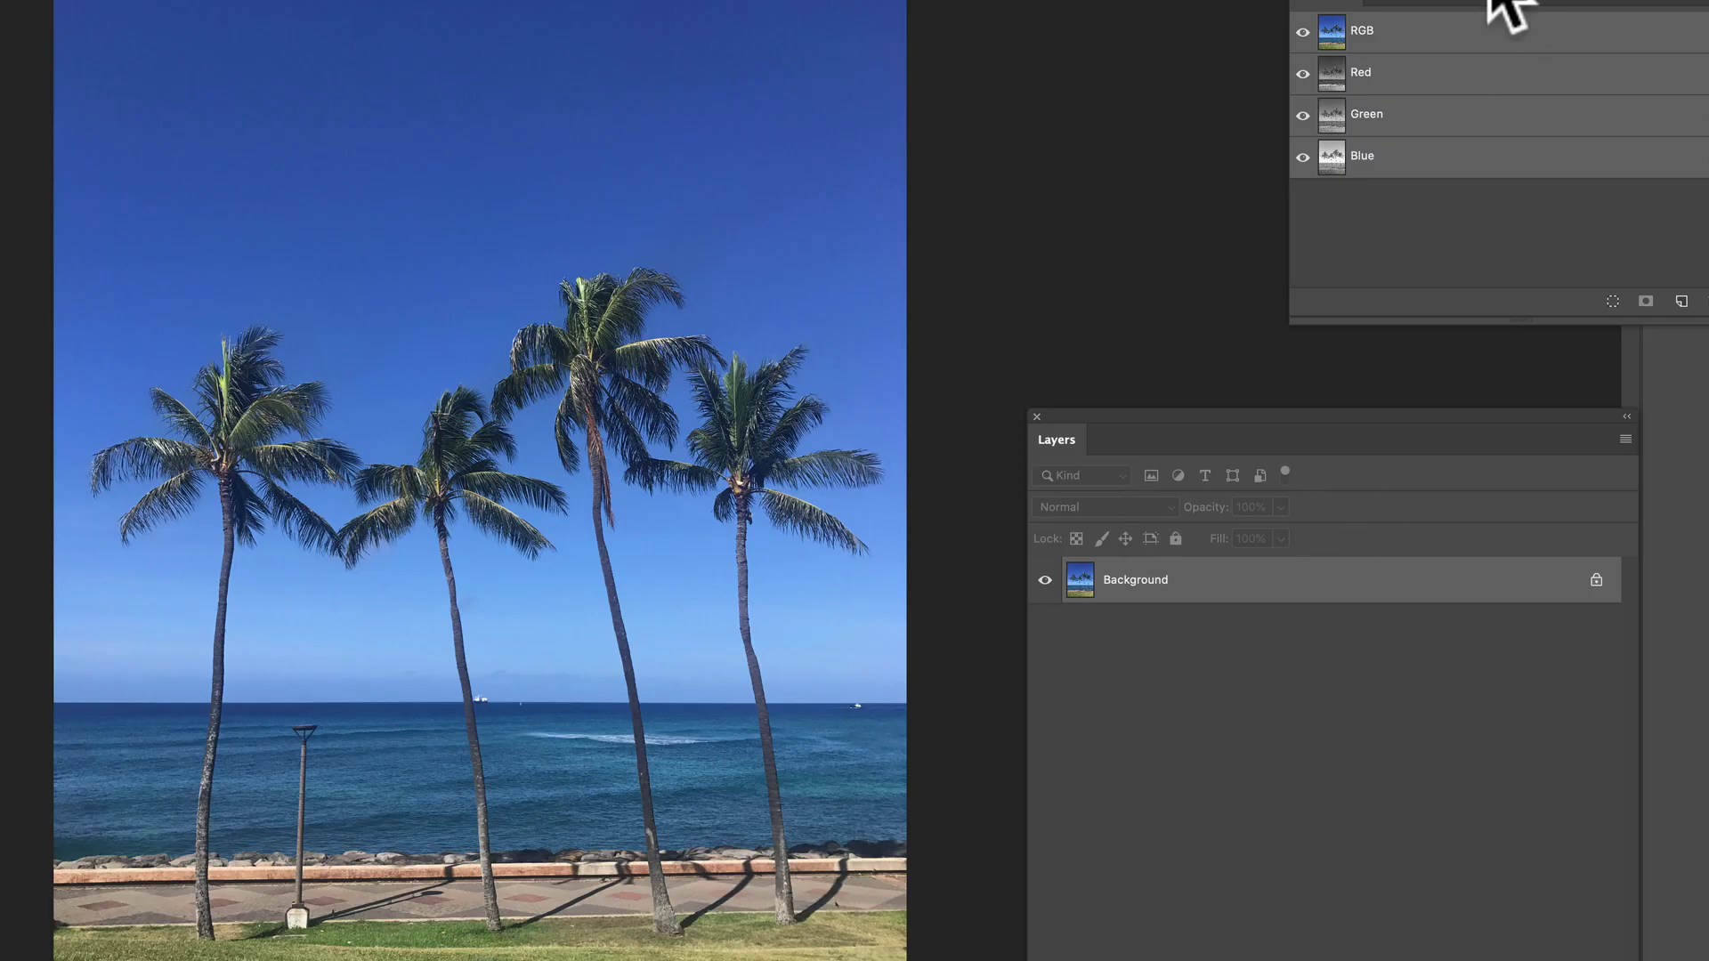
# Compare the Red, Green and Blue channels to find the brightest, the Blue channel.
pyautogui.moveTo(1504, 9); pyautogui.dragTo(1191, 18)
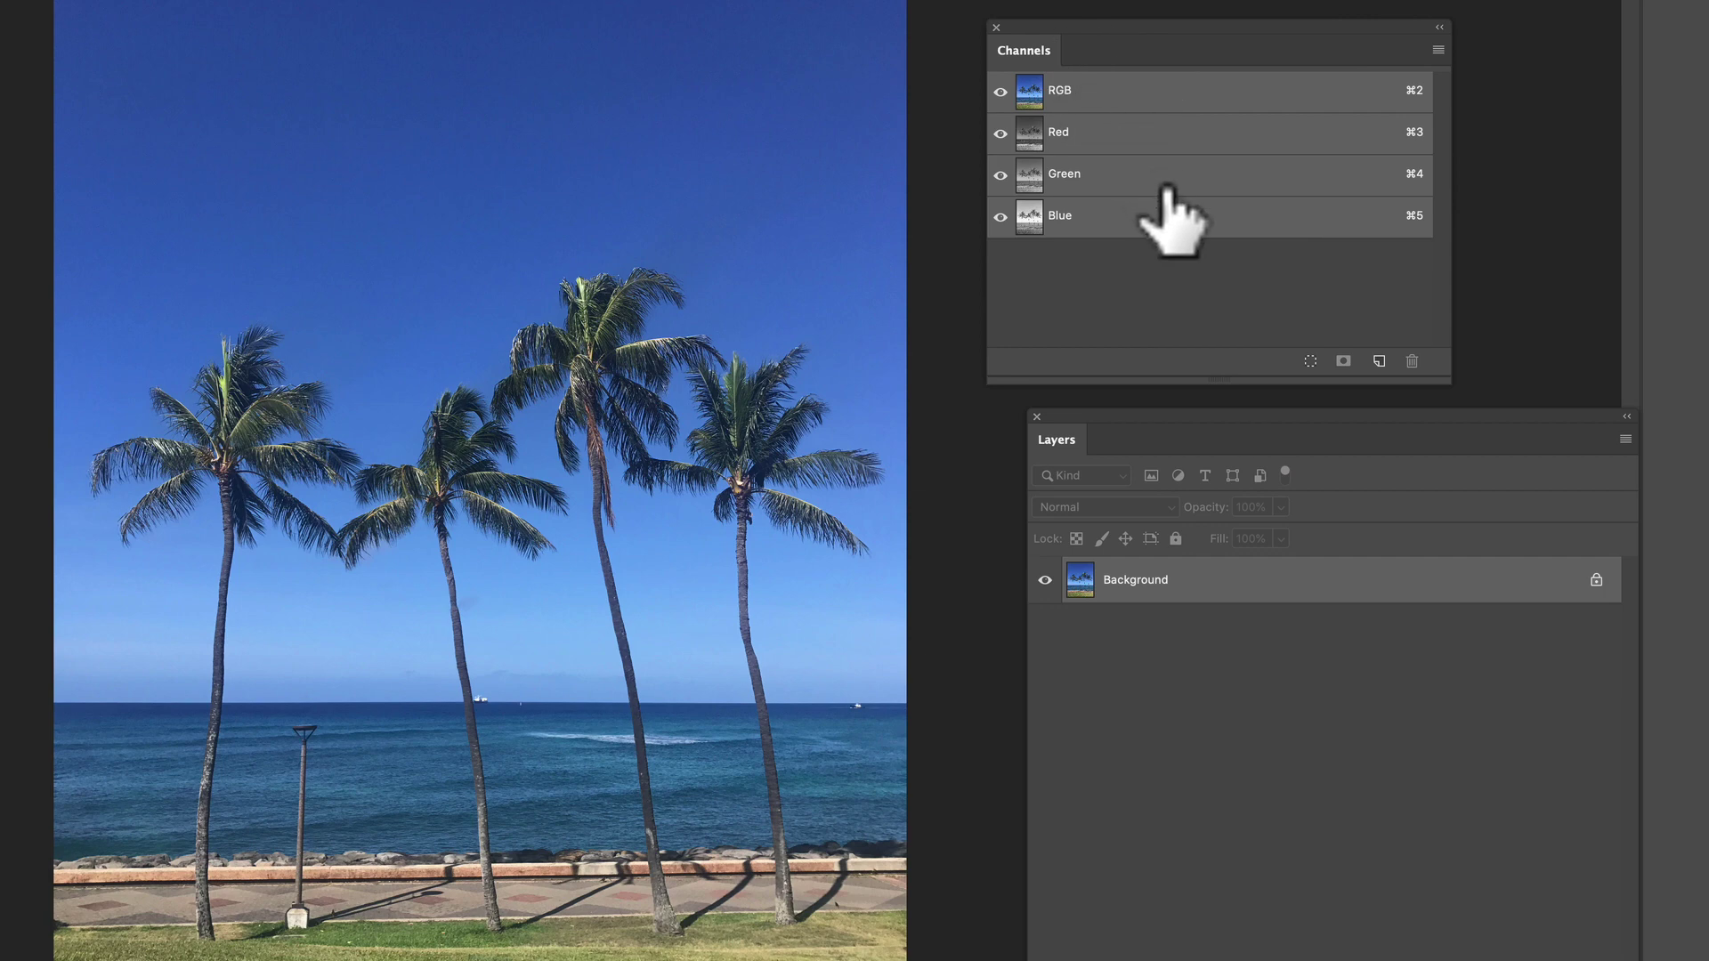
pyautogui.click(1099, 142)
pyautogui.click(1117, 182)
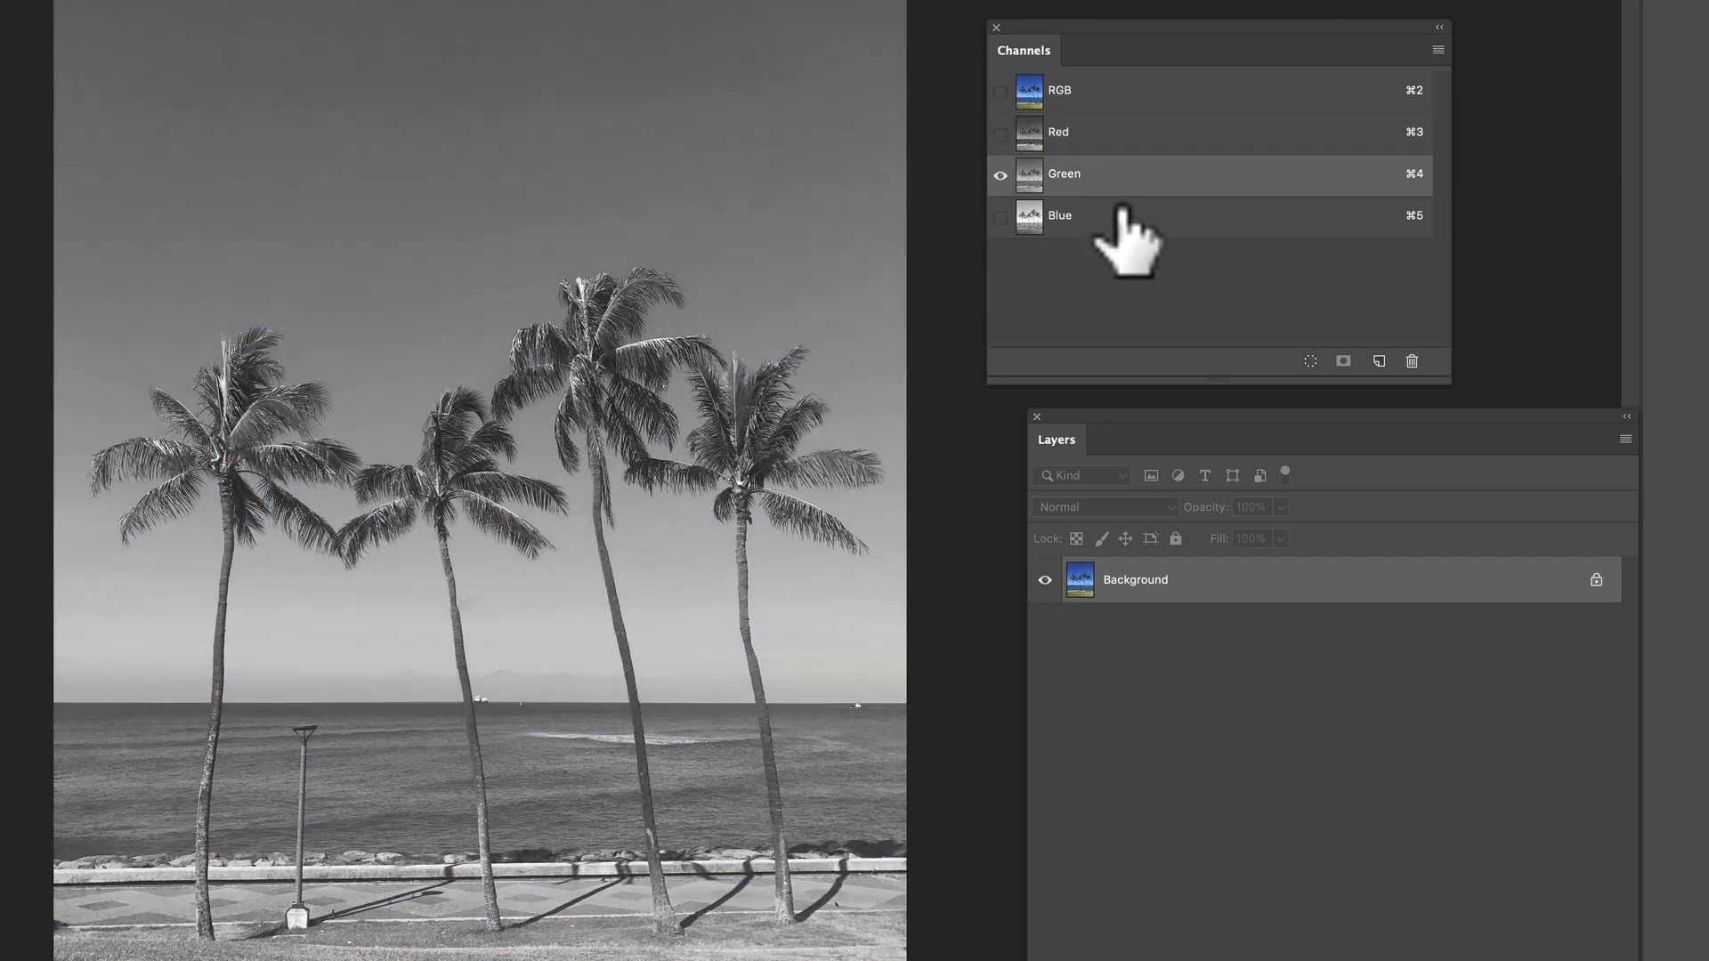
pyautogui.click(1120, 222)
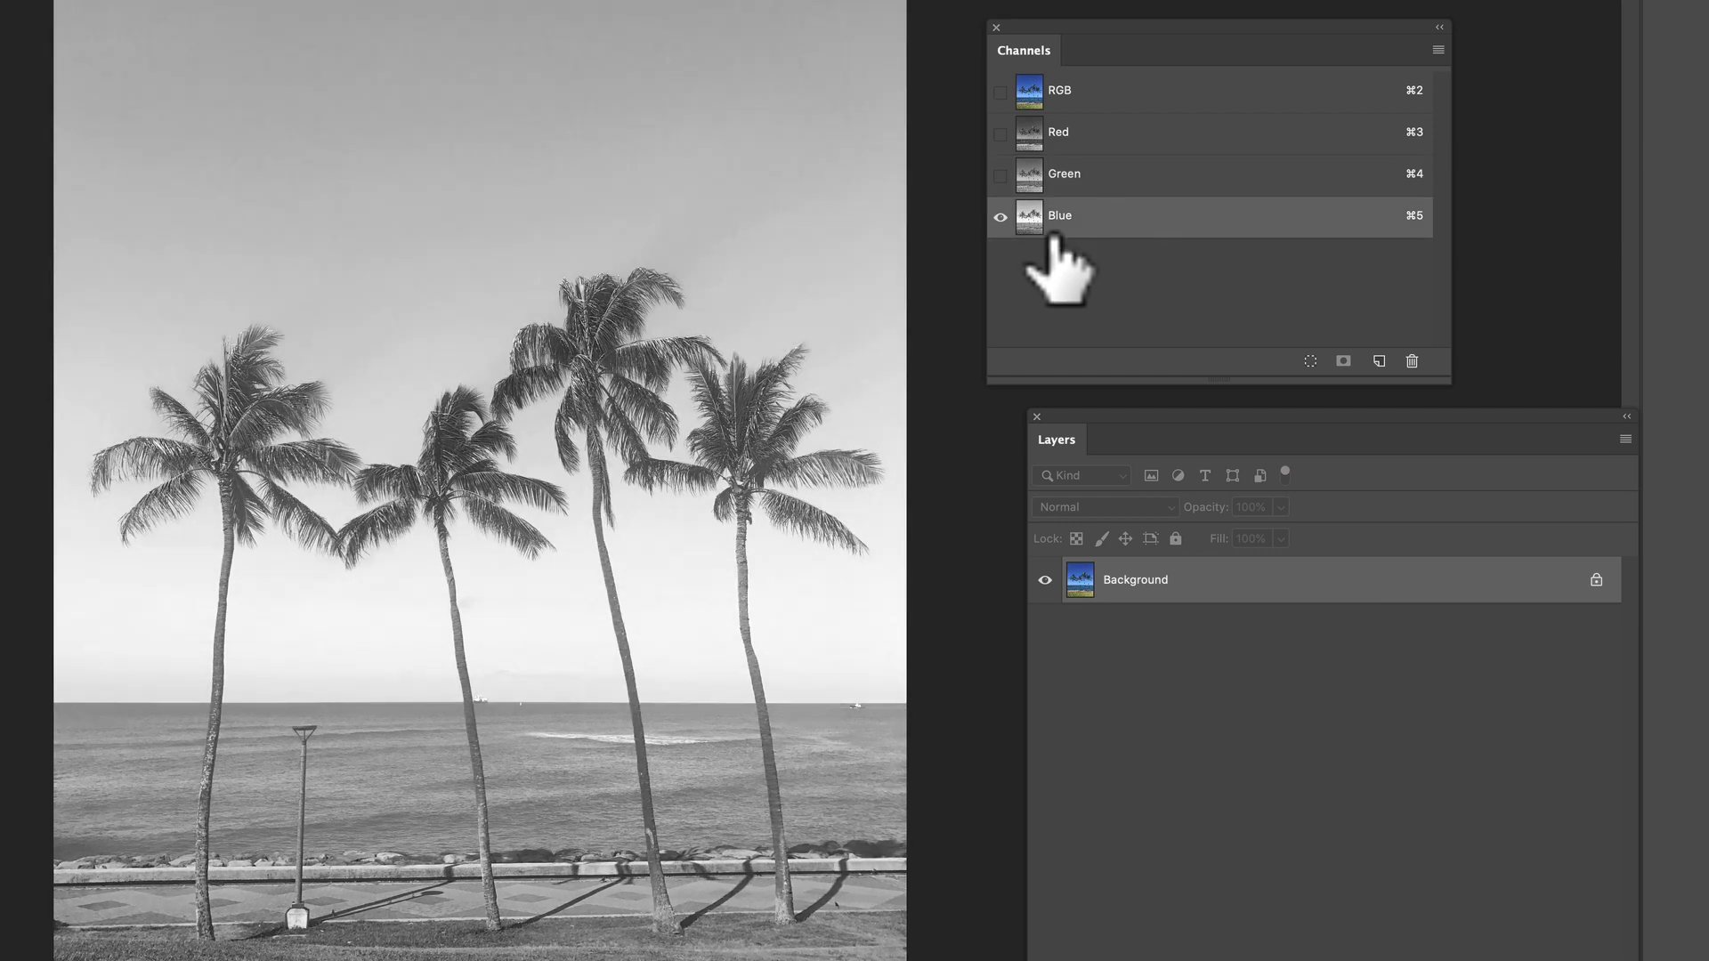
pyautogui.click(1141, 176)
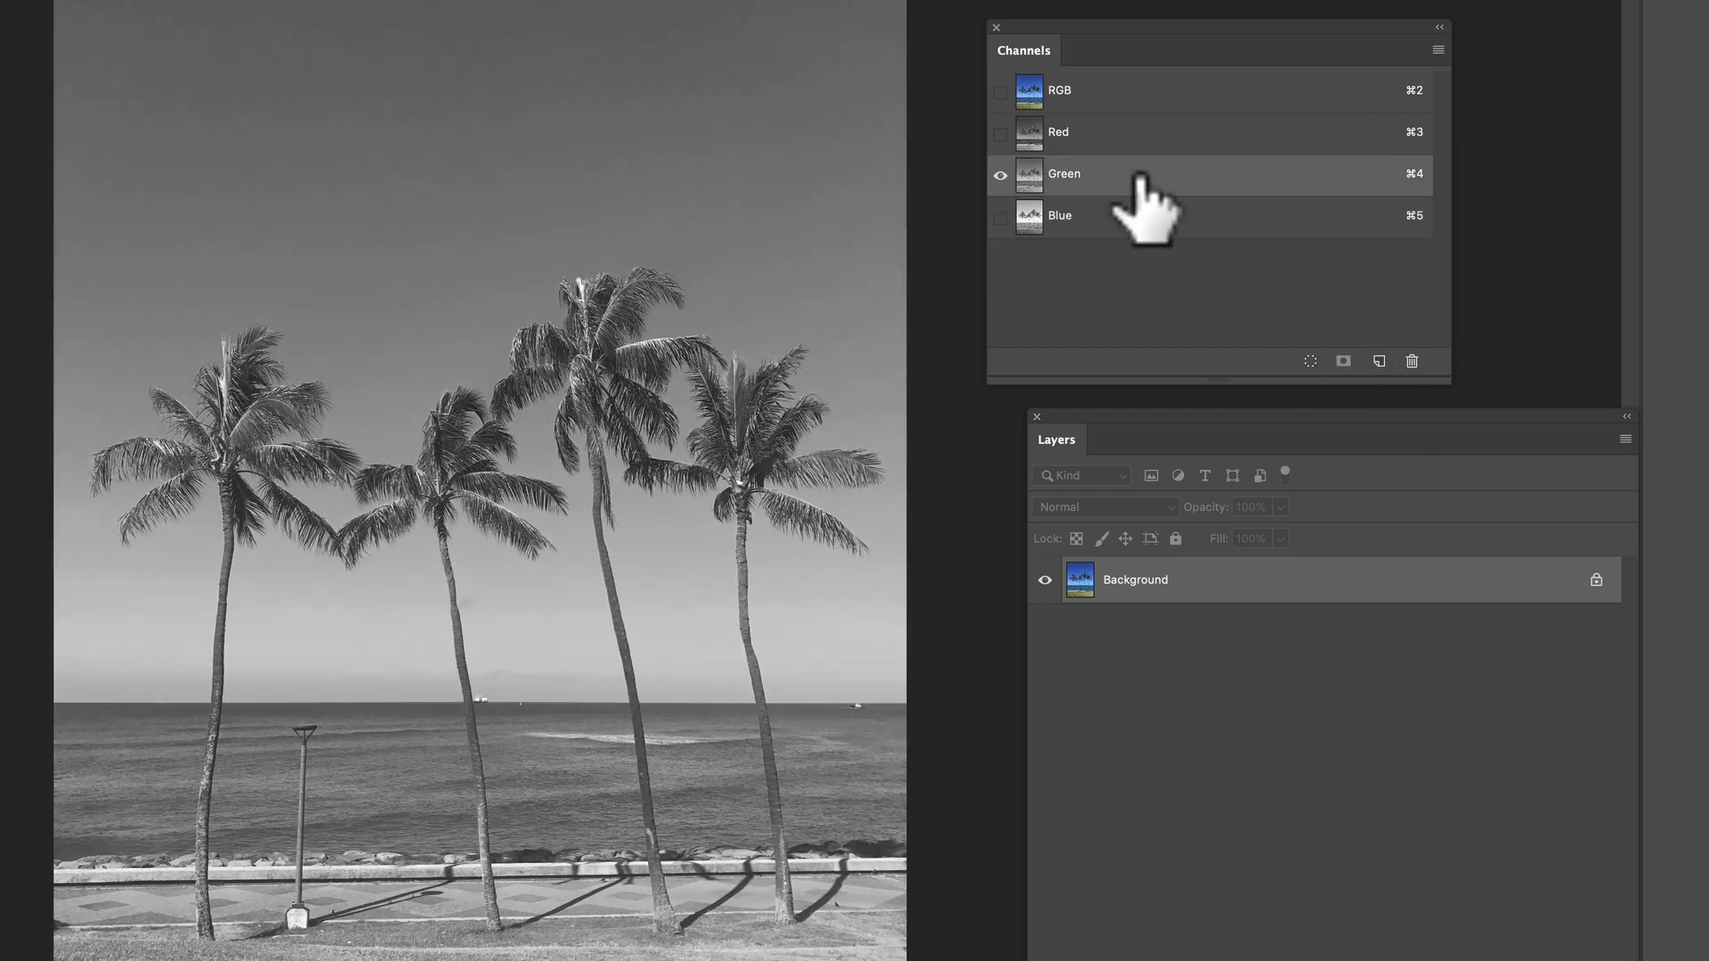
pyautogui.click(1142, 136)
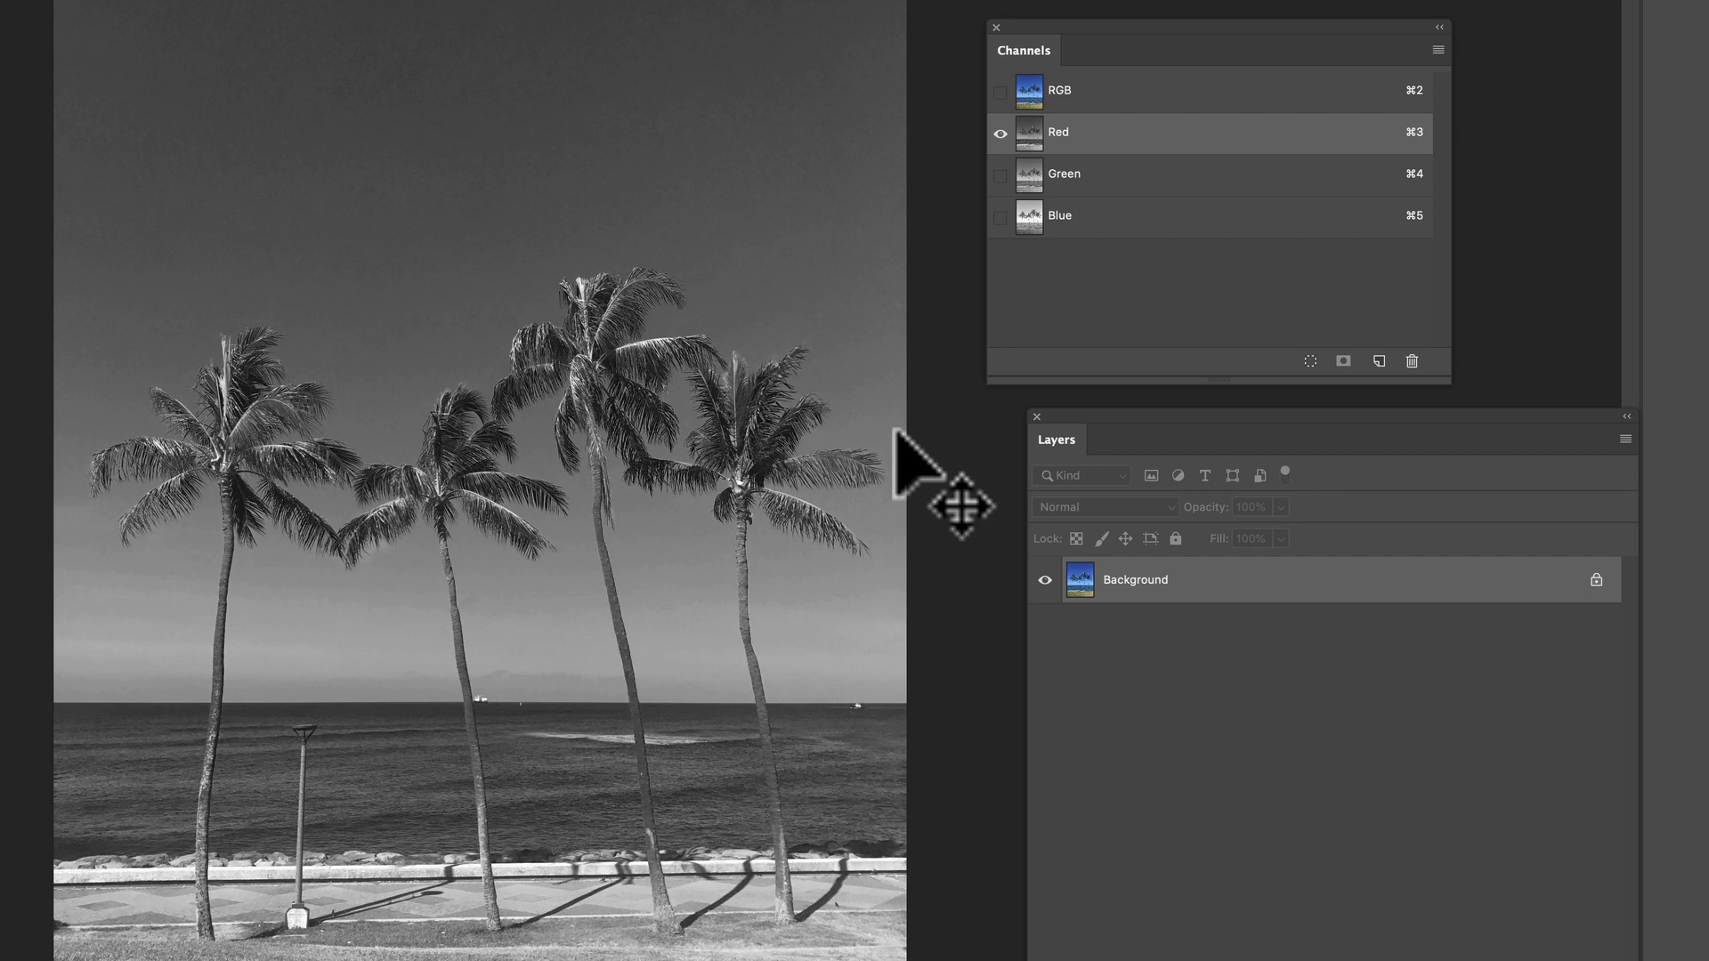
pyautogui.click(1124, 218)
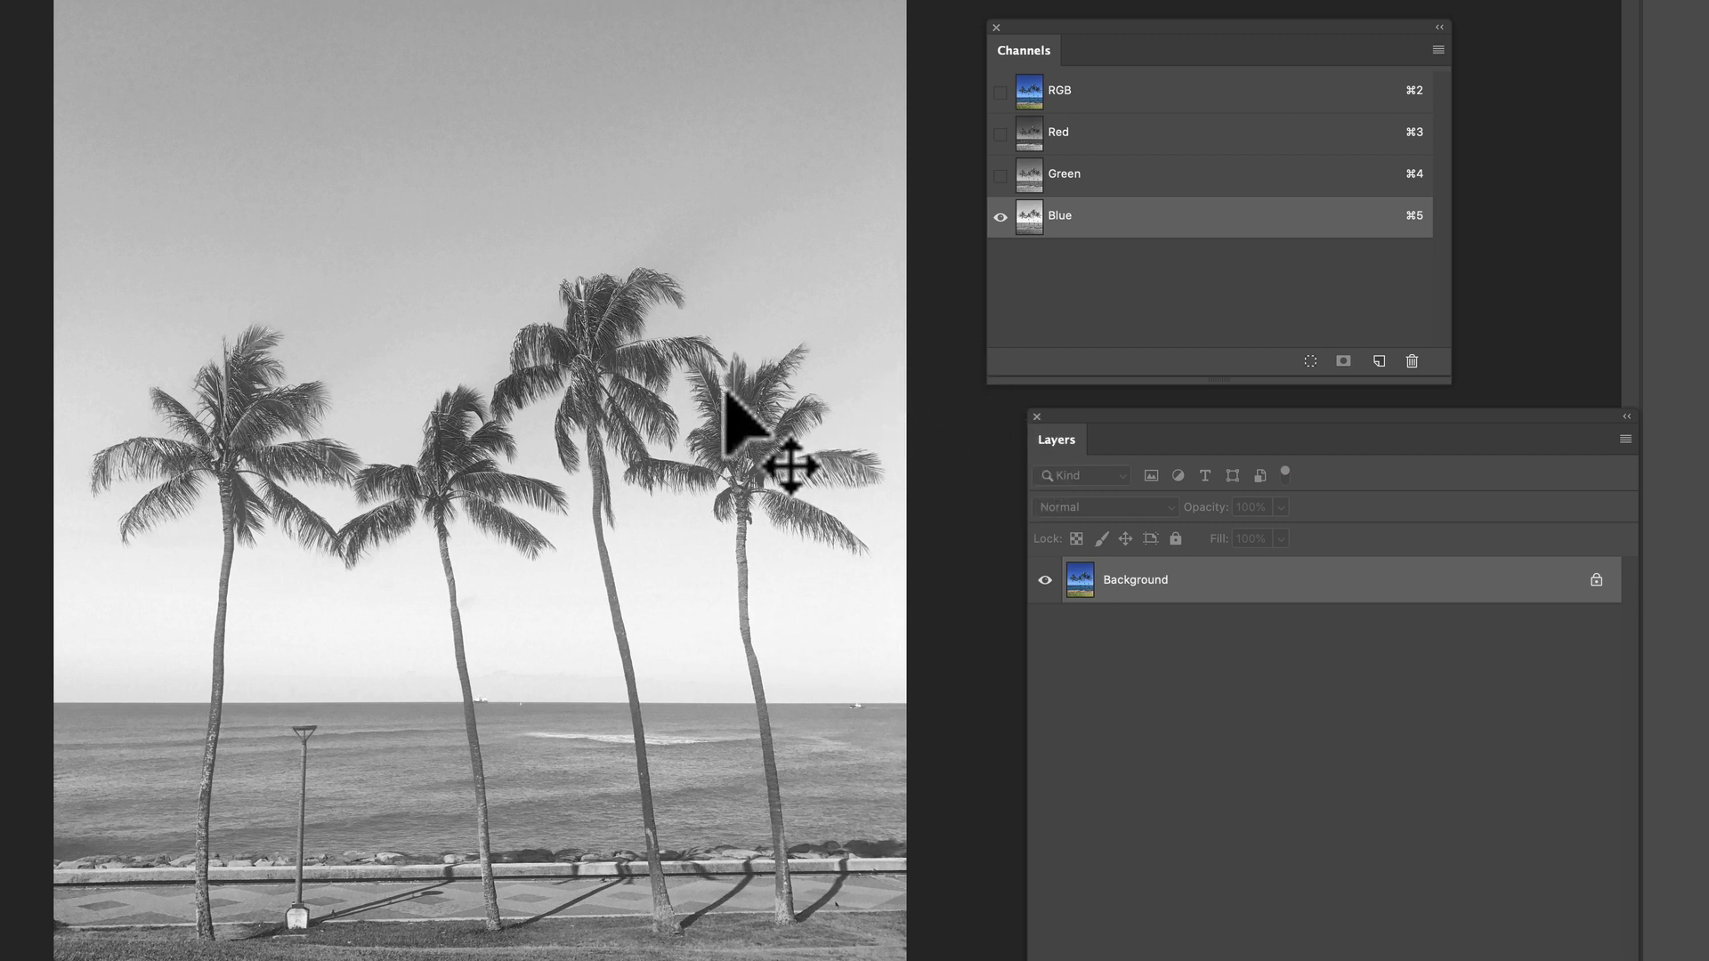
# Load the Blue channel as a selection and copy it onto a new greyscale Layer 1.
pyautogui.keyDown('super'); pyautogui.click(1121, 217); pyautogui.keyUp('super')
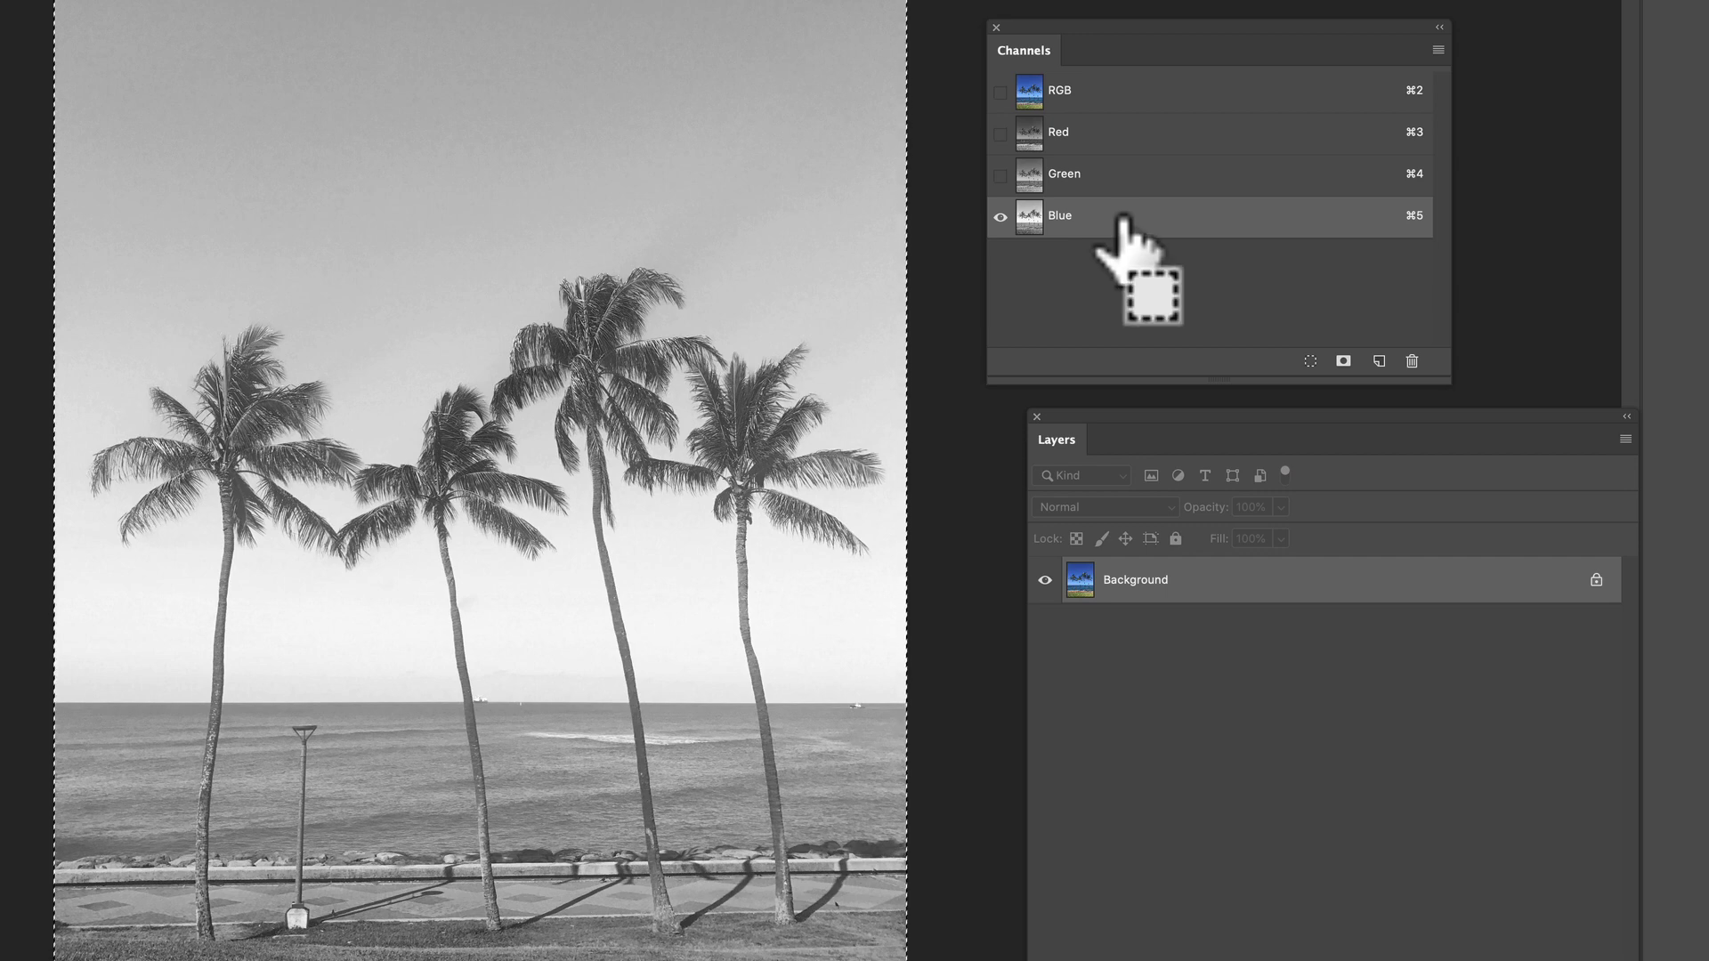
pyautogui.click(1124, 90)
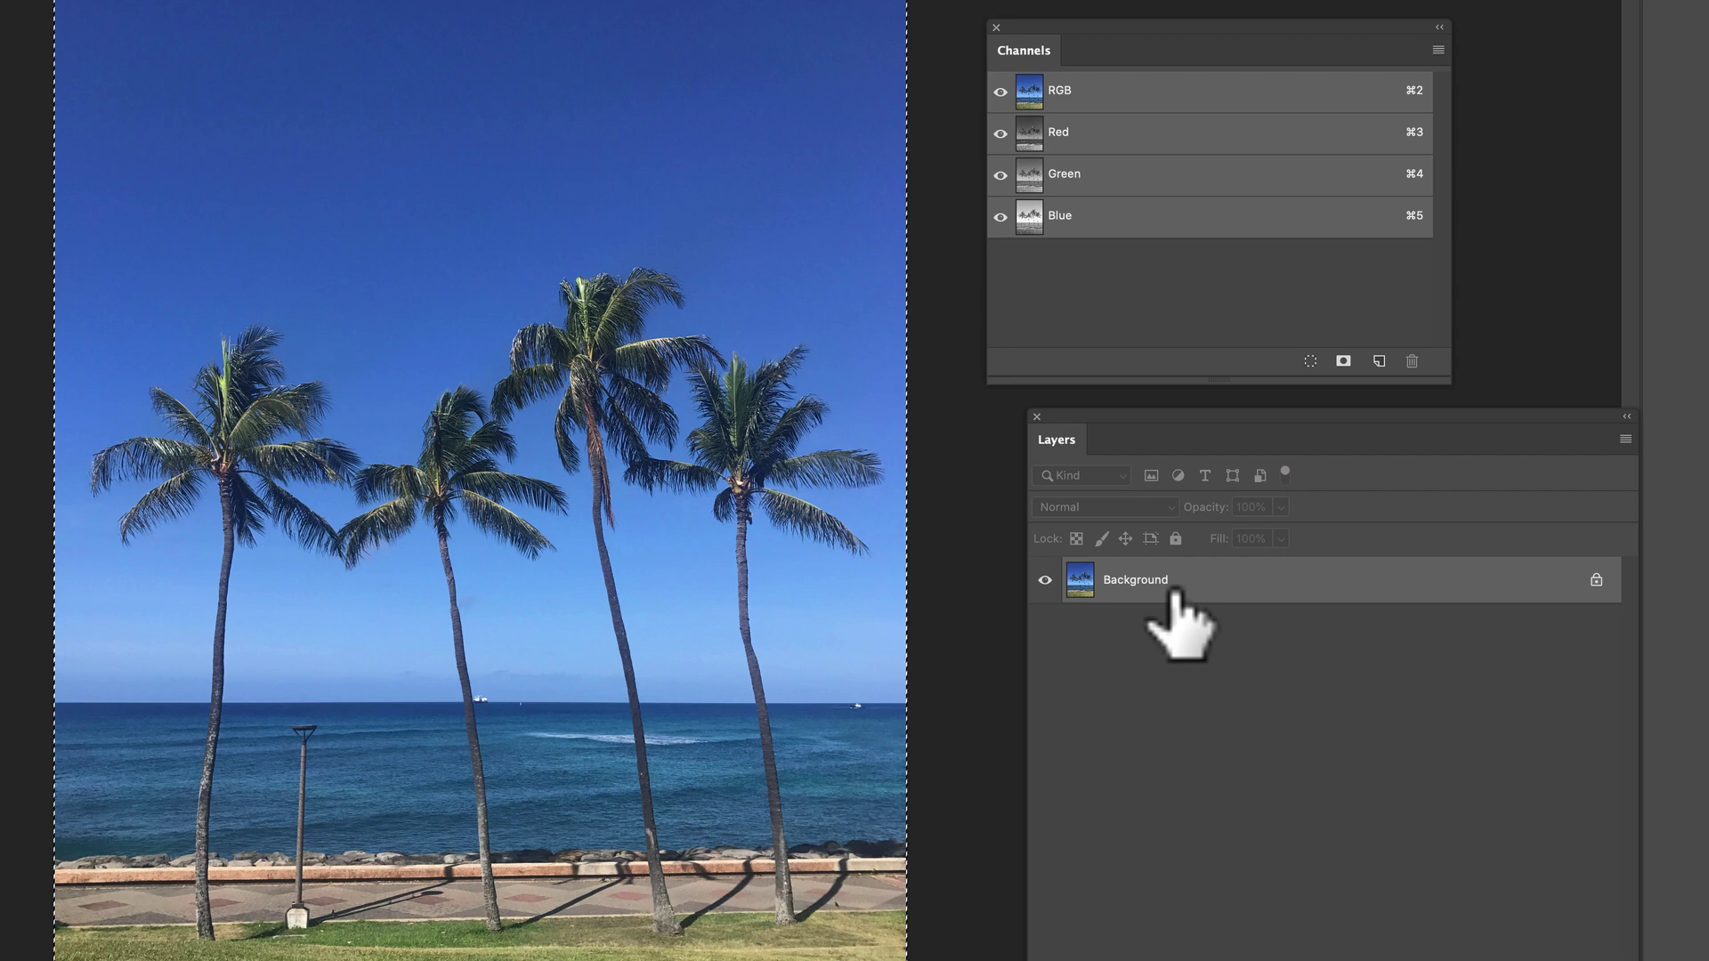
pyautogui.moveTo(1175, 591); pyautogui.dragTo(1174, 594)
pyautogui.press('super+v')
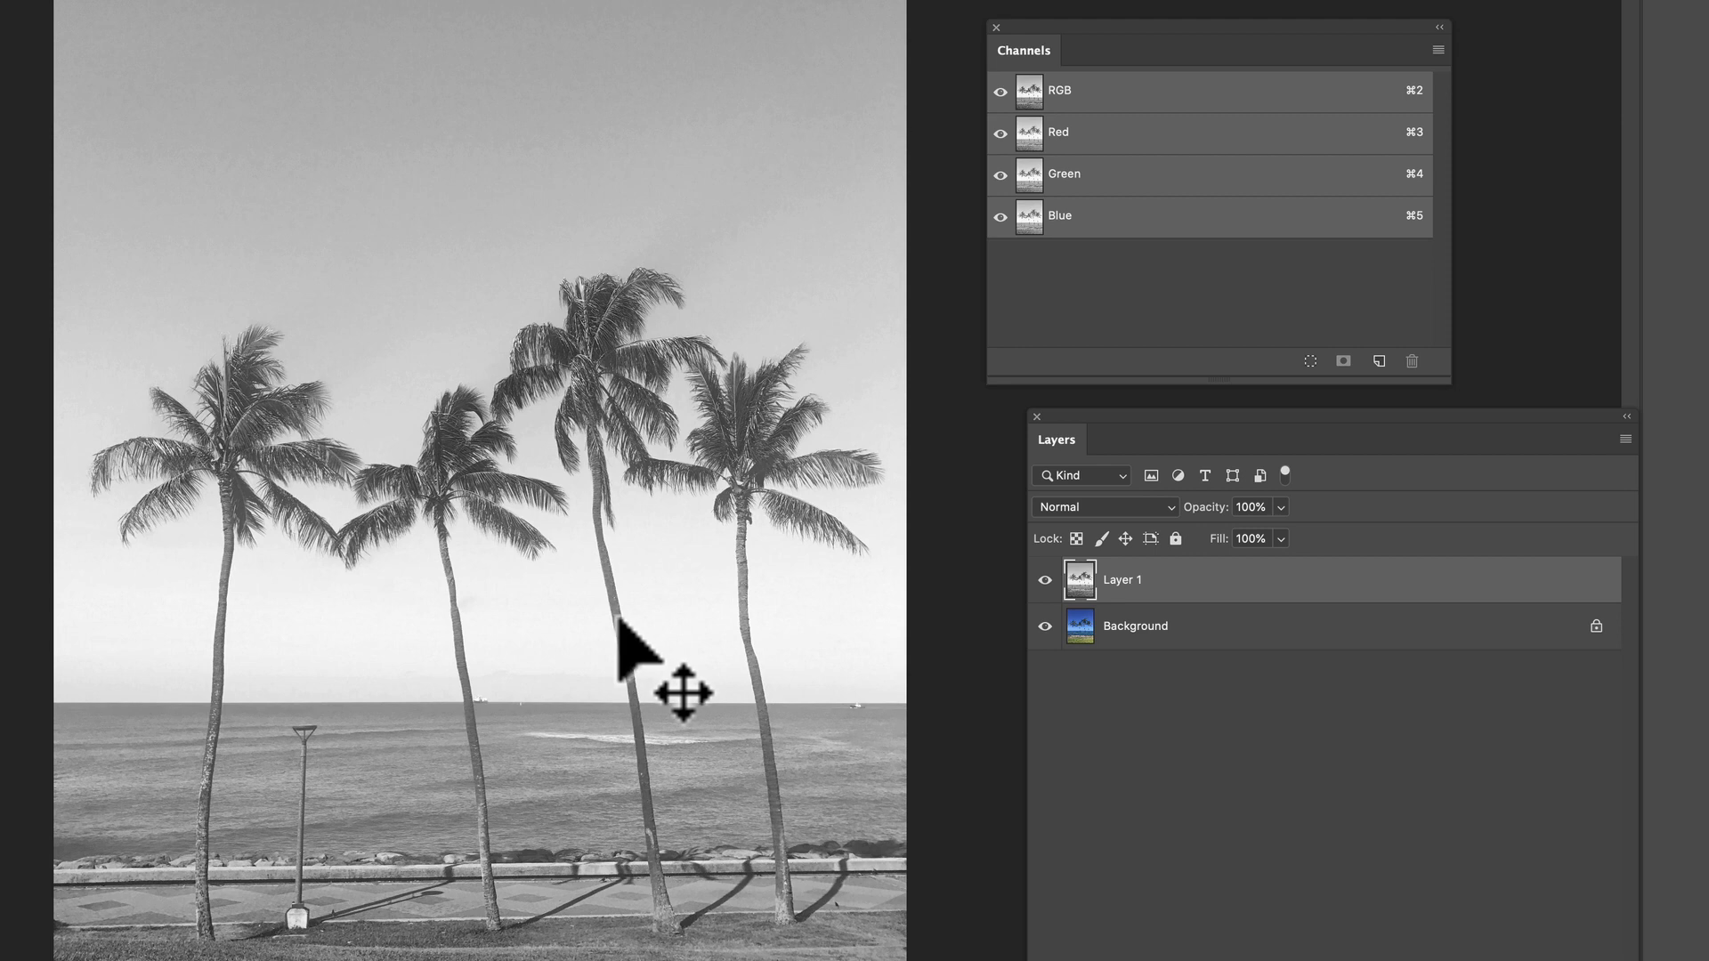
# Apply a Threshold of about 162 to Layer 1 for solid black palm silhouettes.
pyautogui.click(271, 11)
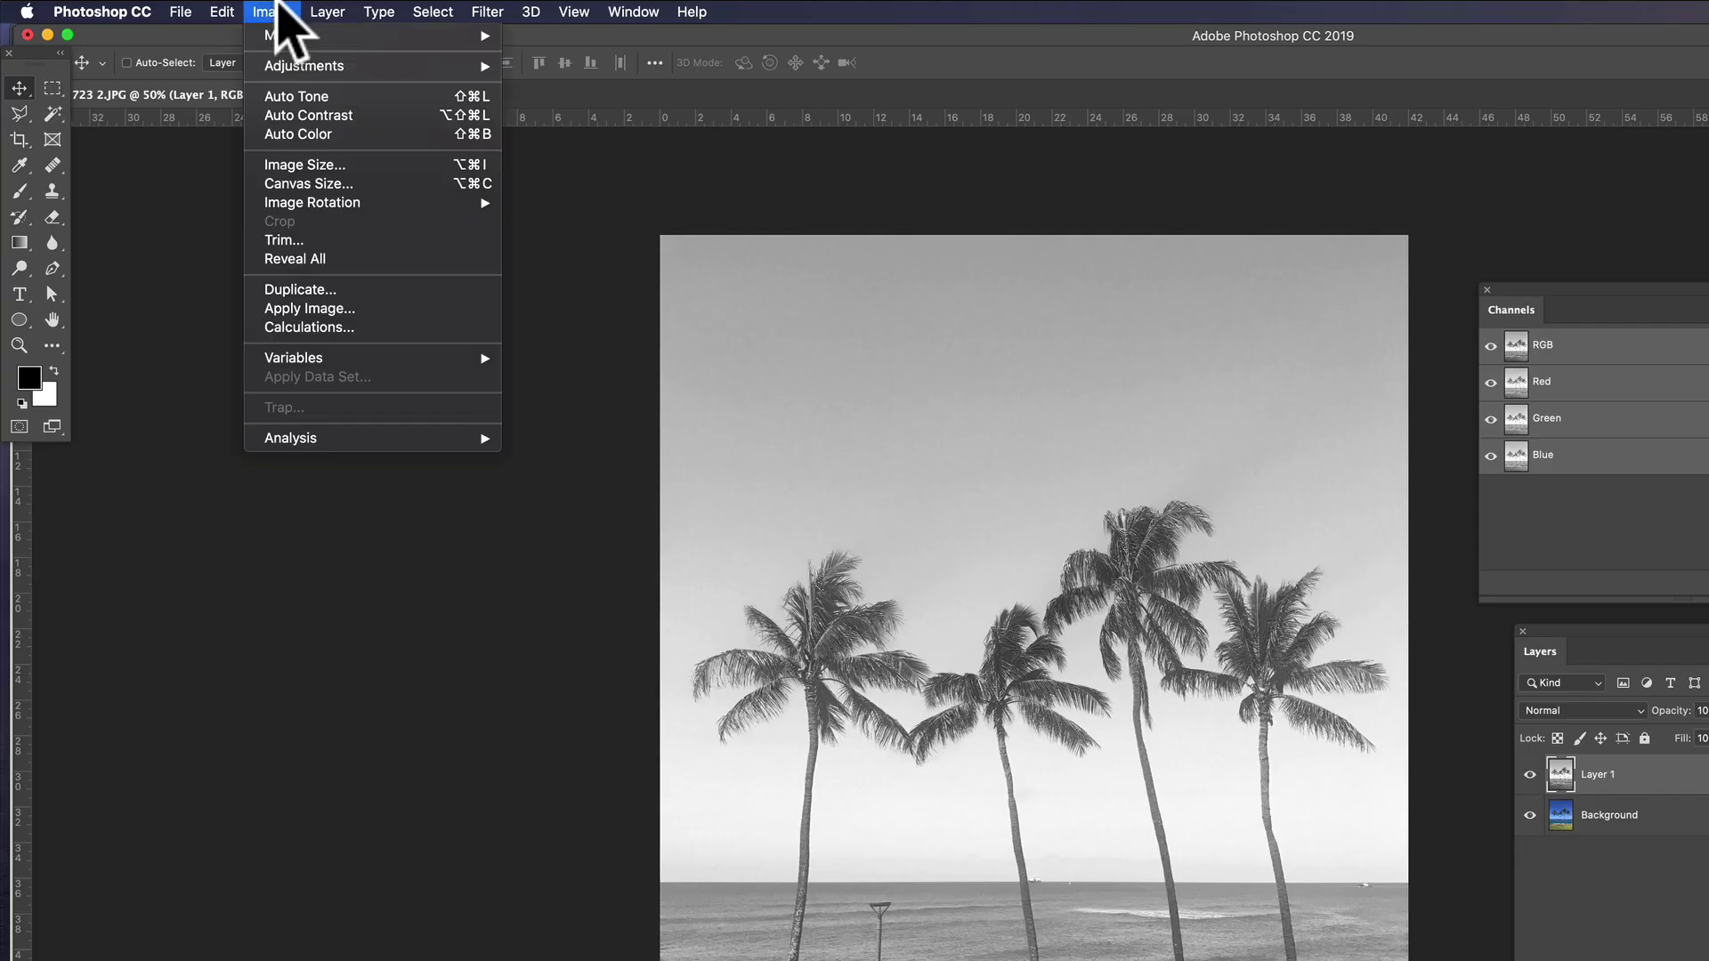
pyautogui.moveTo(302, 65)
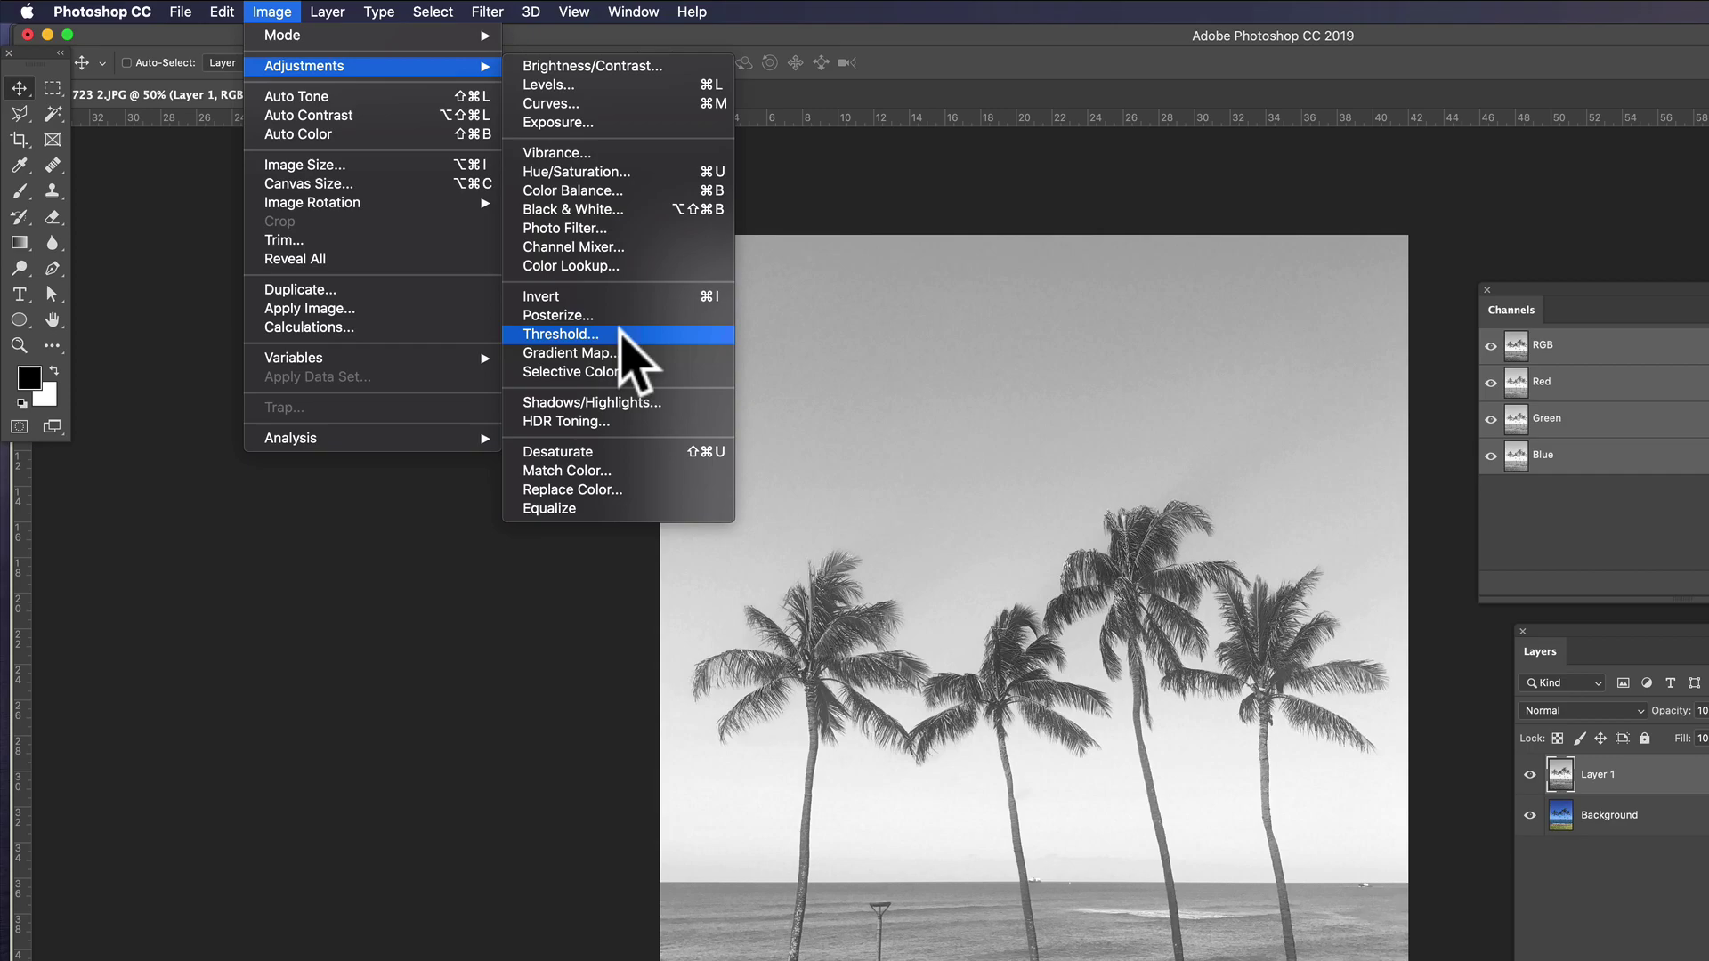
pyautogui.click(621, 335)
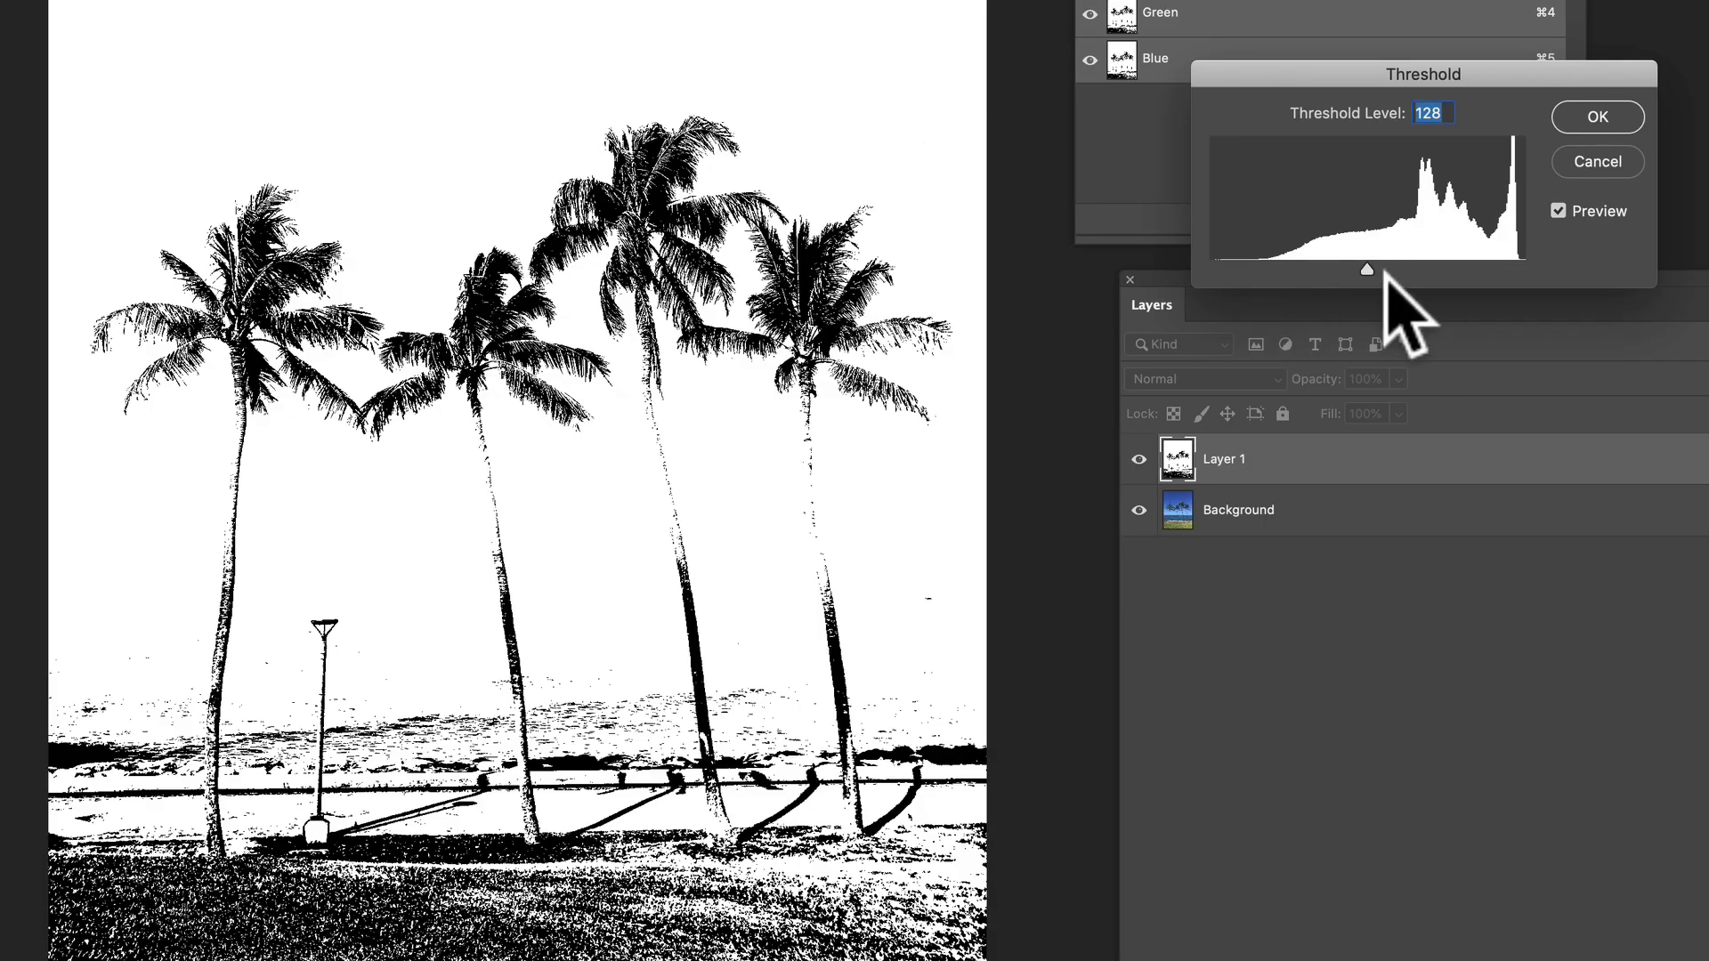
pyautogui.moveTo(1368, 267); pyautogui.dragTo(1407, 267)
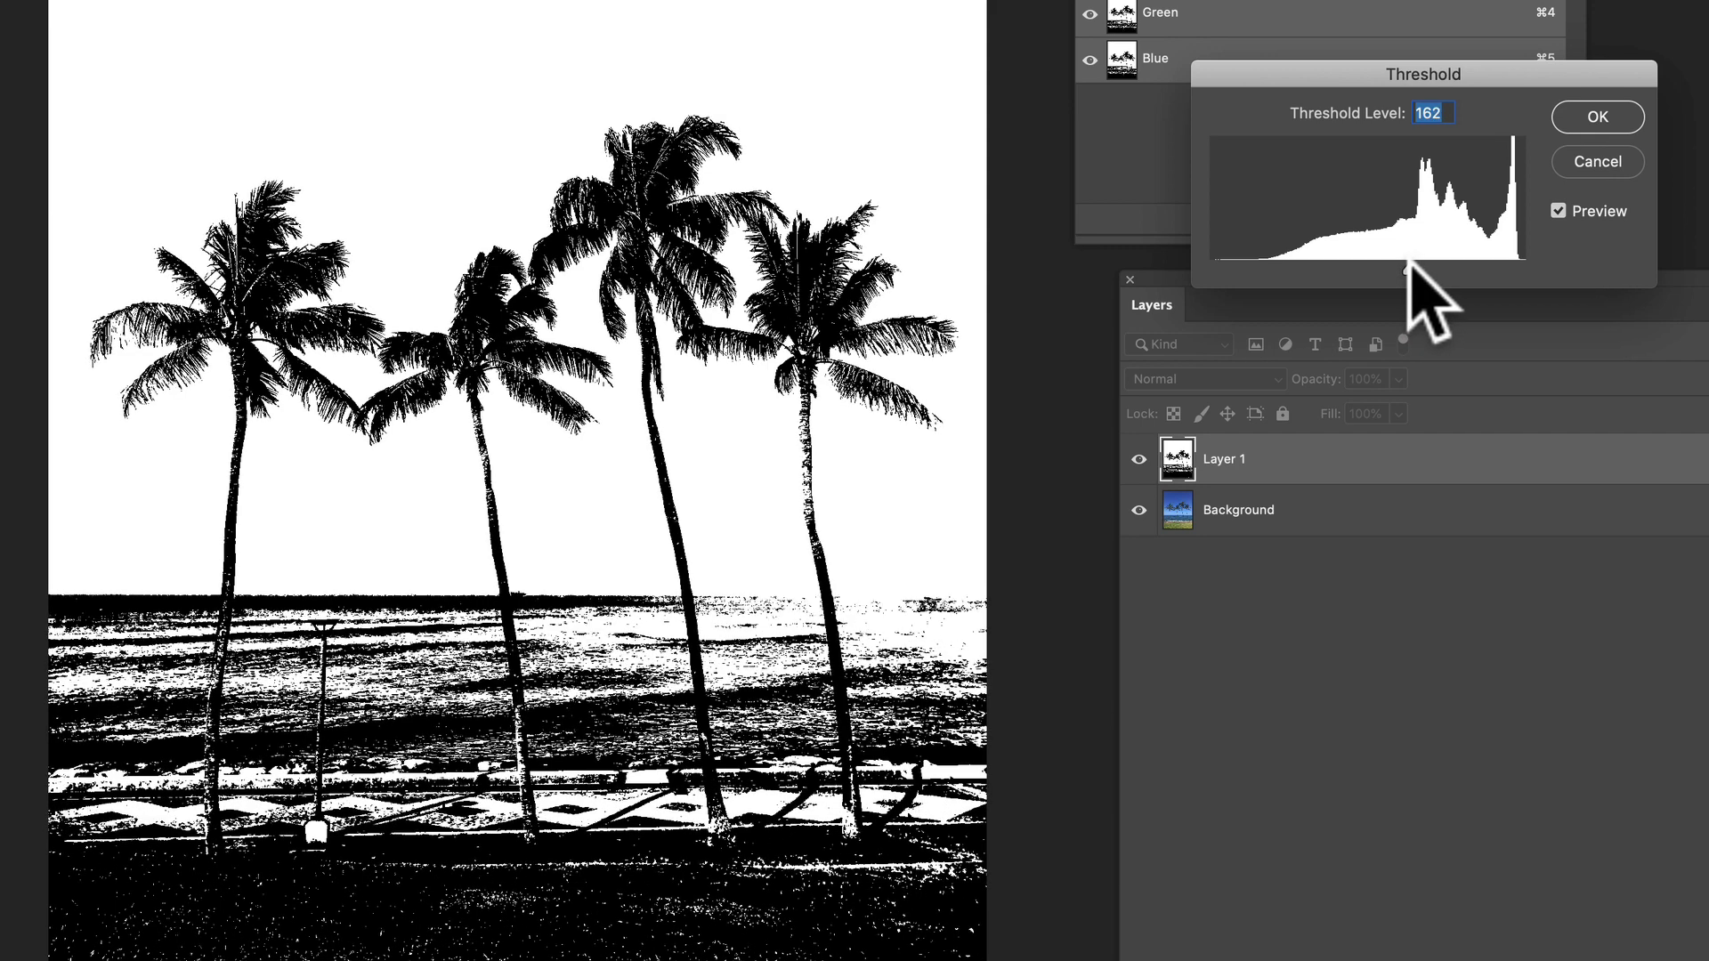
pyautogui.click(1571, 117)
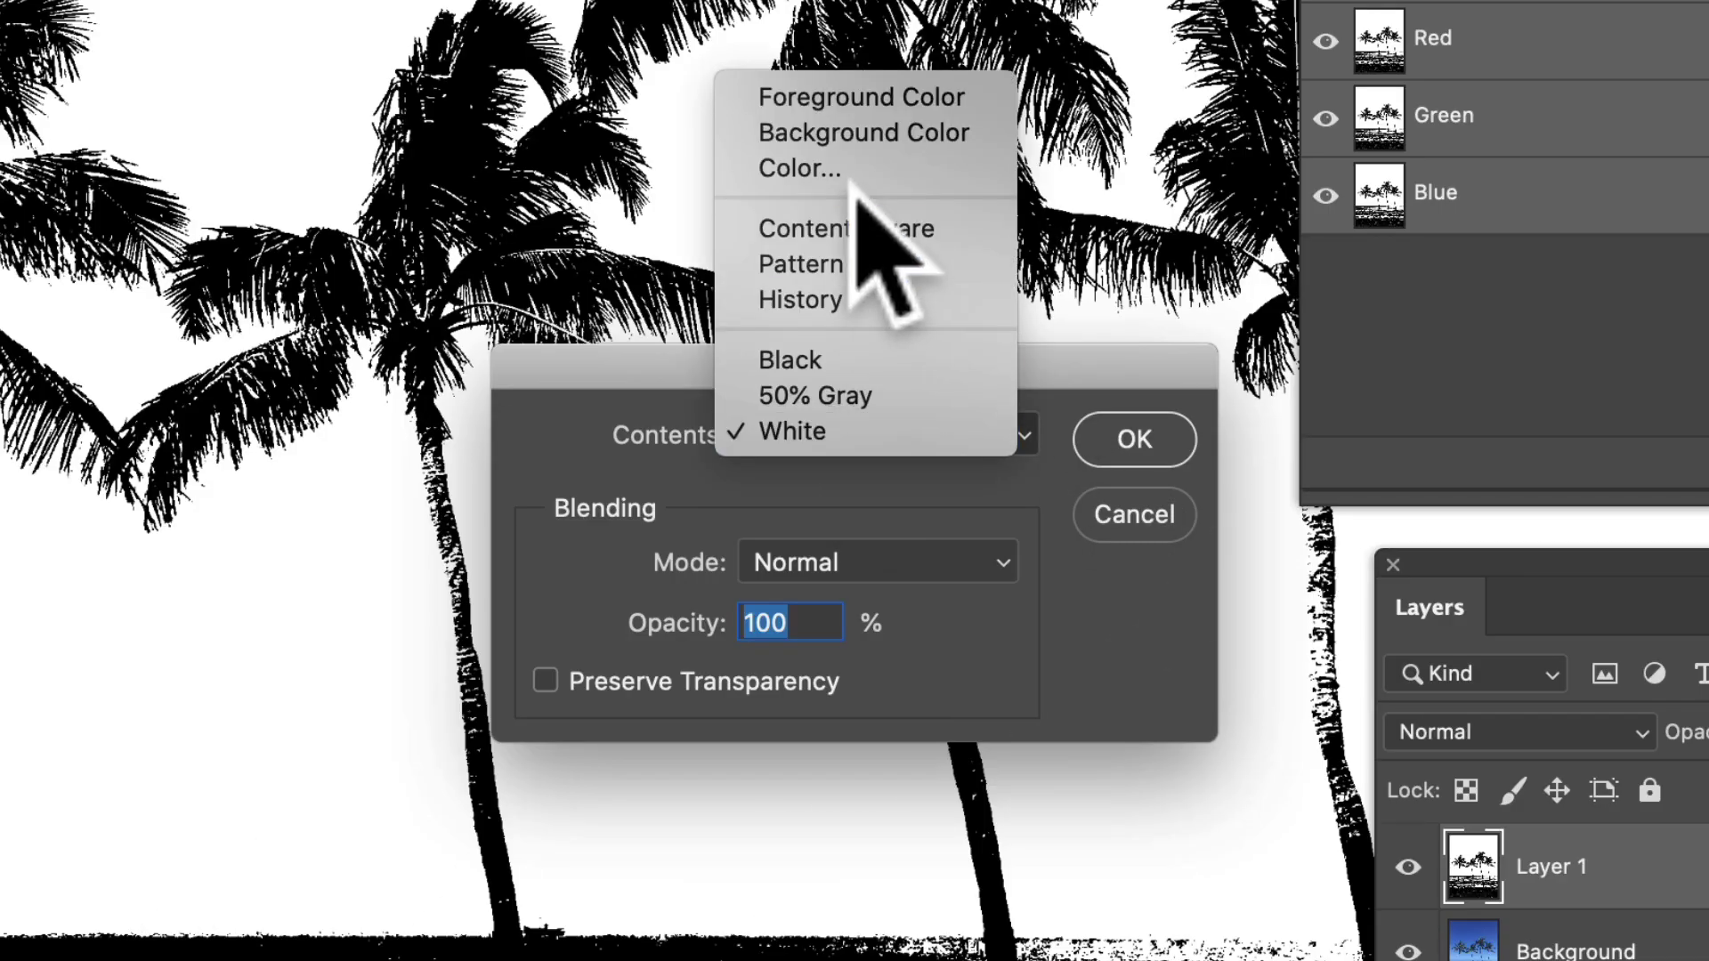
# Content-Aware fill the selected lamp-post patch on Layer 1, then deselect.
pyautogui.click(850, 228)
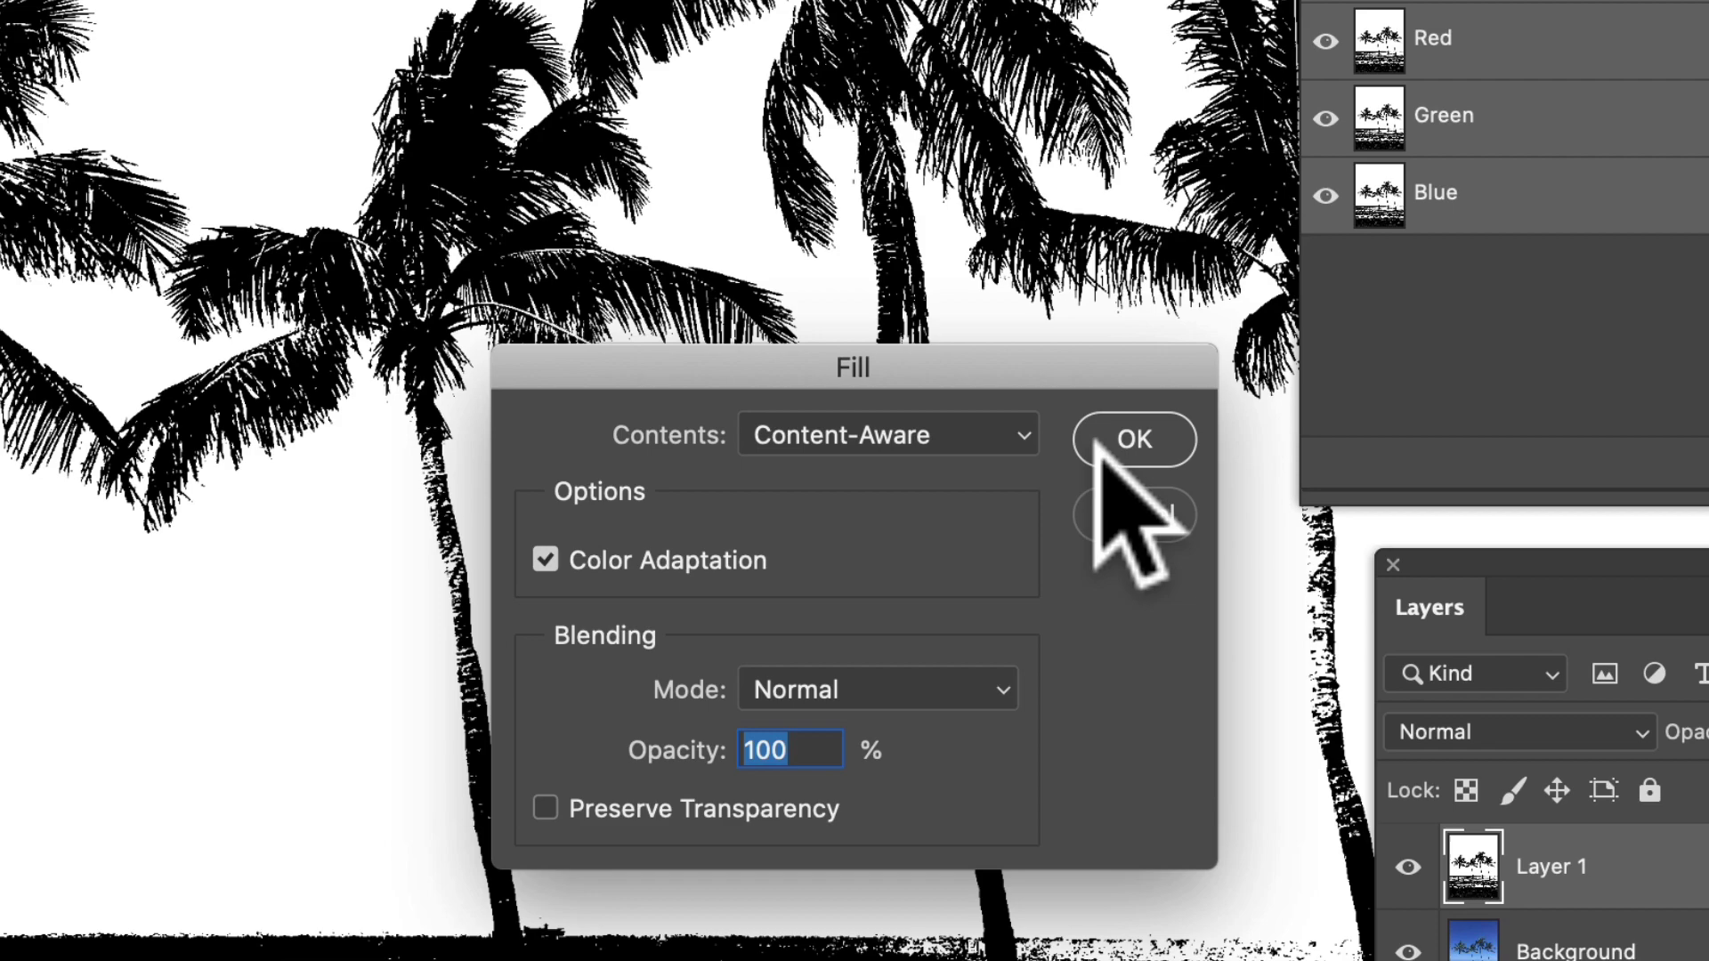
pyautogui.click(1123, 436)
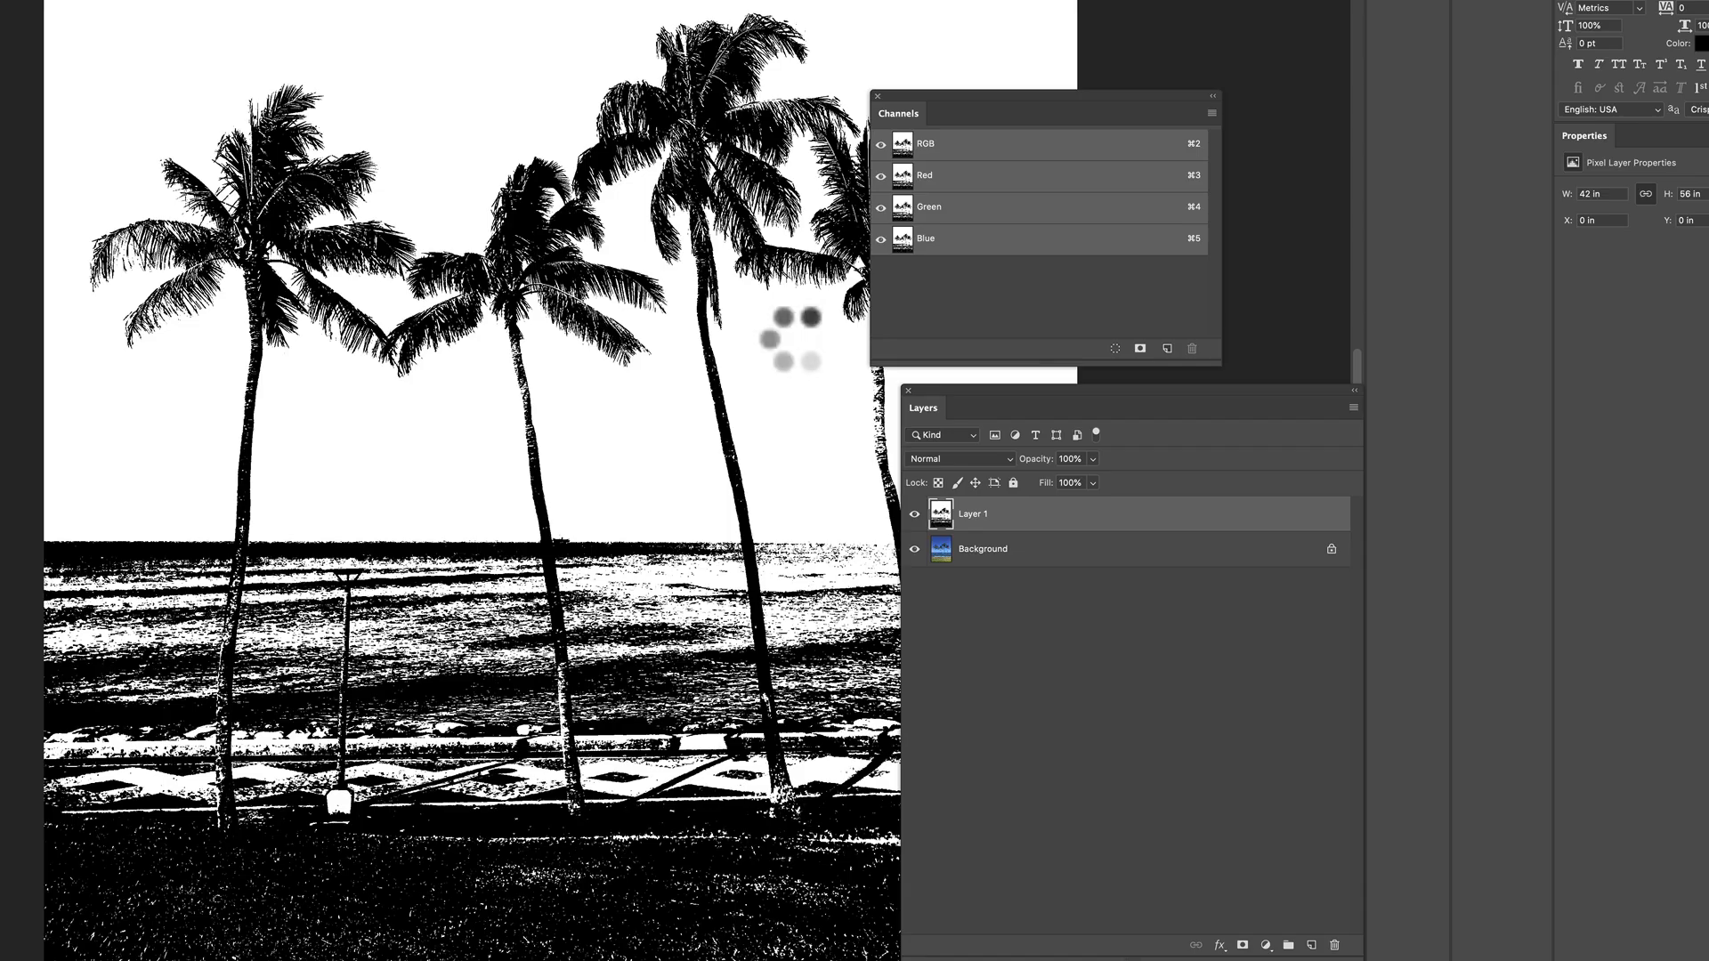
pyautogui.press('super+d')
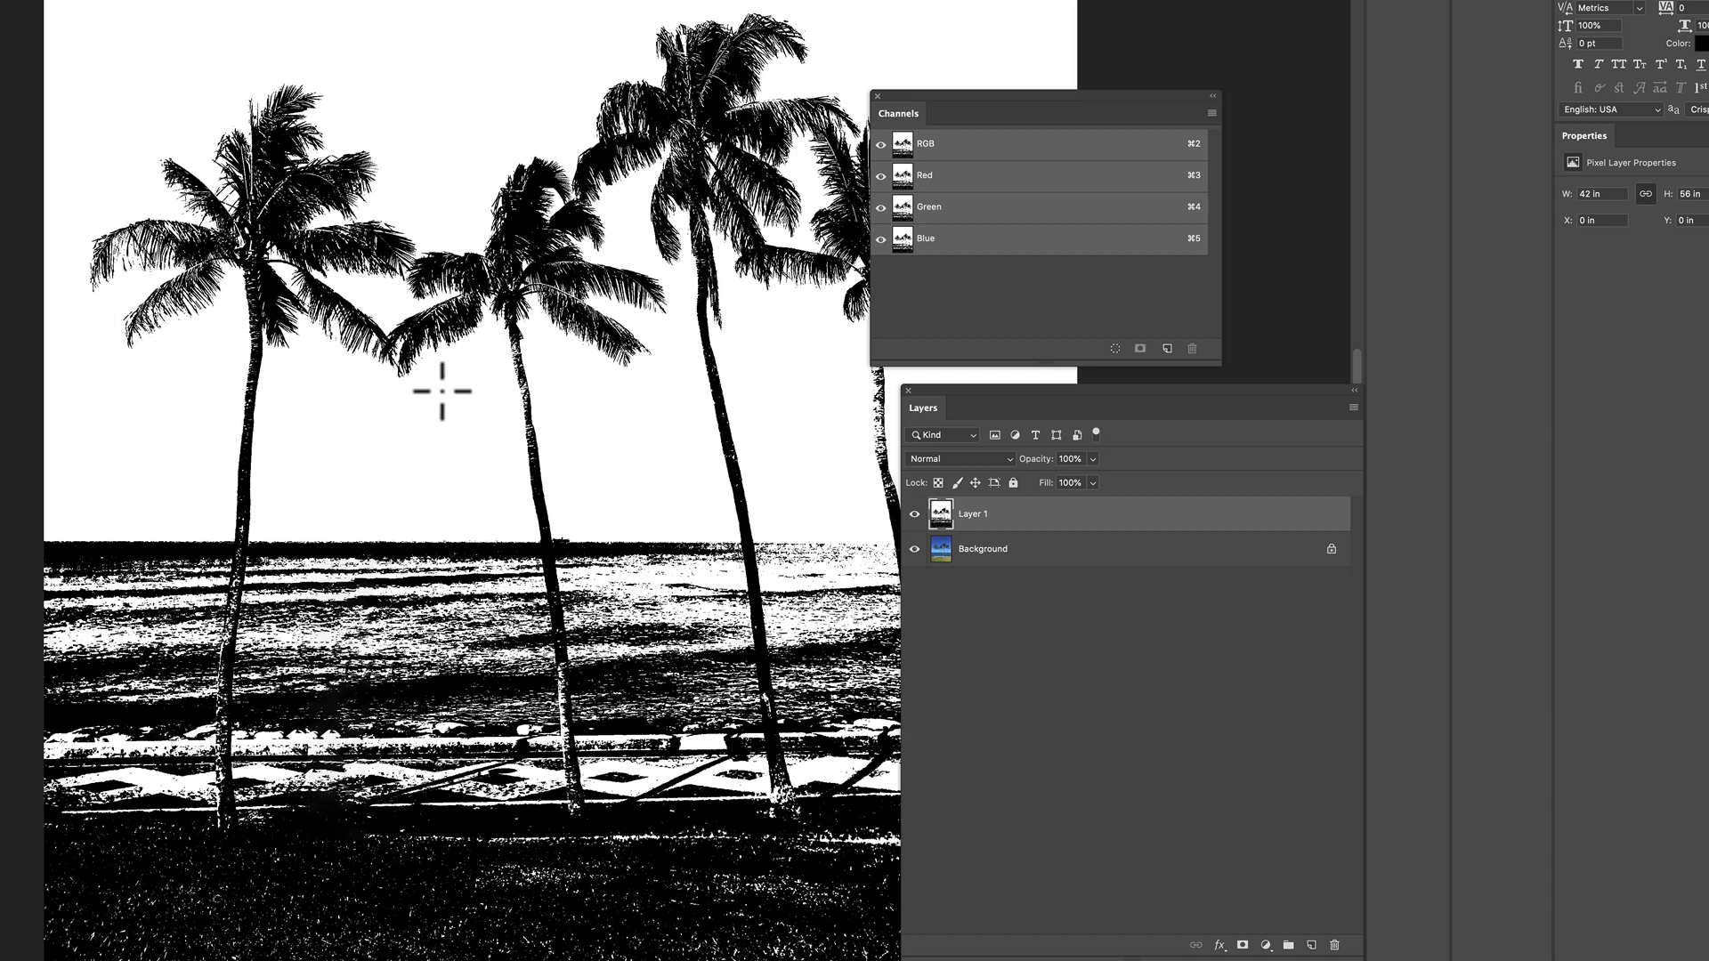
# Select and copy the whole black-and-white palm image.
pyautogui.press('super+minus')
pyautogui.press('super+plus')
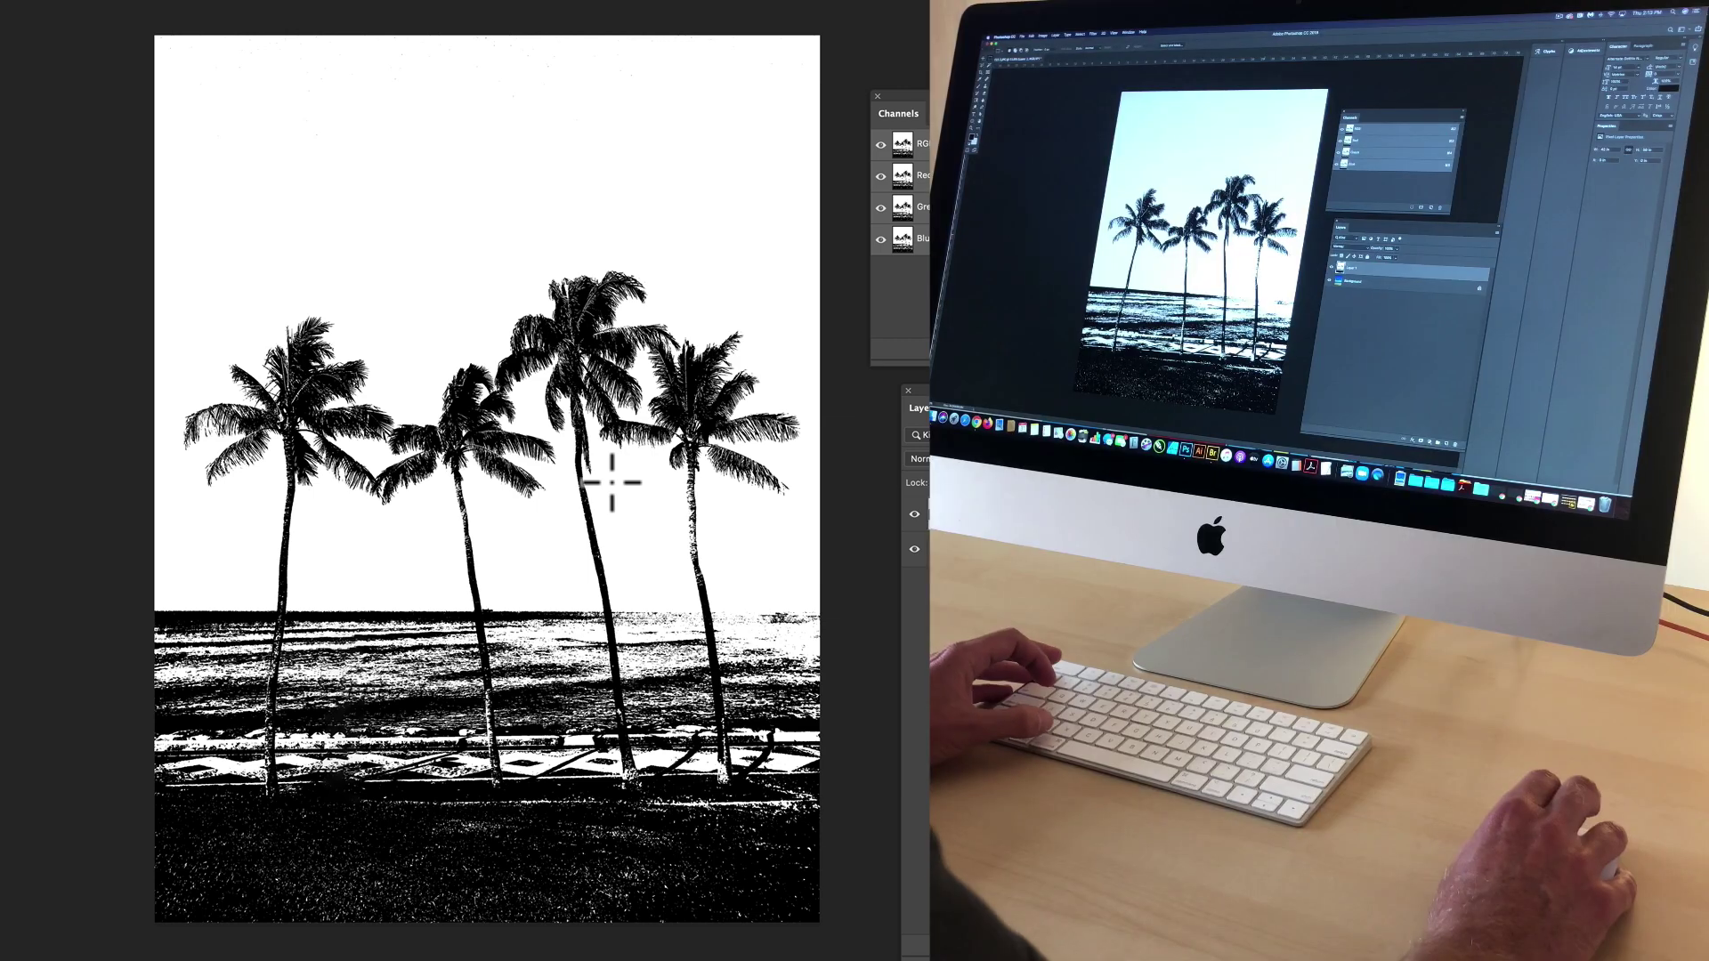
pyautogui.press('super+a')
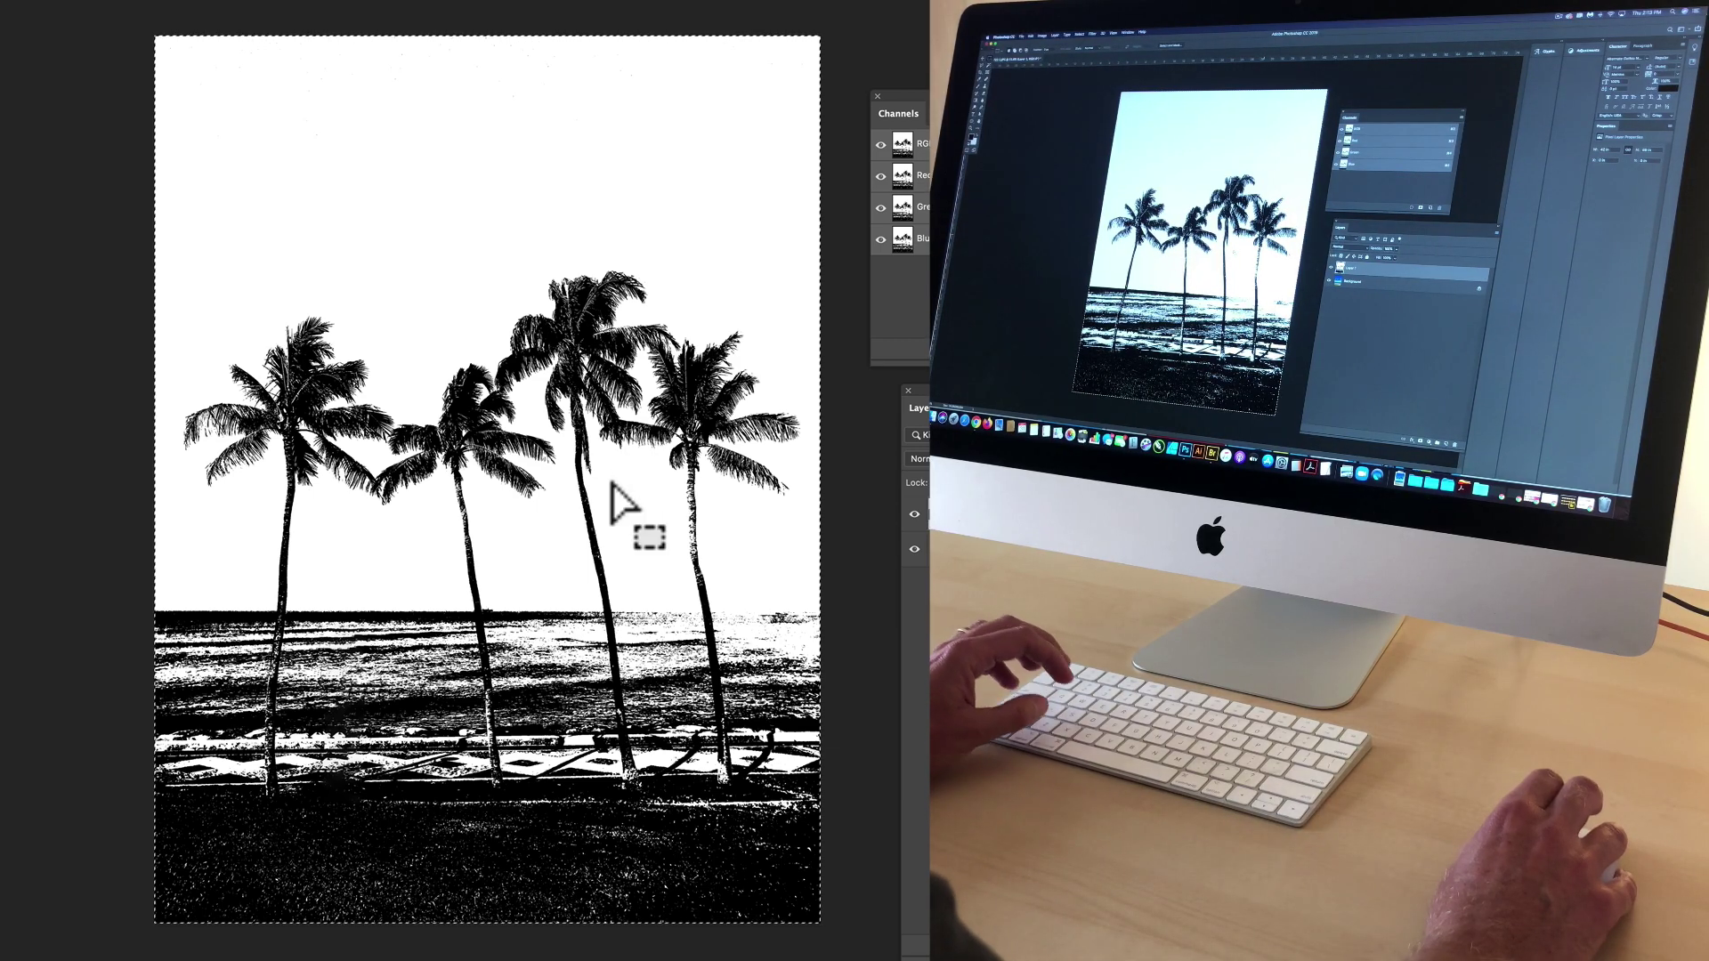
pyautogui.press('super+c')
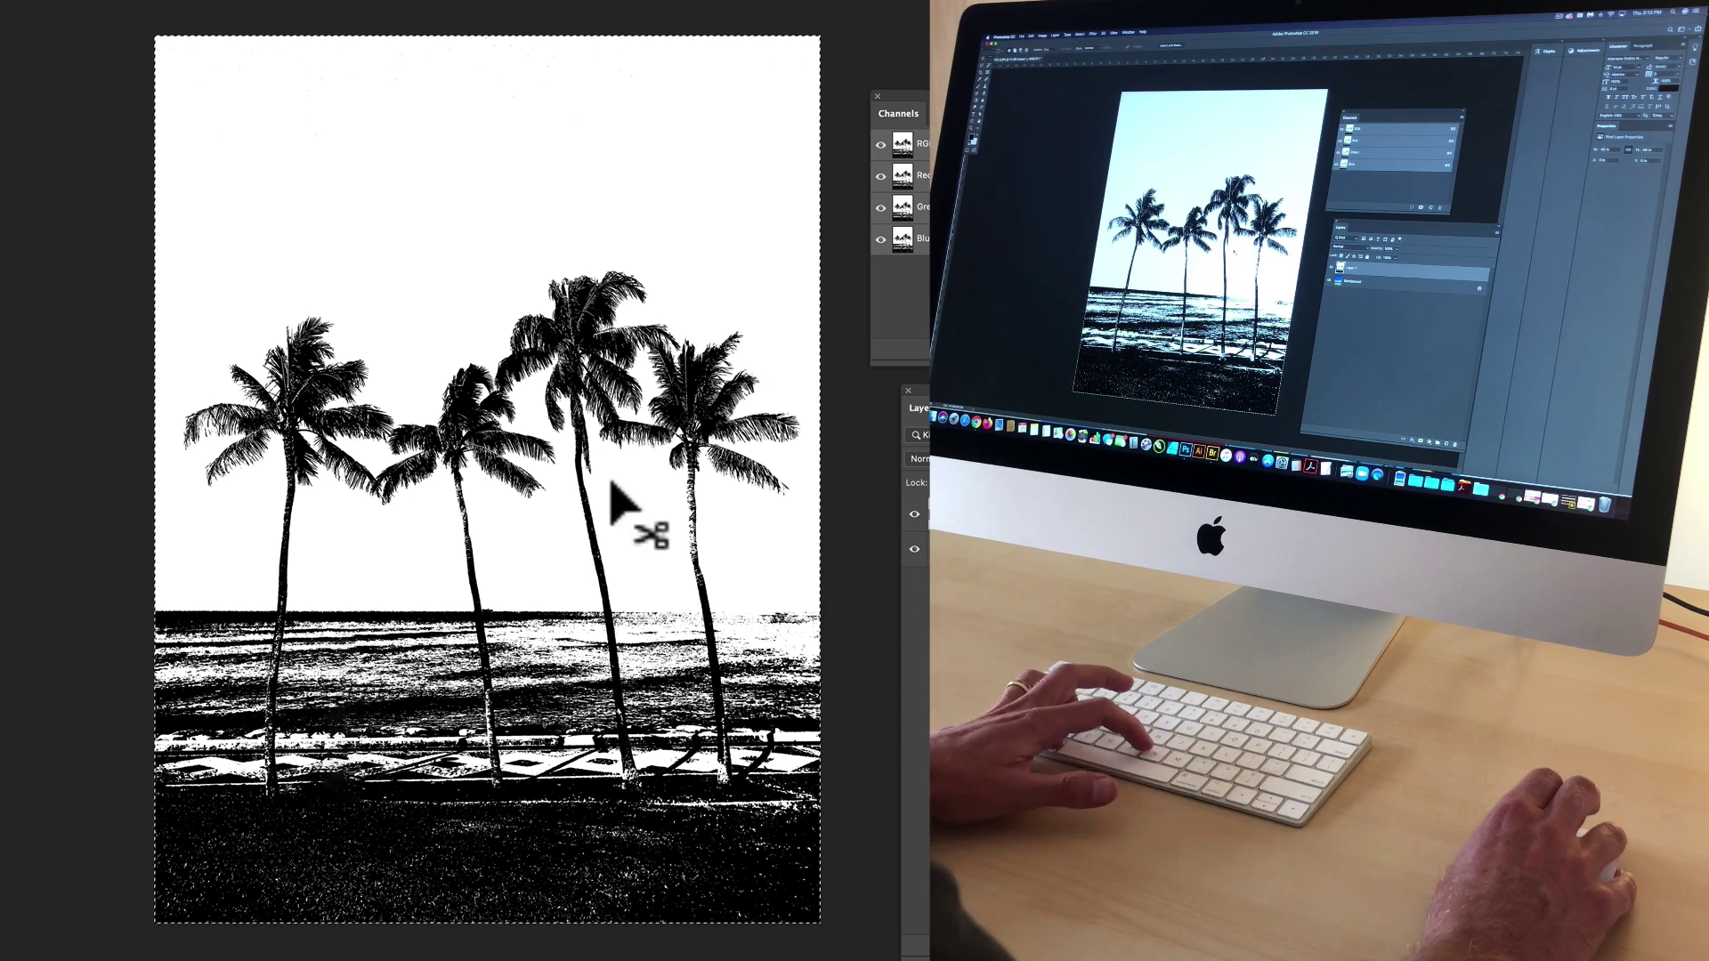
# Create a new document using the Custom 4000 × 4000 px, 300 ppi preset.
pyautogui.press('super+n')
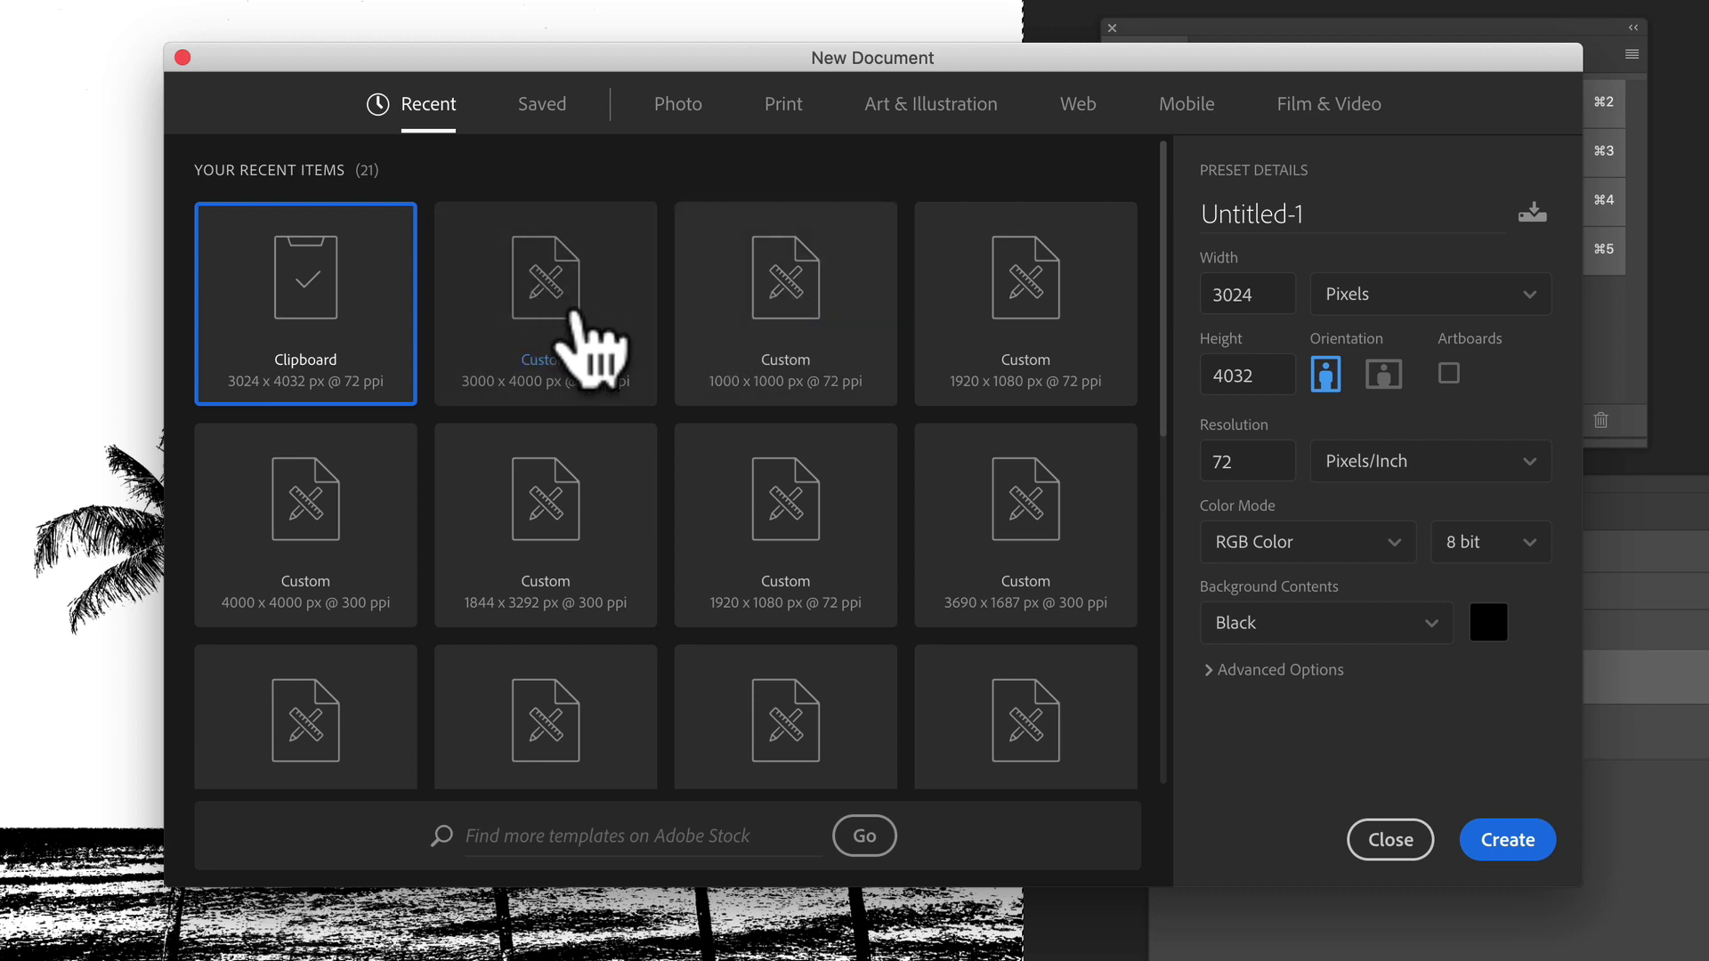
pyautogui.click(285, 570)
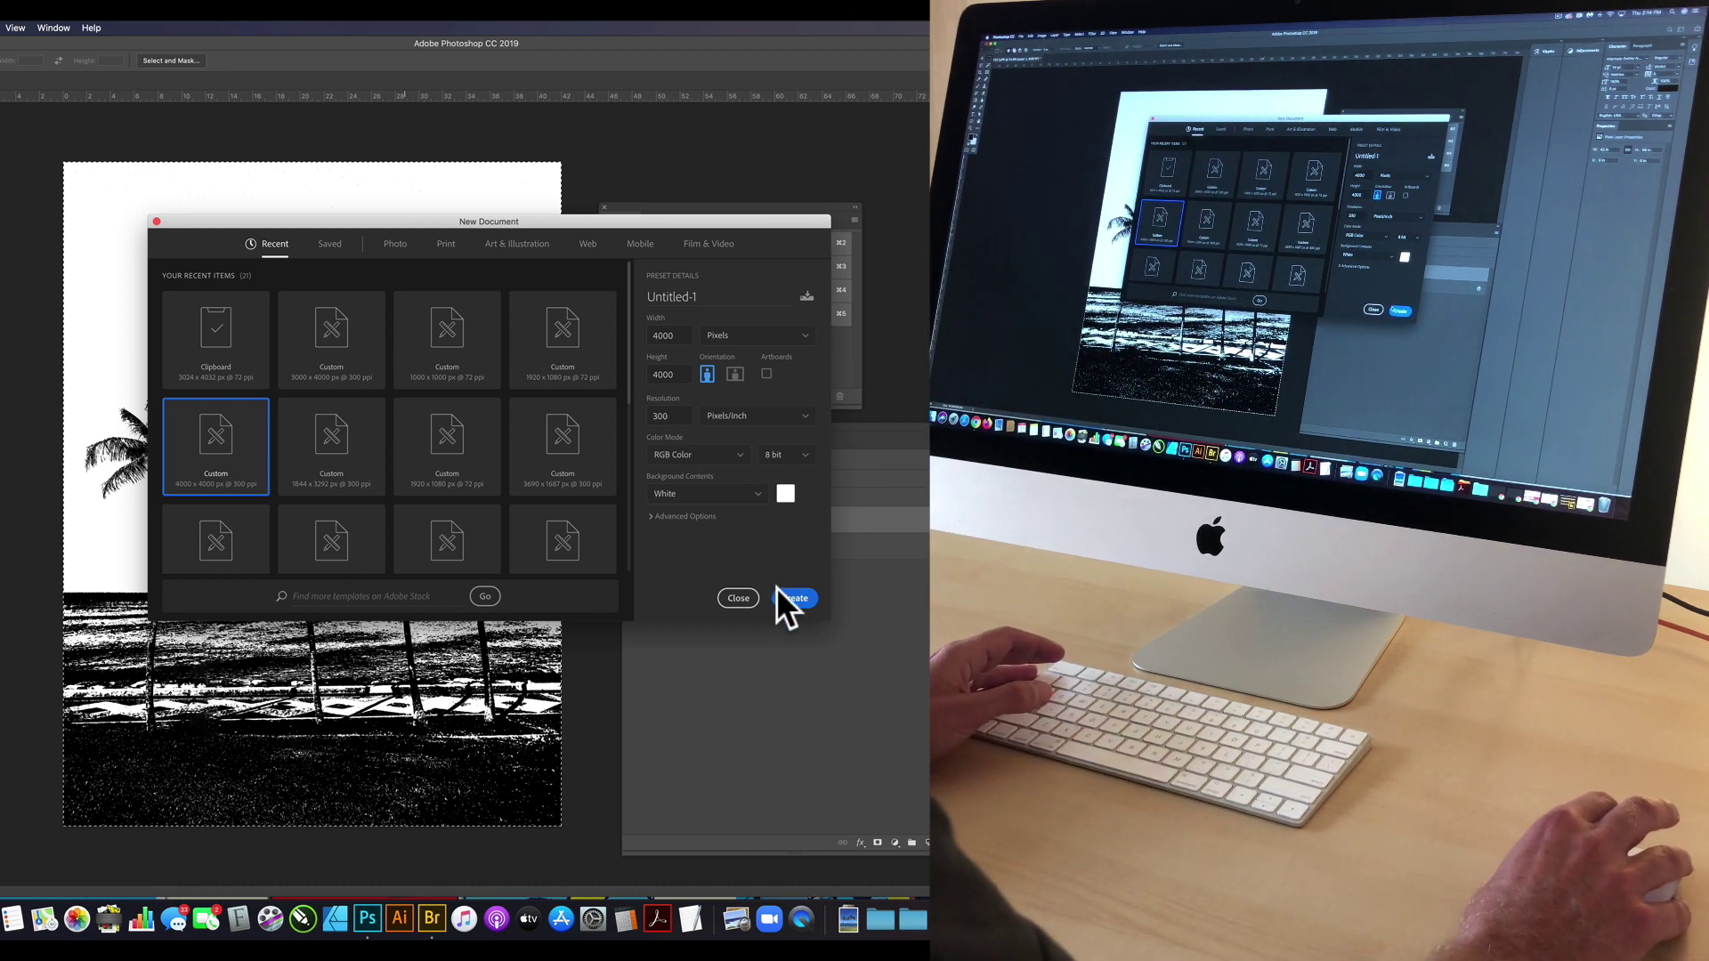
pyautogui.click(786, 597)
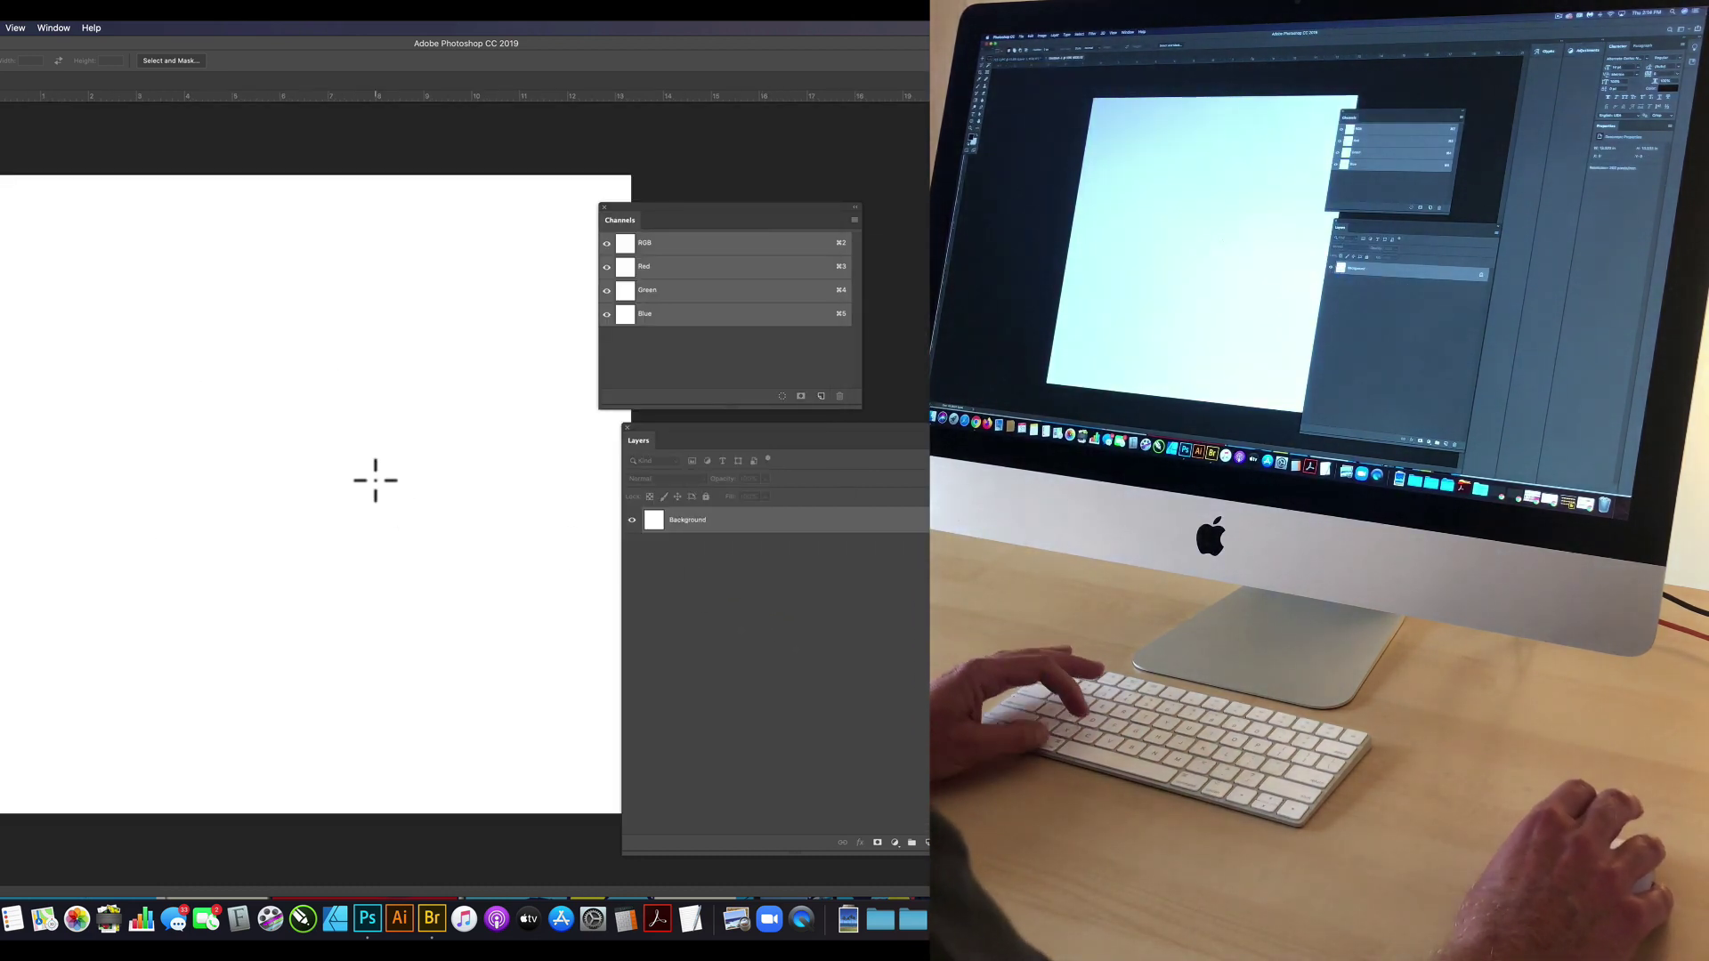
# Paste the palm image as Layer 1 and load the RGB channel as a selection.
pyautogui.press('super+v')
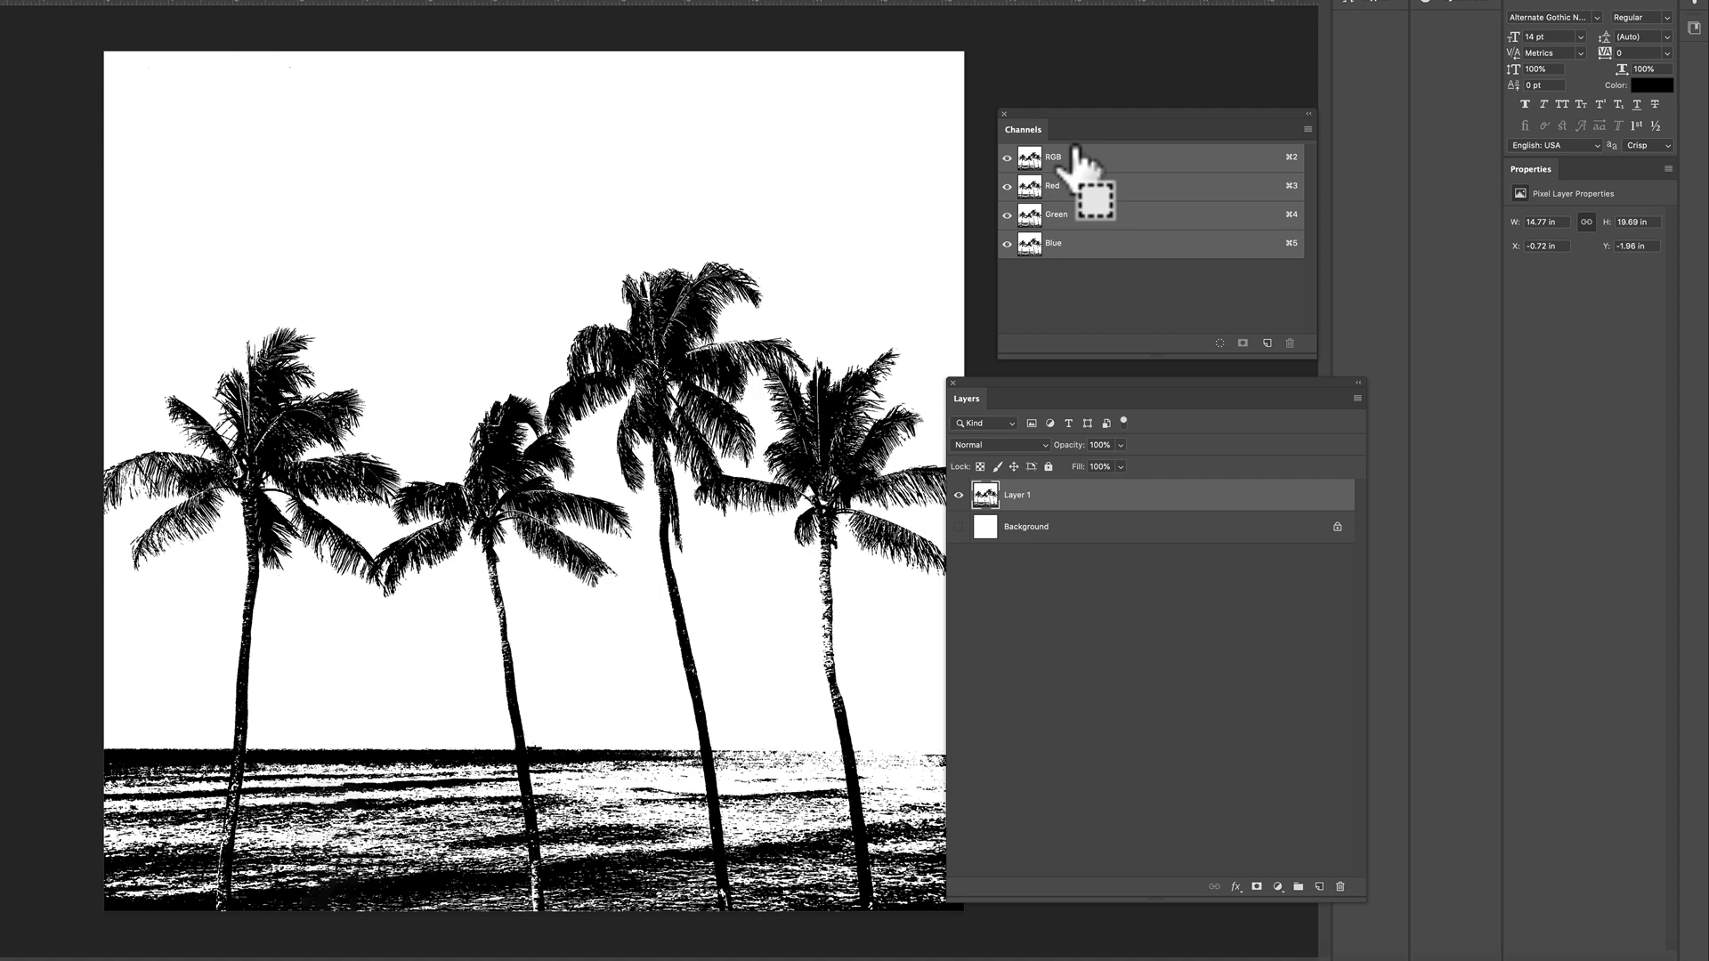
pyautogui.moveTo(1075, 148)
pyautogui.mouseDown()
pyautogui.moveTo(1097, 158)
pyautogui.moveTo(1061, 152)
pyautogui.moveTo(1060, 169)
pyautogui.mouseUp()
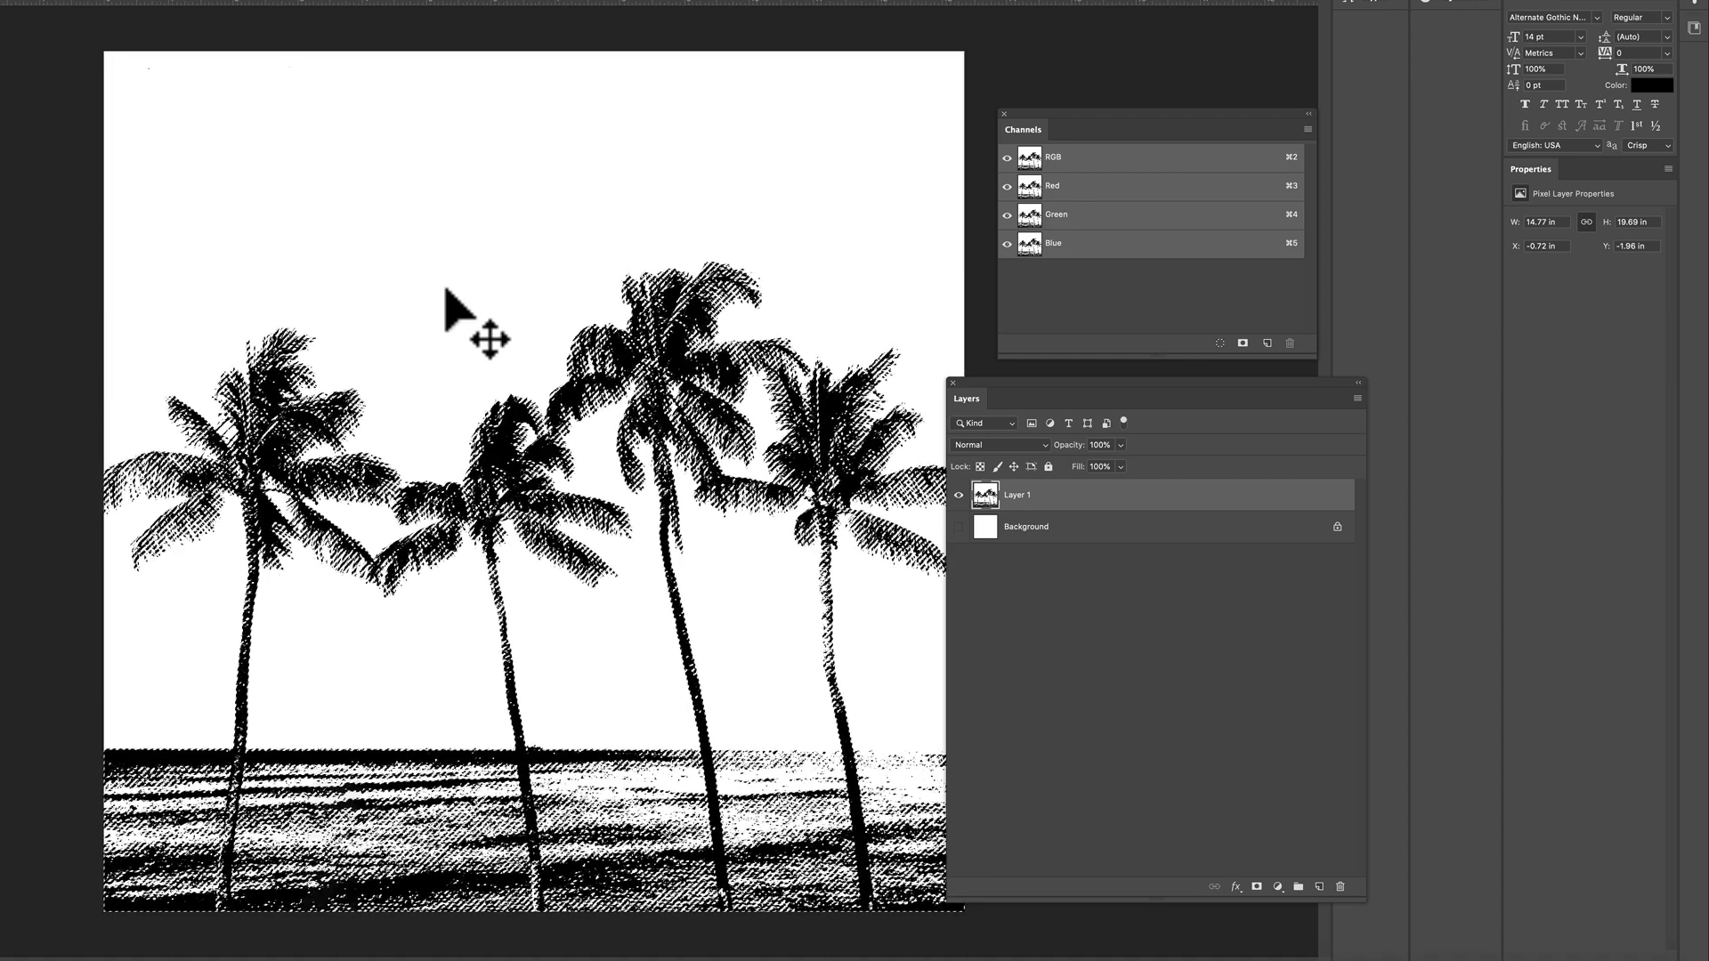
# Hide Layer 1 and fill the palm selection with black on a new Layer 2.
pyautogui.click(958, 495)
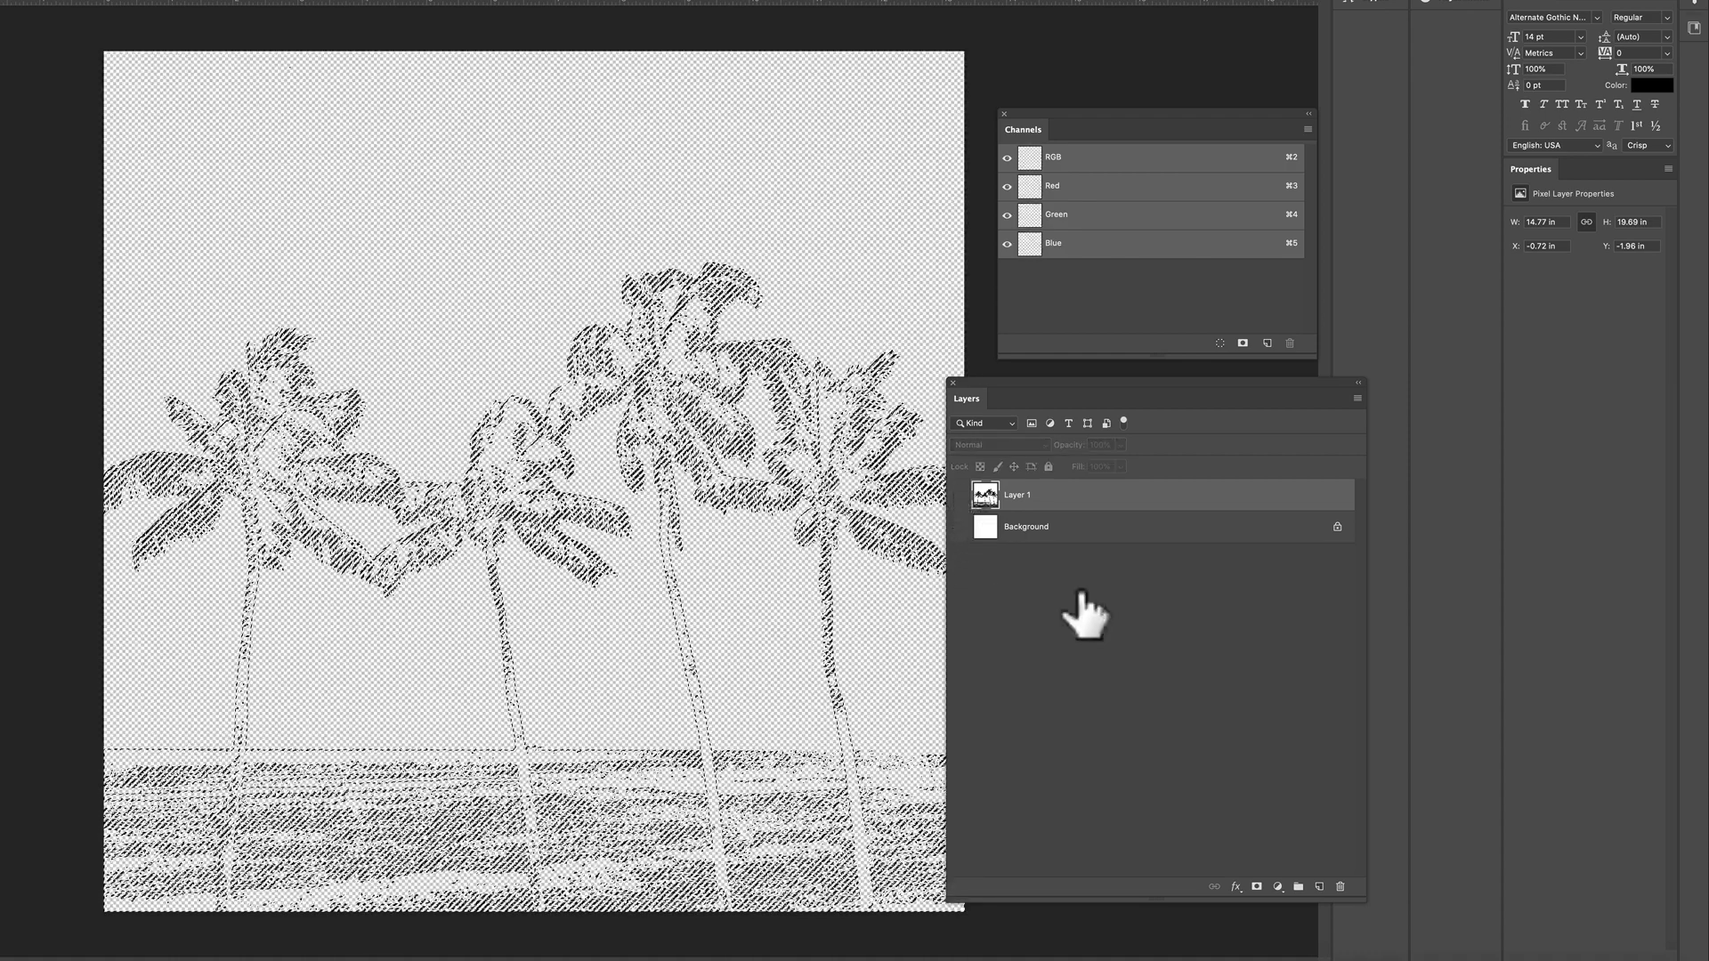
pyautogui.click(1318, 888)
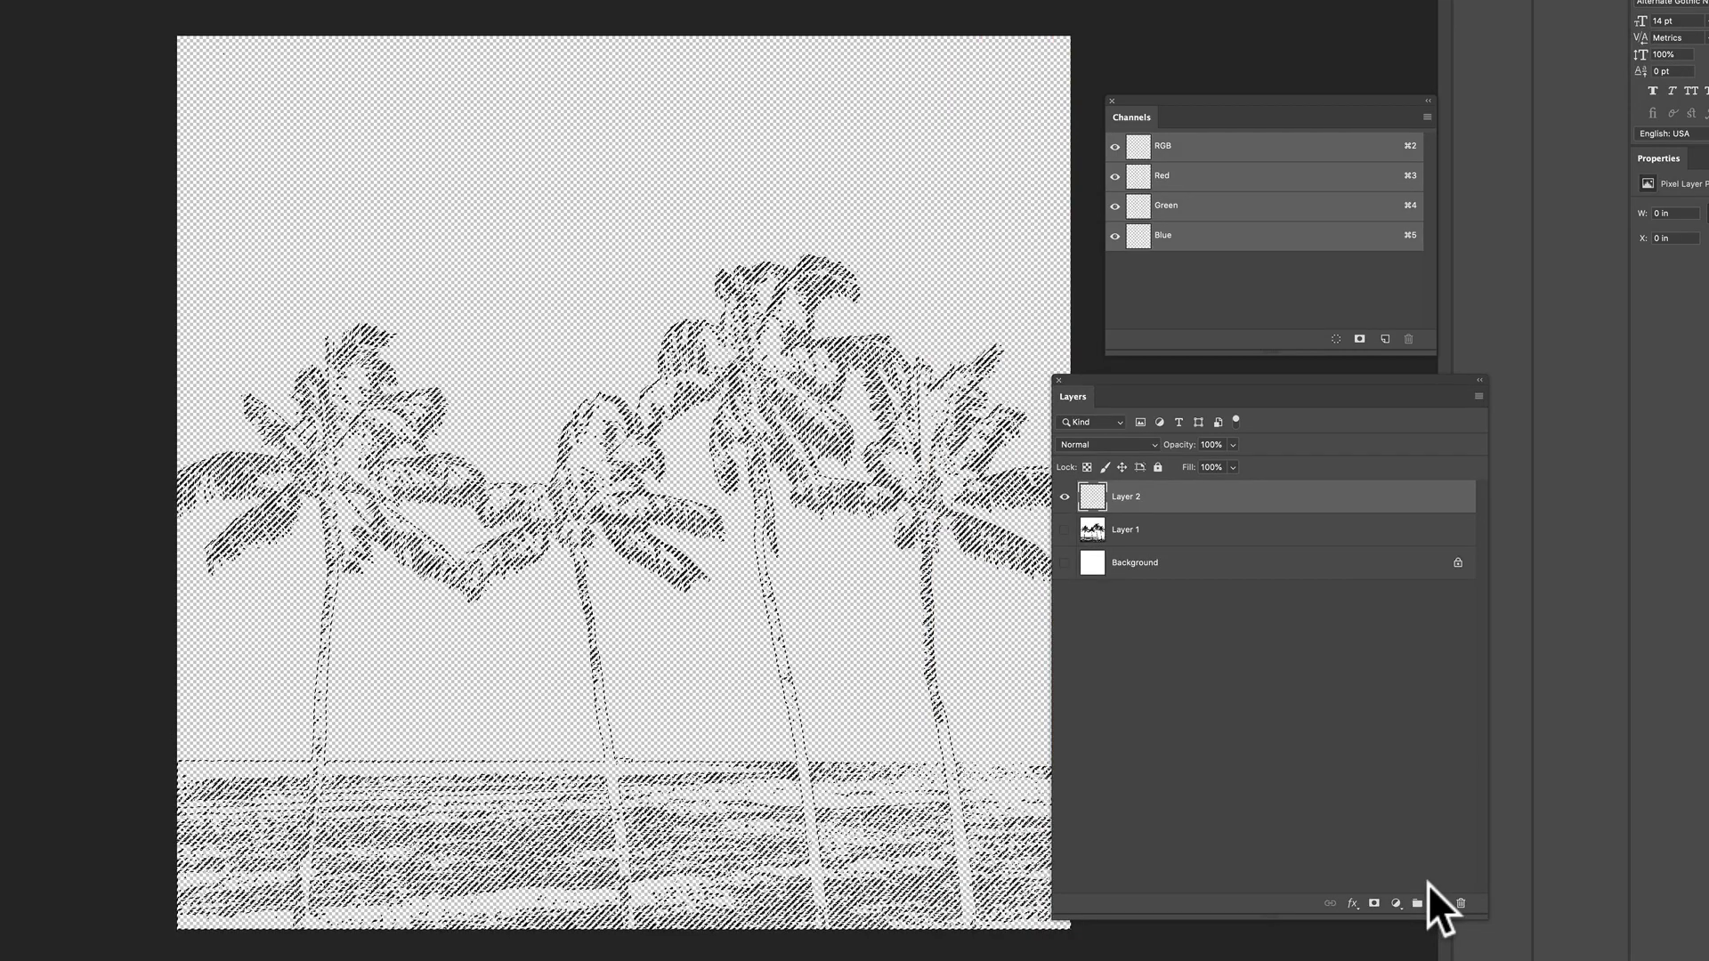
pyautogui.hotkey('shift', 'BackSpace')
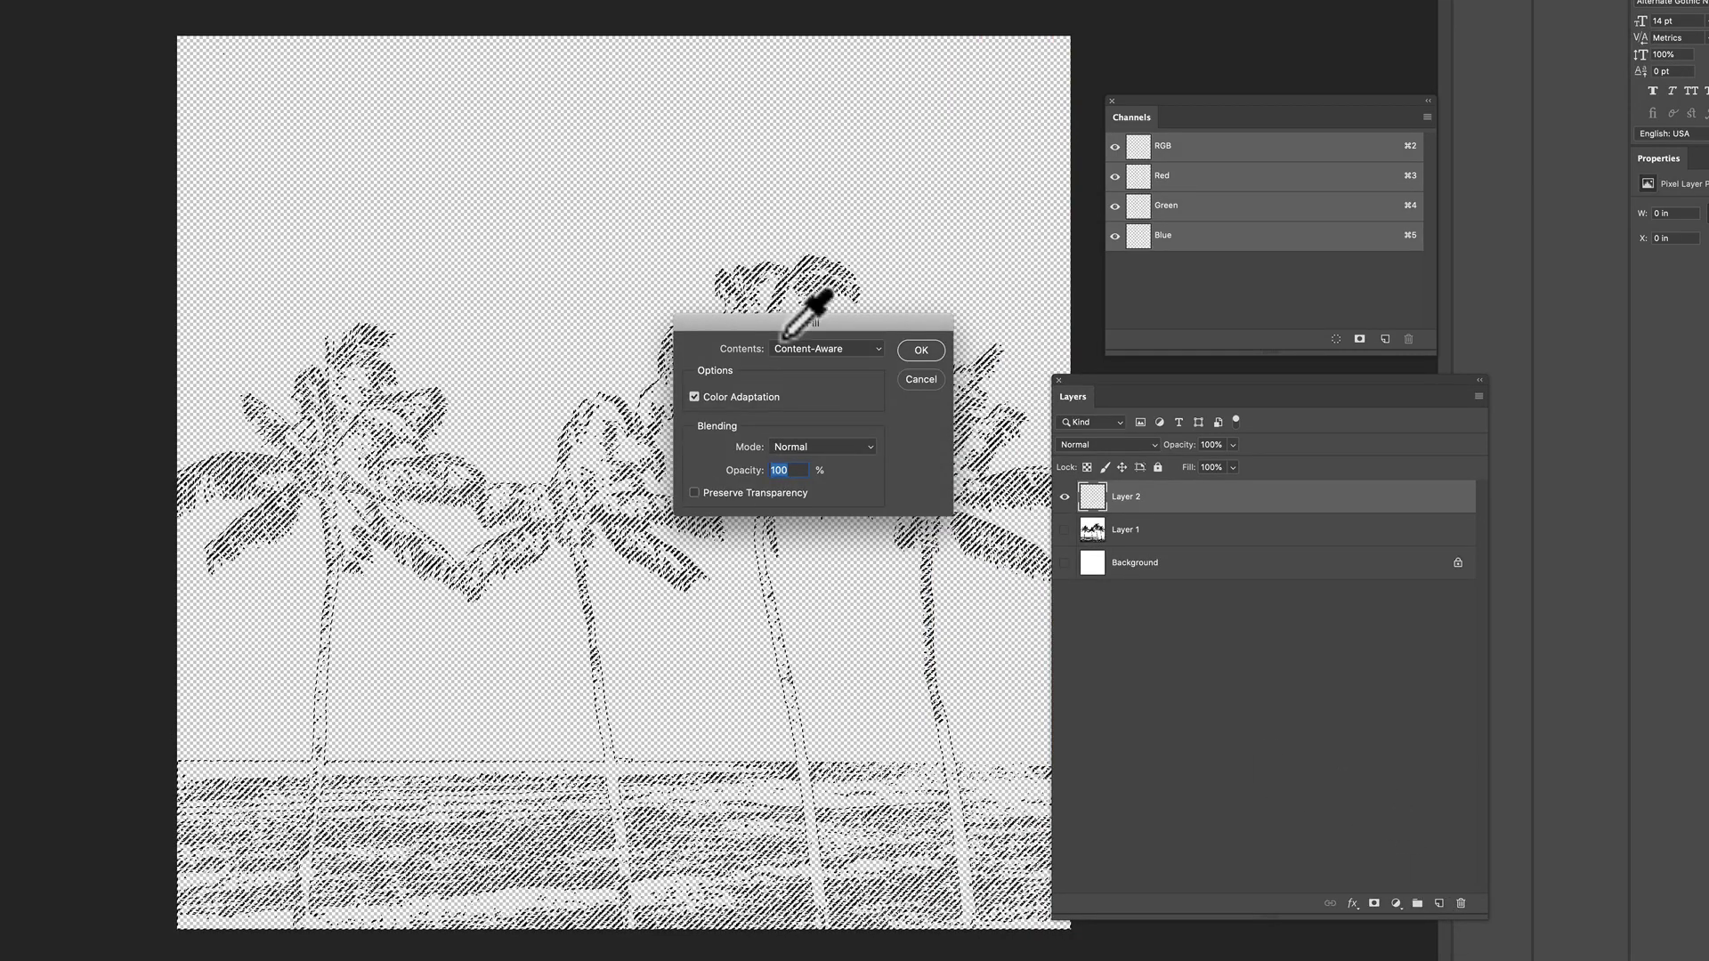
pyautogui.click(810, 347)
pyautogui.click(835, 392)
pyautogui.click(922, 351)
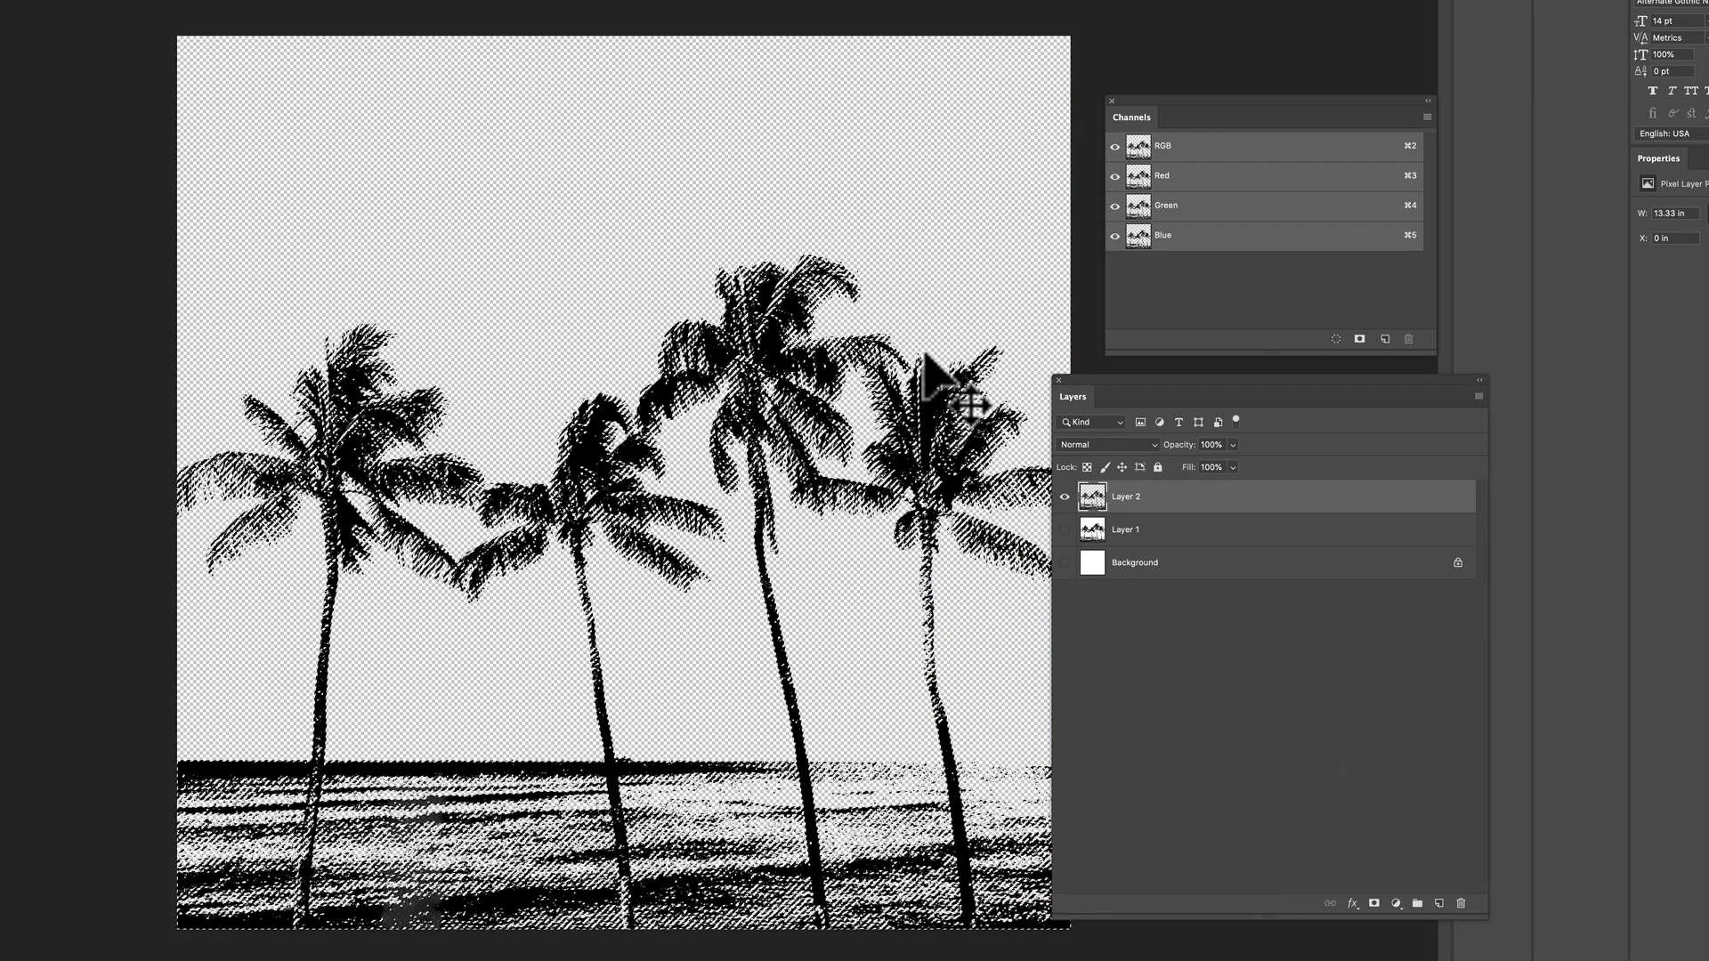
# Add a red #cb4747 Solid Color fill layer above the Background.
pyautogui.click(1157, 562)
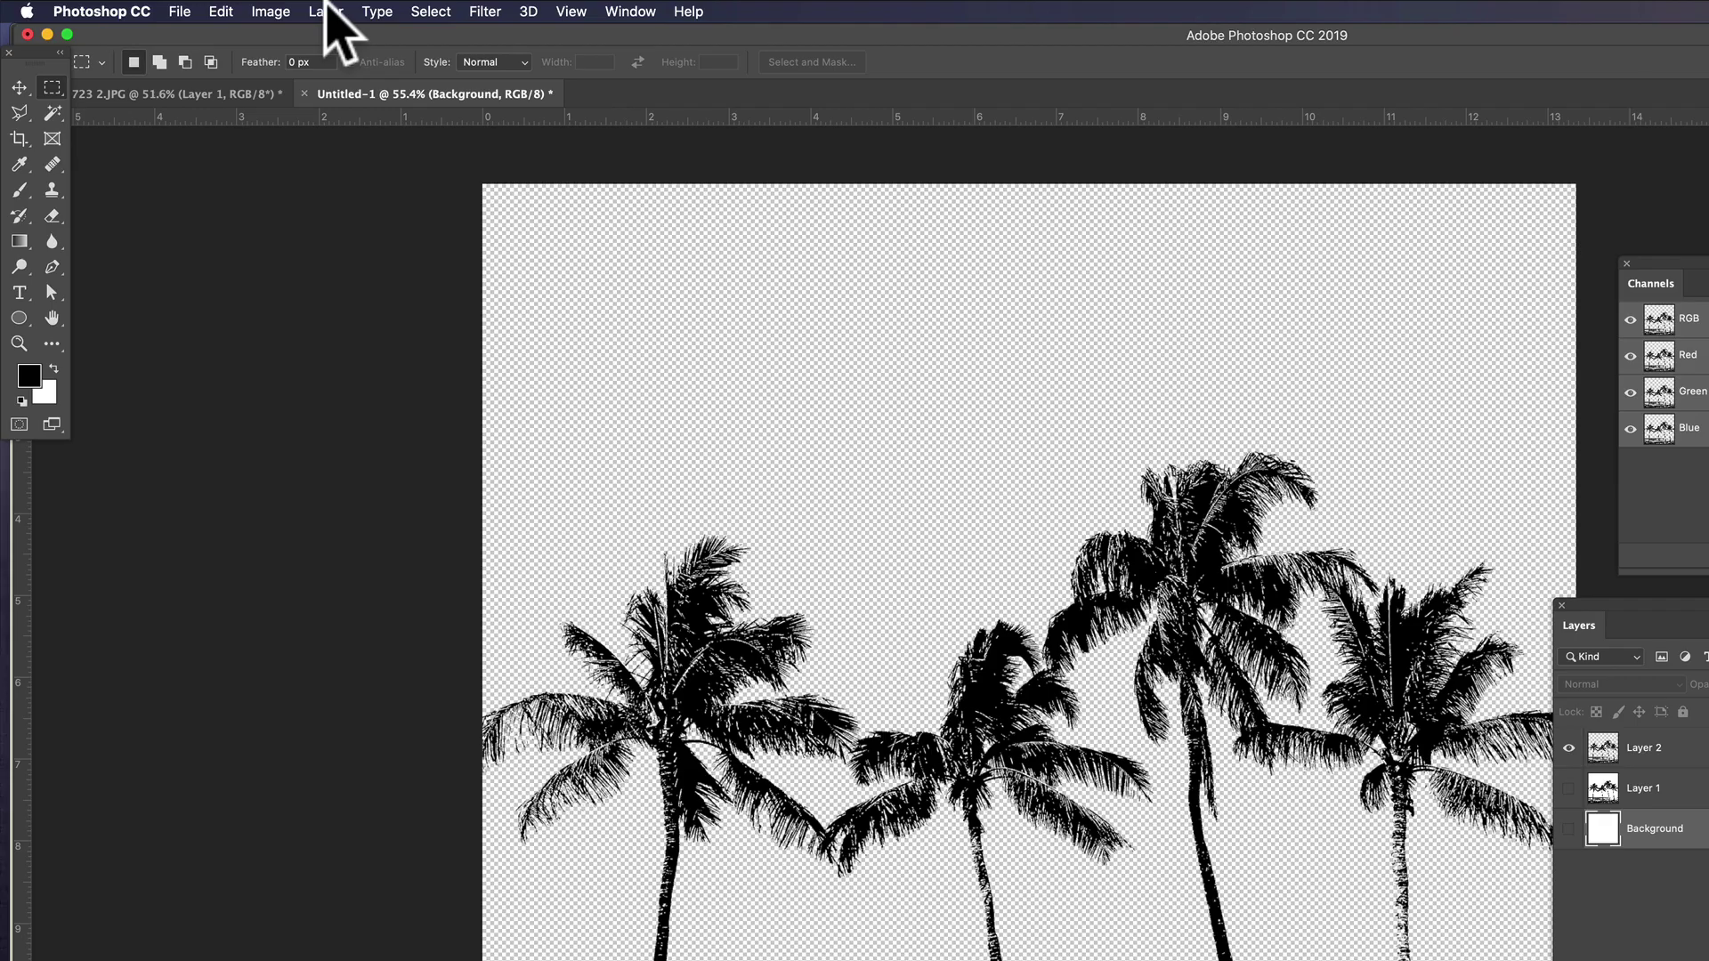
pyautogui.click(325, 12)
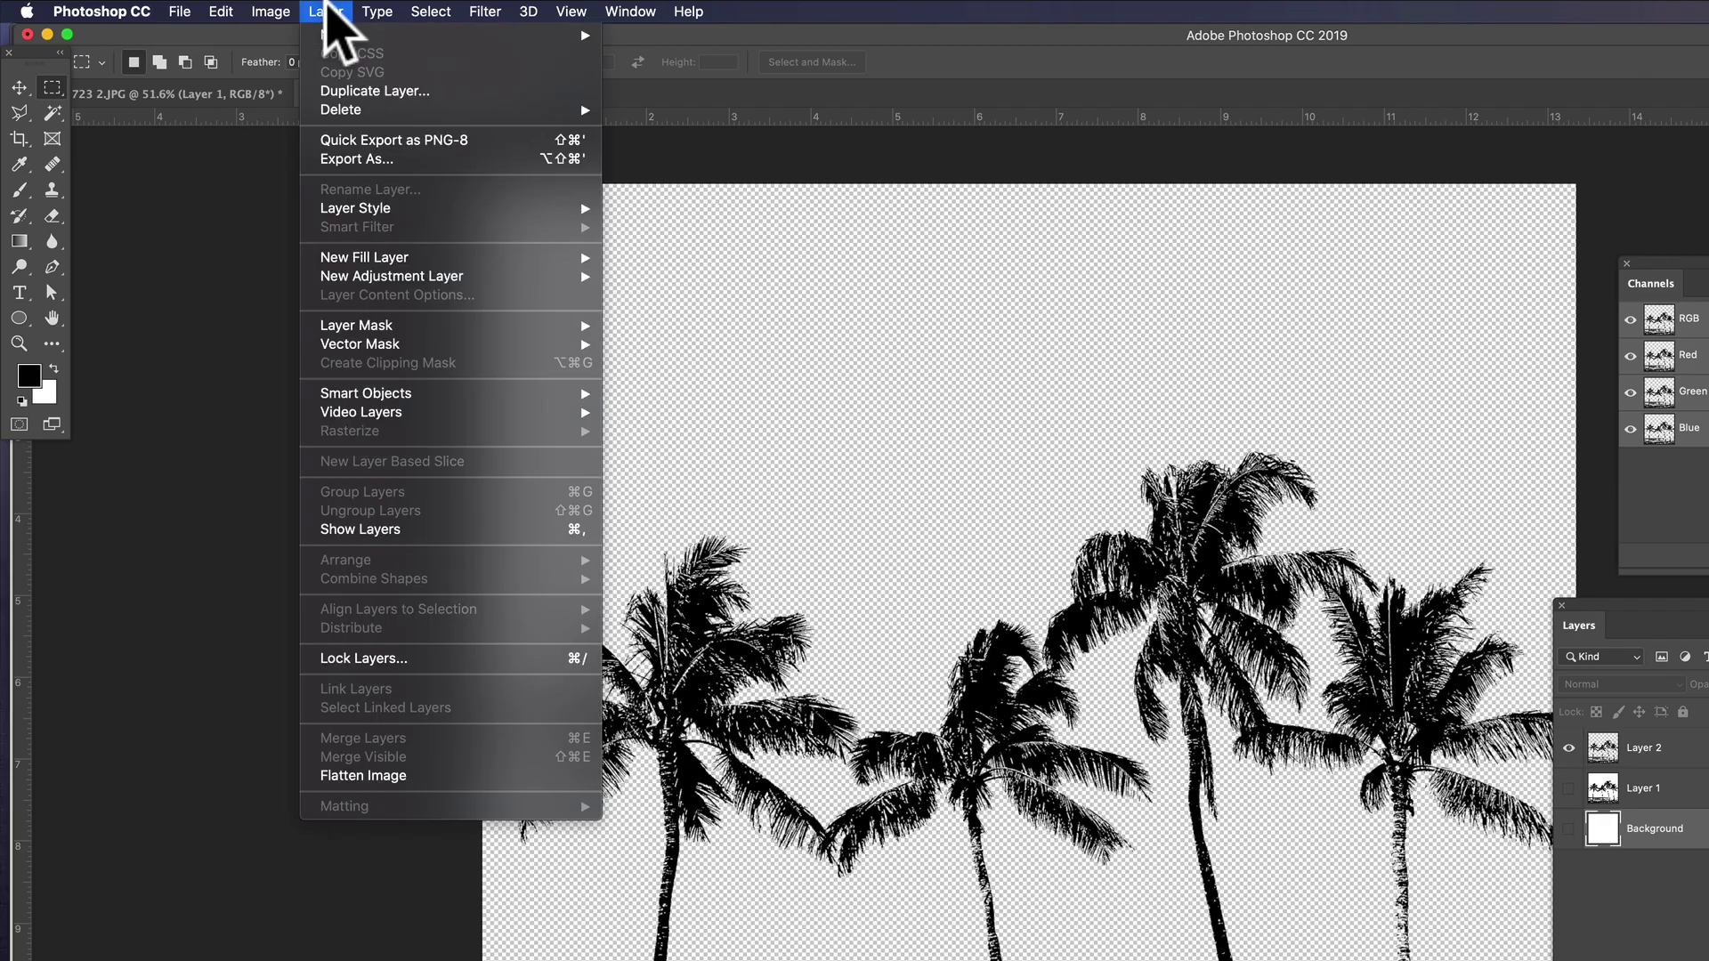
pyautogui.moveTo(368, 260)
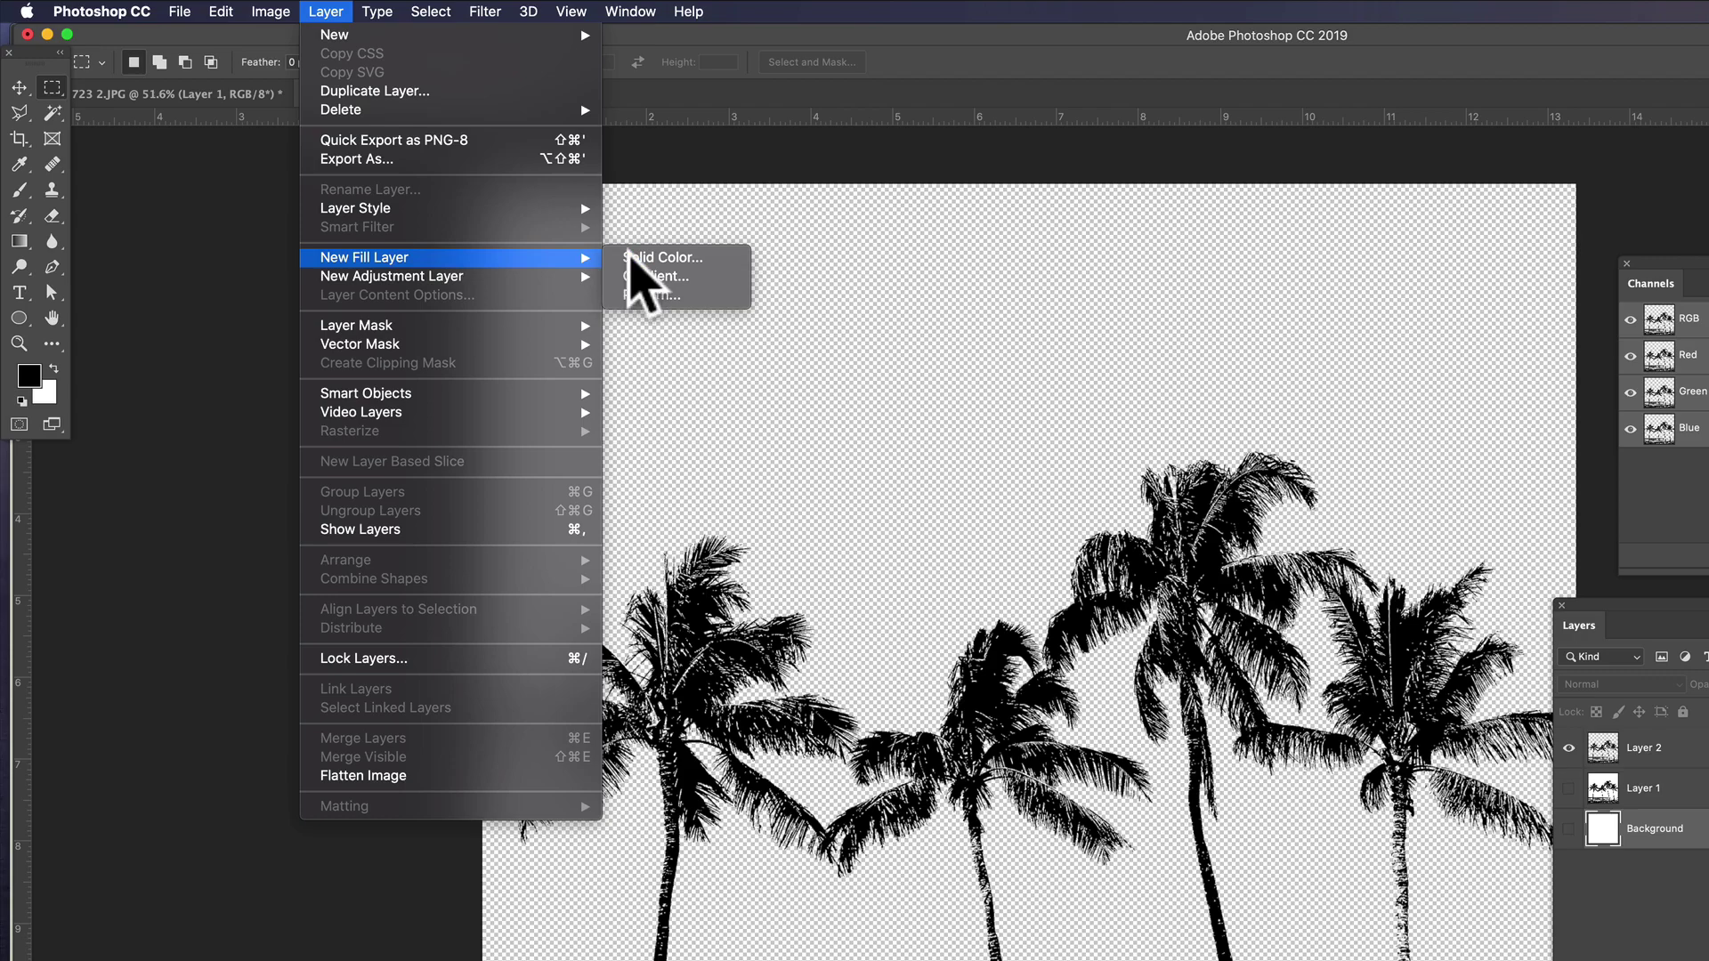
pyautogui.click(659, 258)
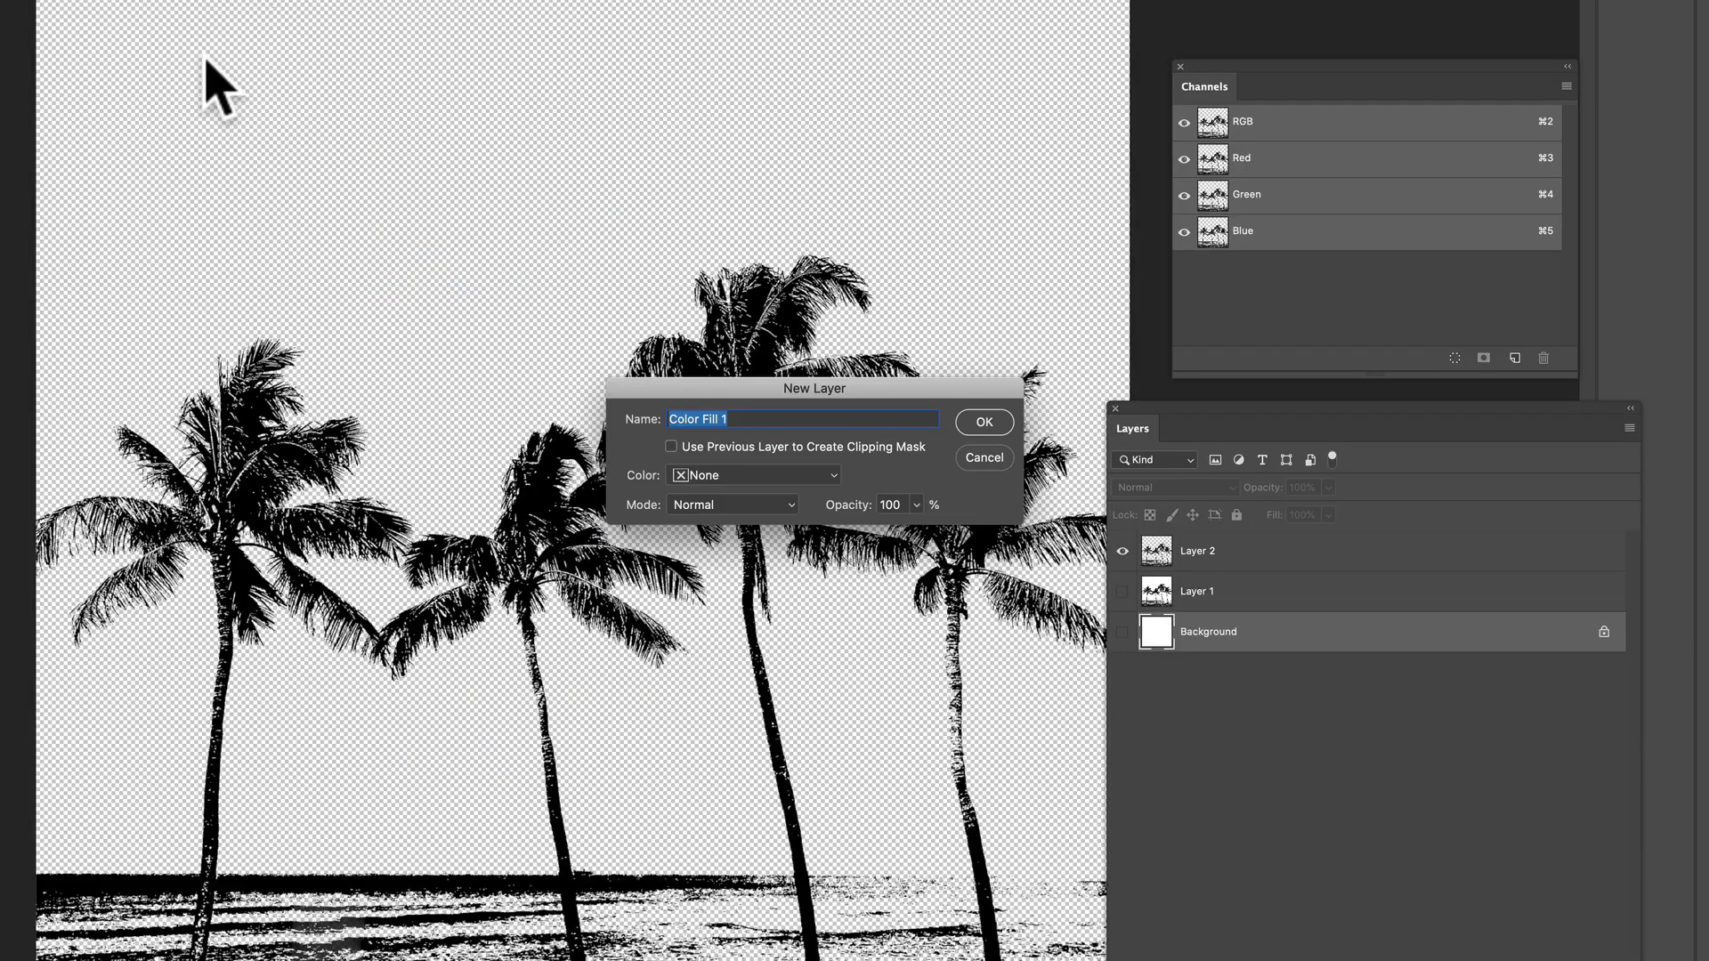
pyautogui.click(983, 422)
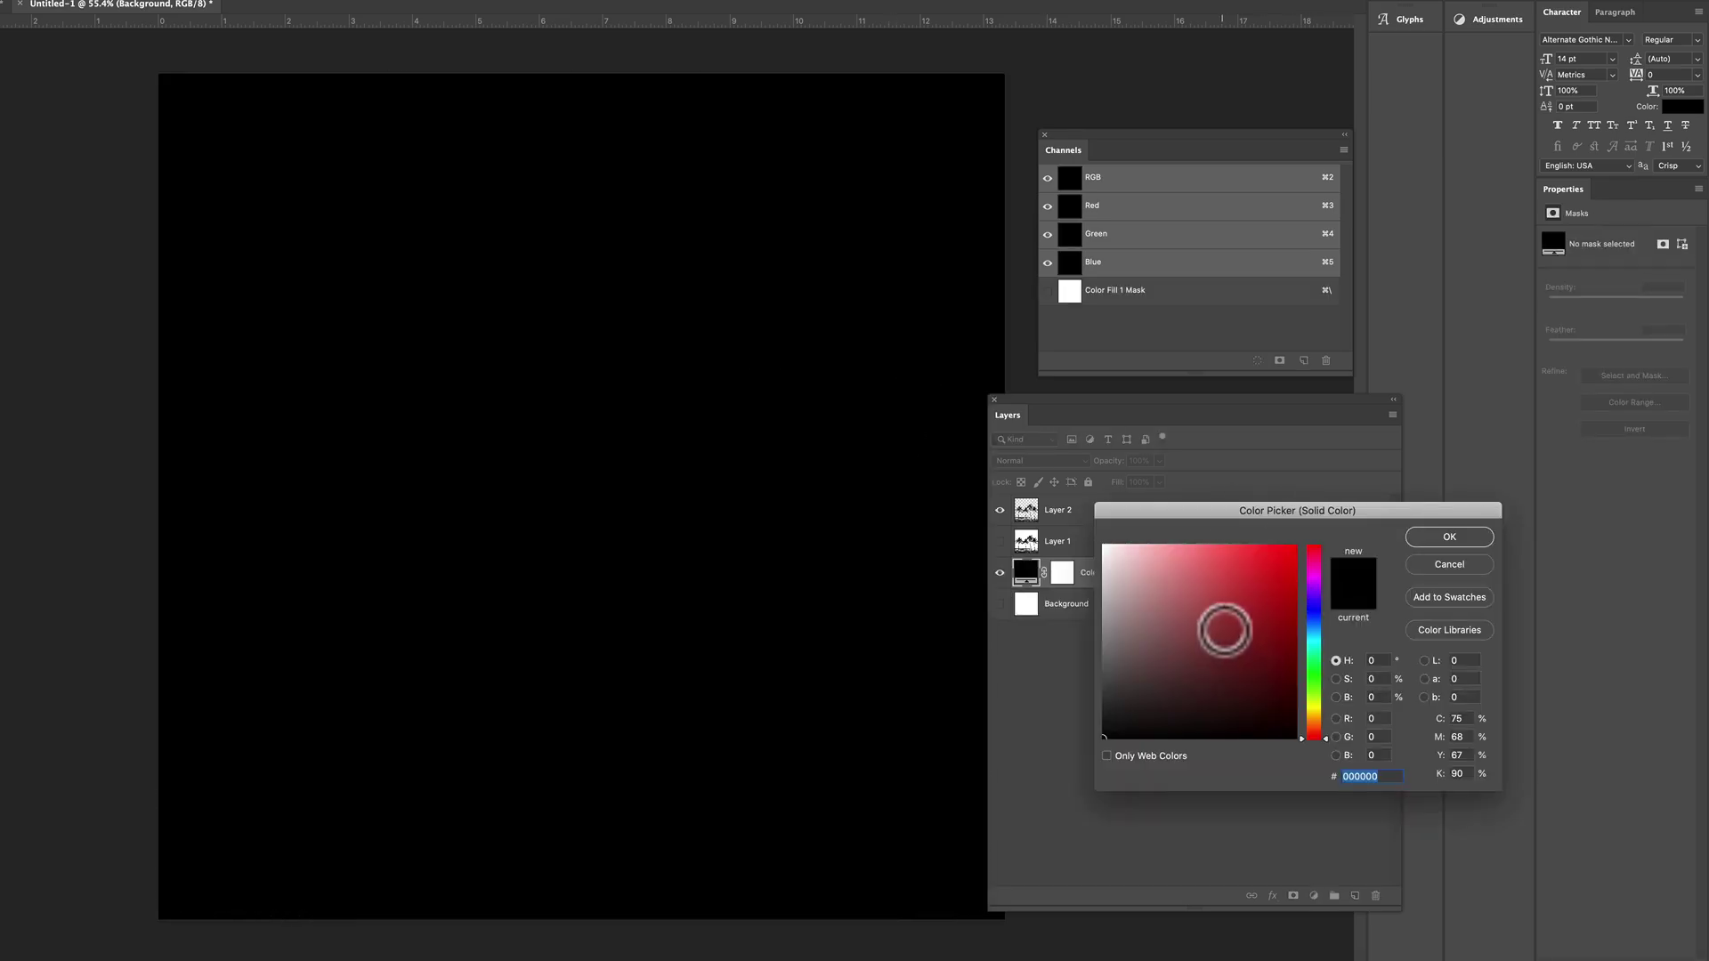
pyautogui.moveTo(1224, 631)
pyautogui.mouseDown()
pyautogui.moveTo(1232, 567)
pyautogui.moveTo(1234, 598)
pyautogui.mouseUp()
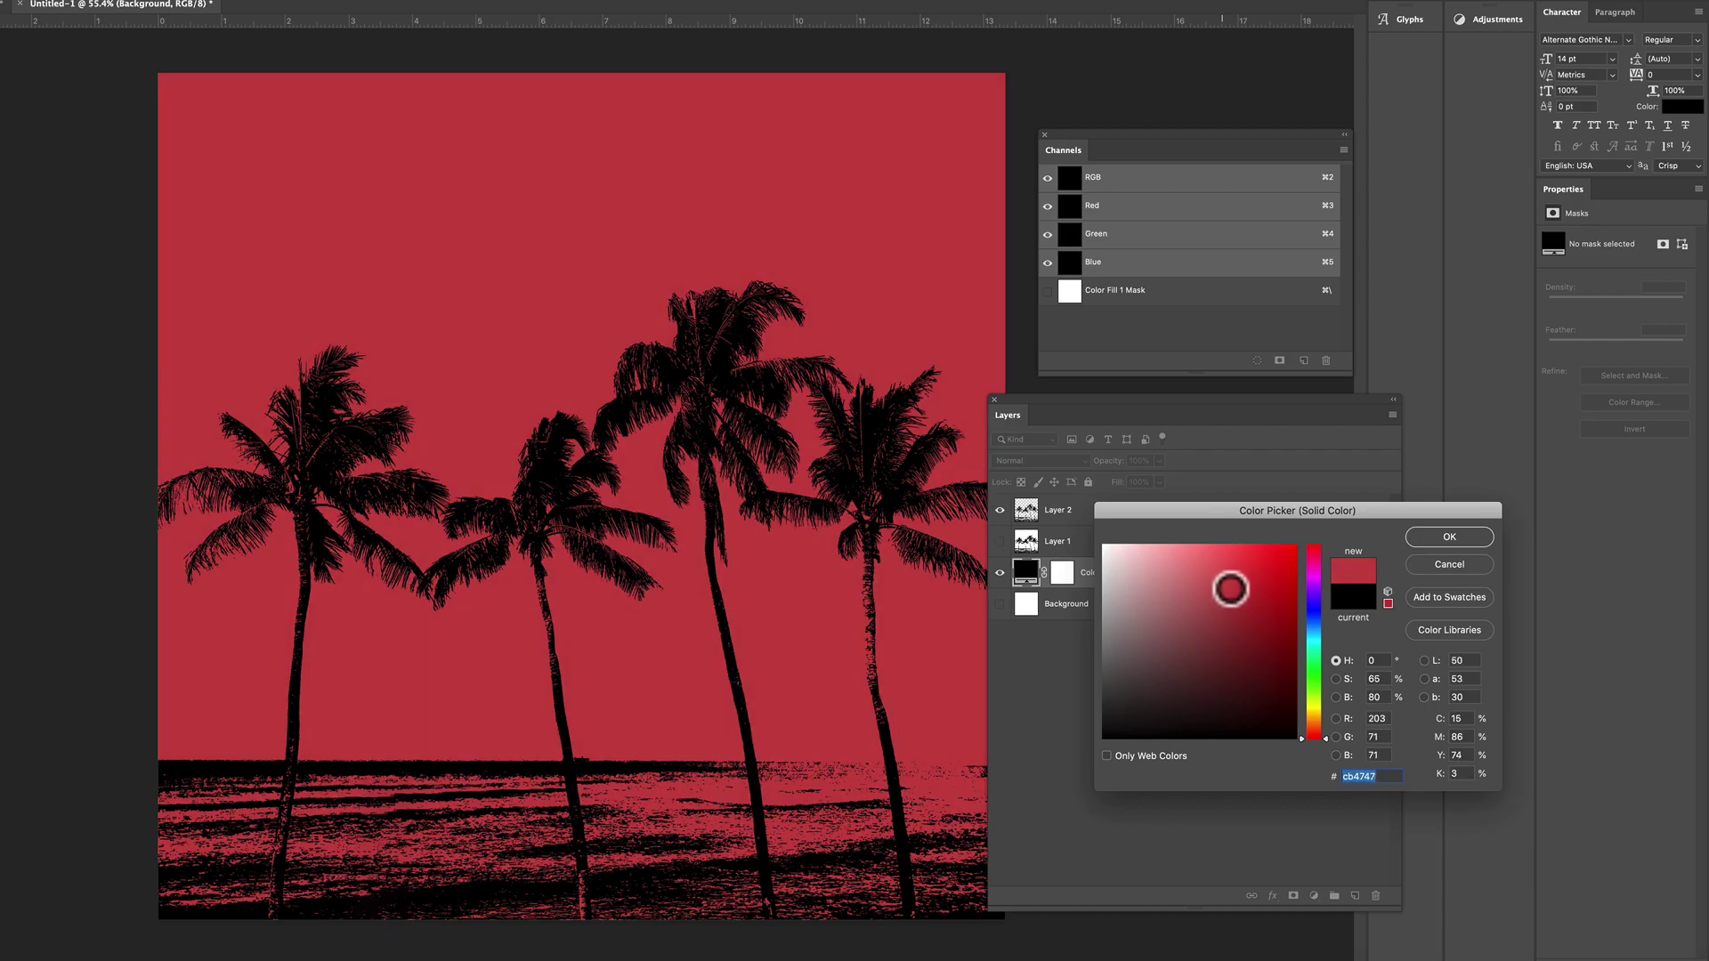
pyautogui.press('Return')
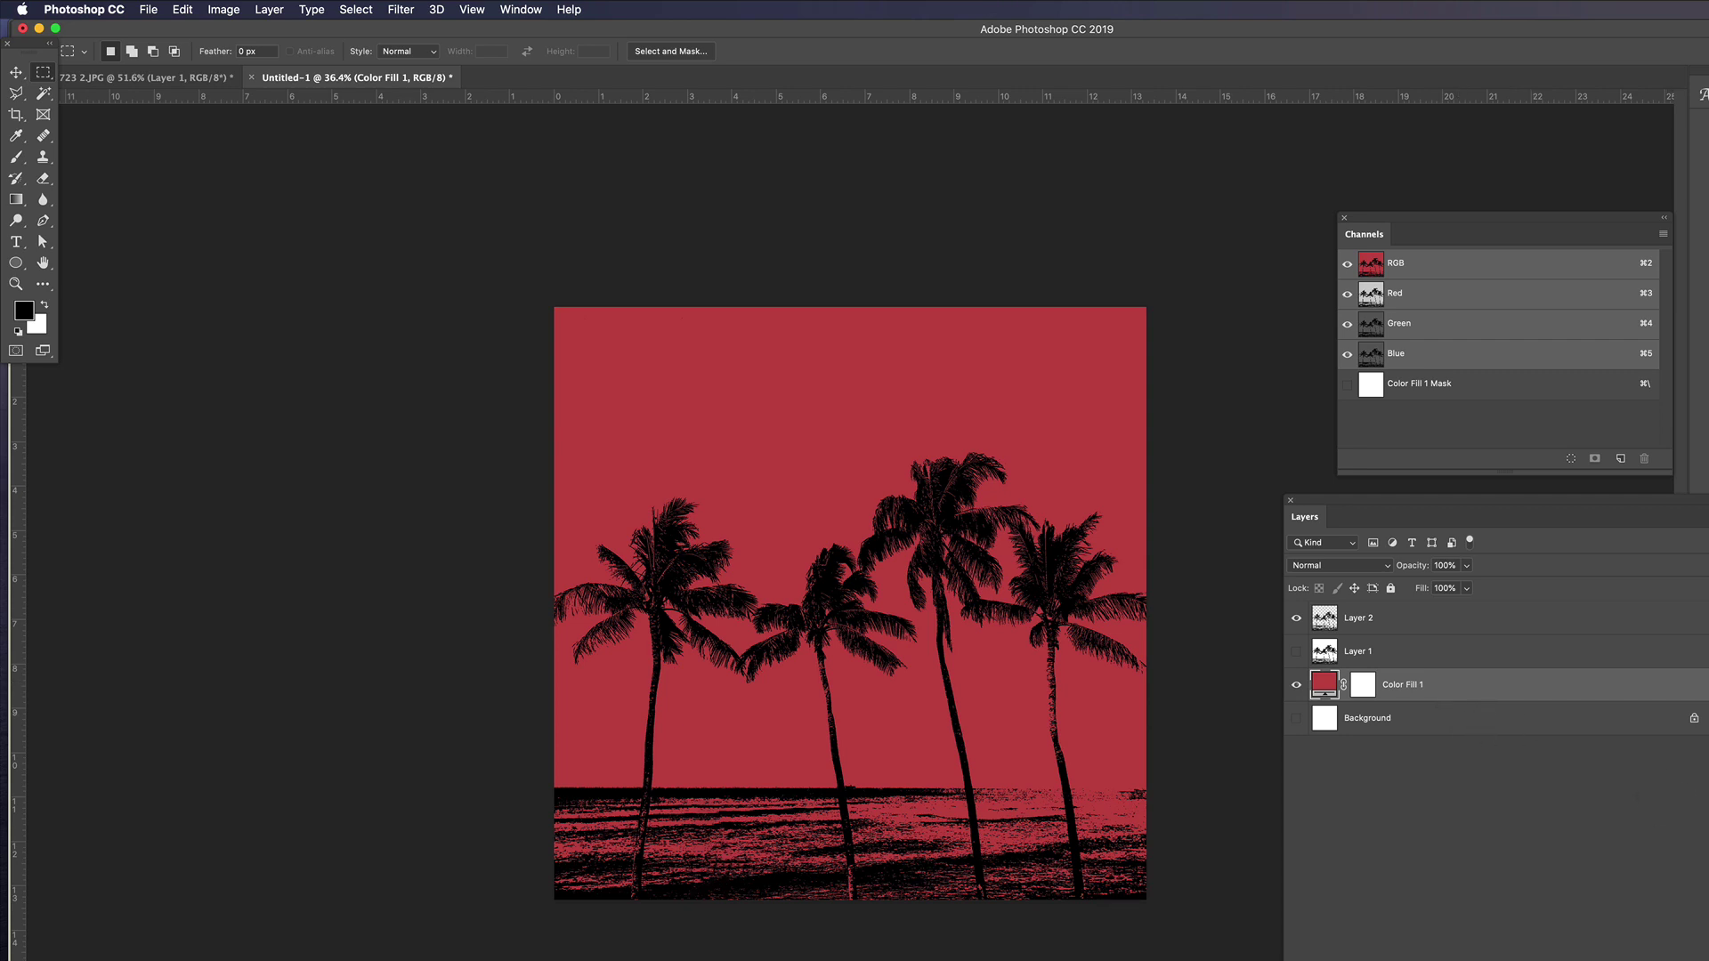
# On new Layer 3, lasso a wavy band above the sea, fill it orange, and add Layer 4.
pyautogui.press('alt+shift+super+n')
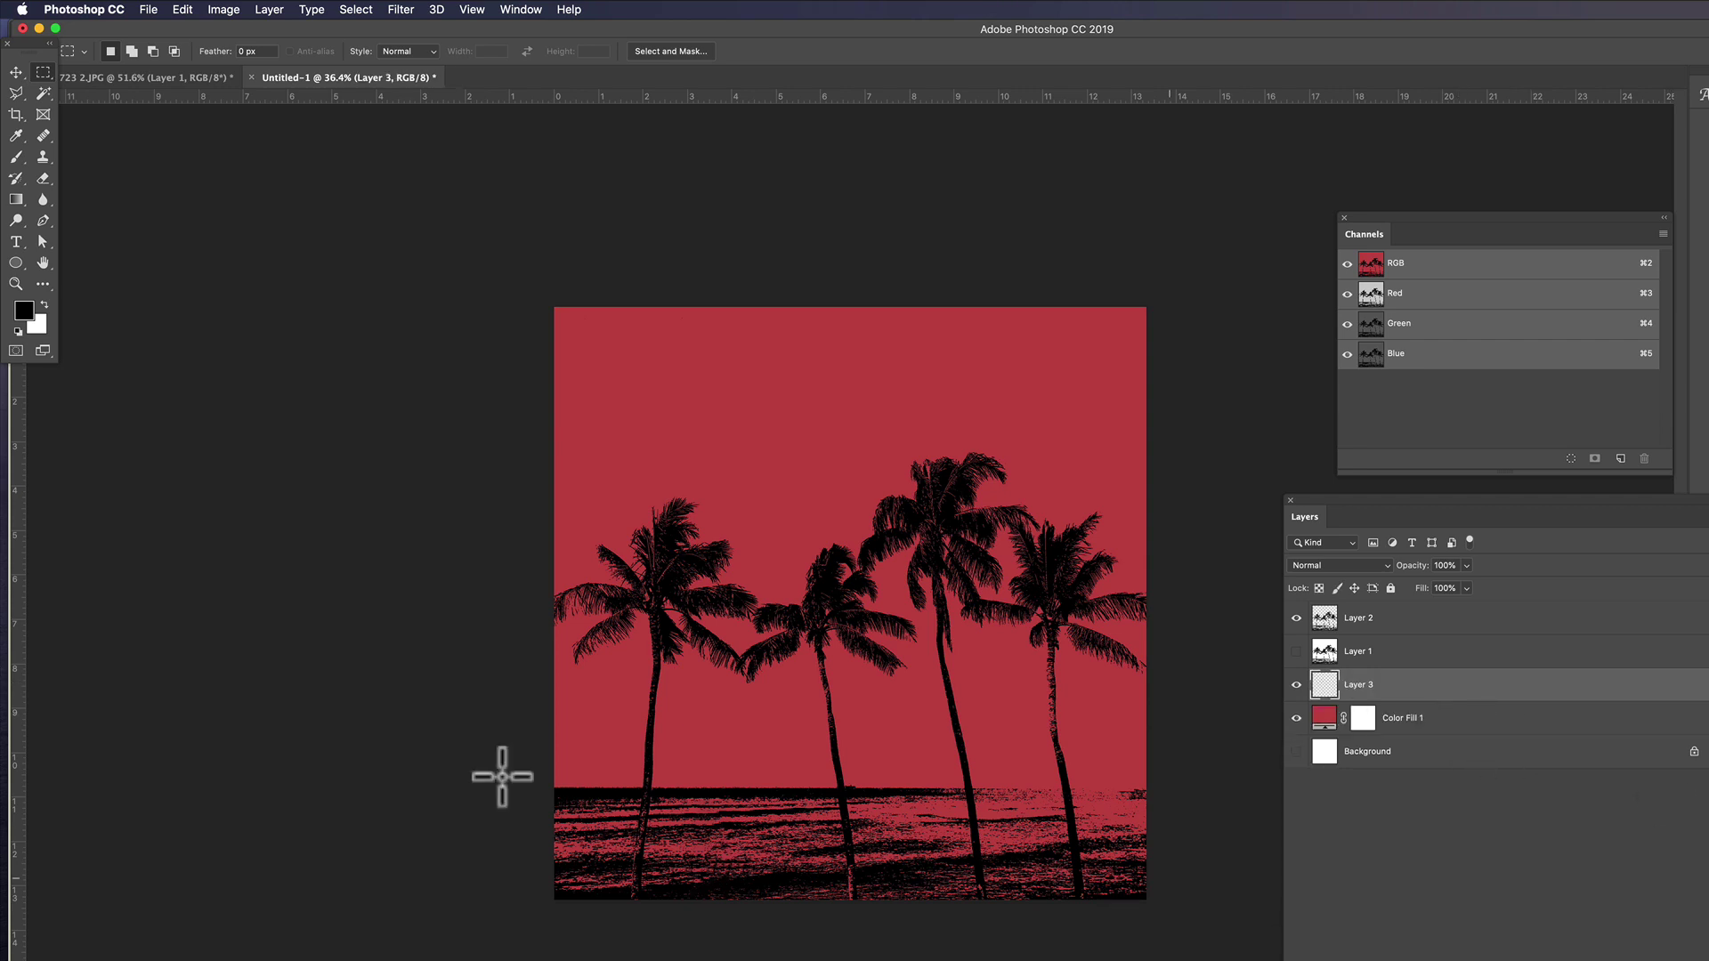
pyautogui.click(16, 92)
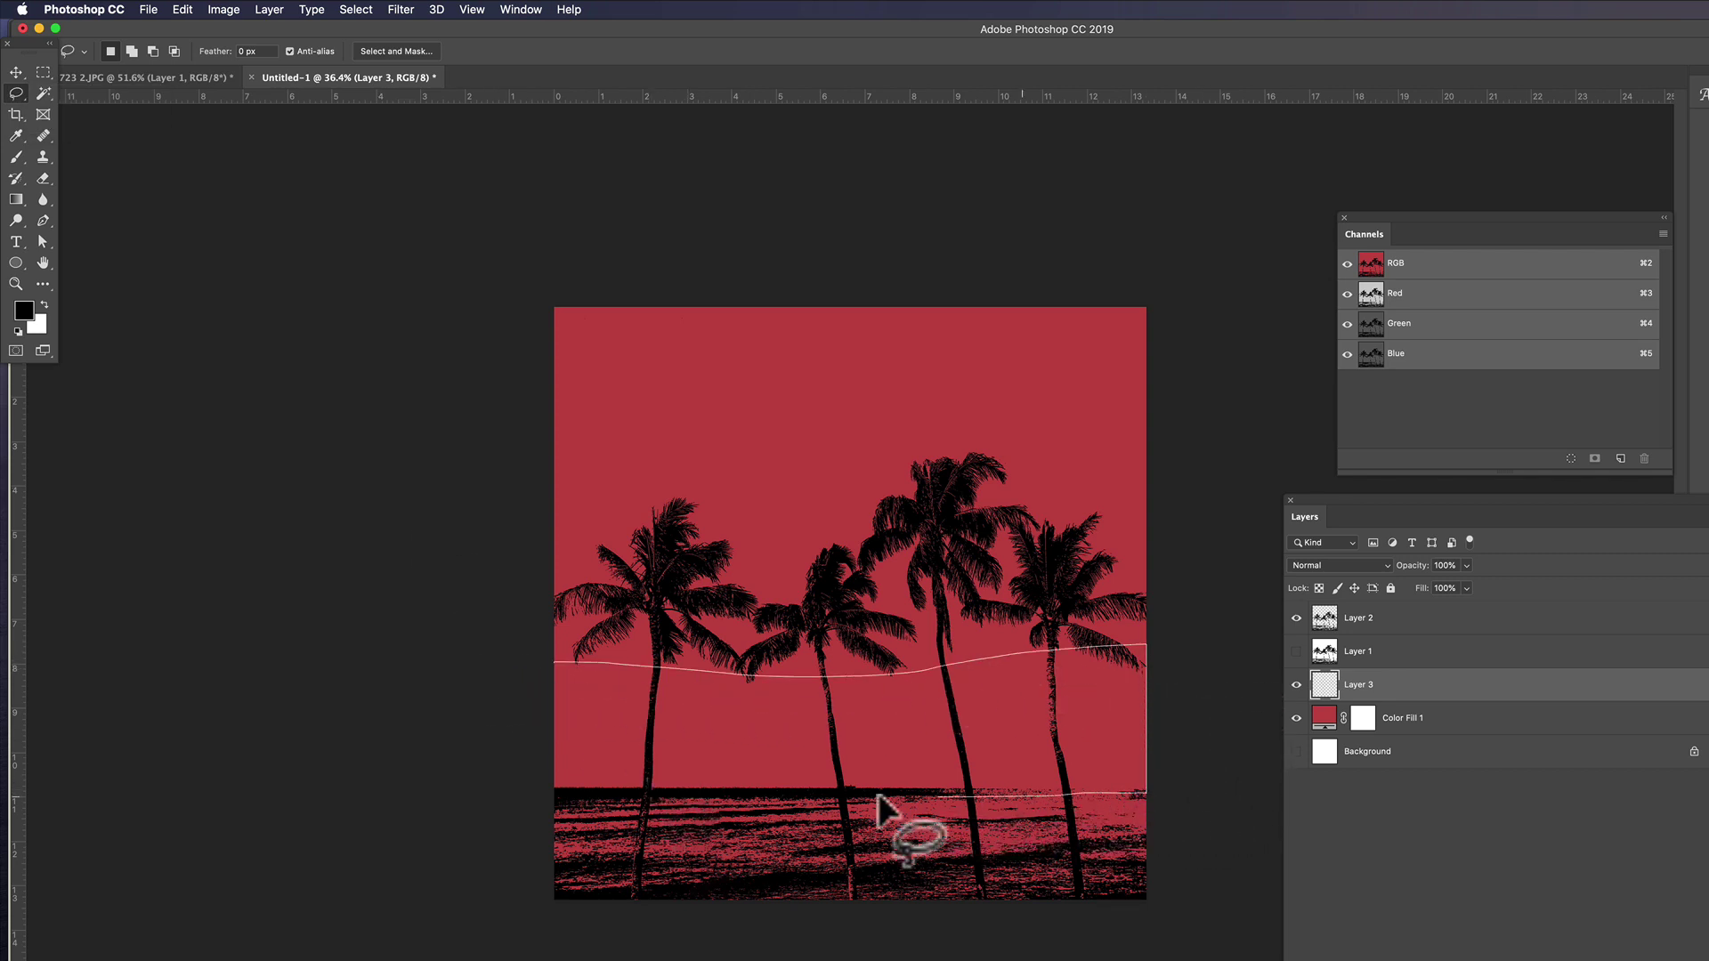
pyautogui.moveTo(879, 794); pyautogui.dragTo(589, 801)
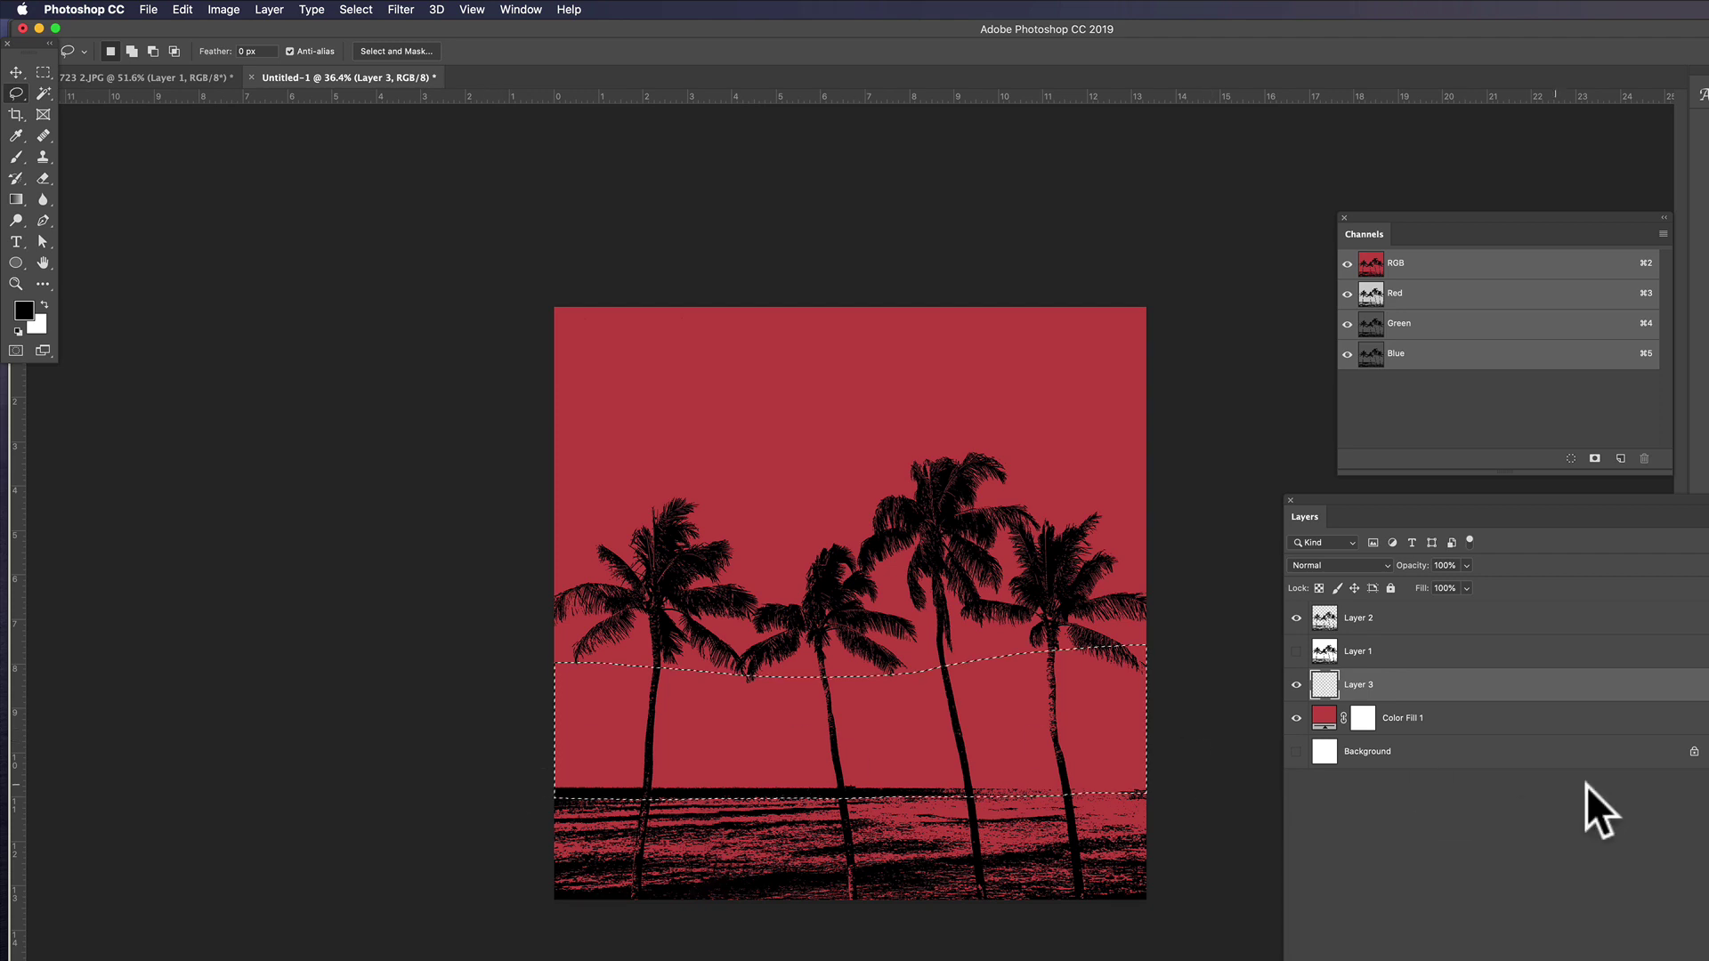
pyautogui.hotkey('shift', 'BackSpace')
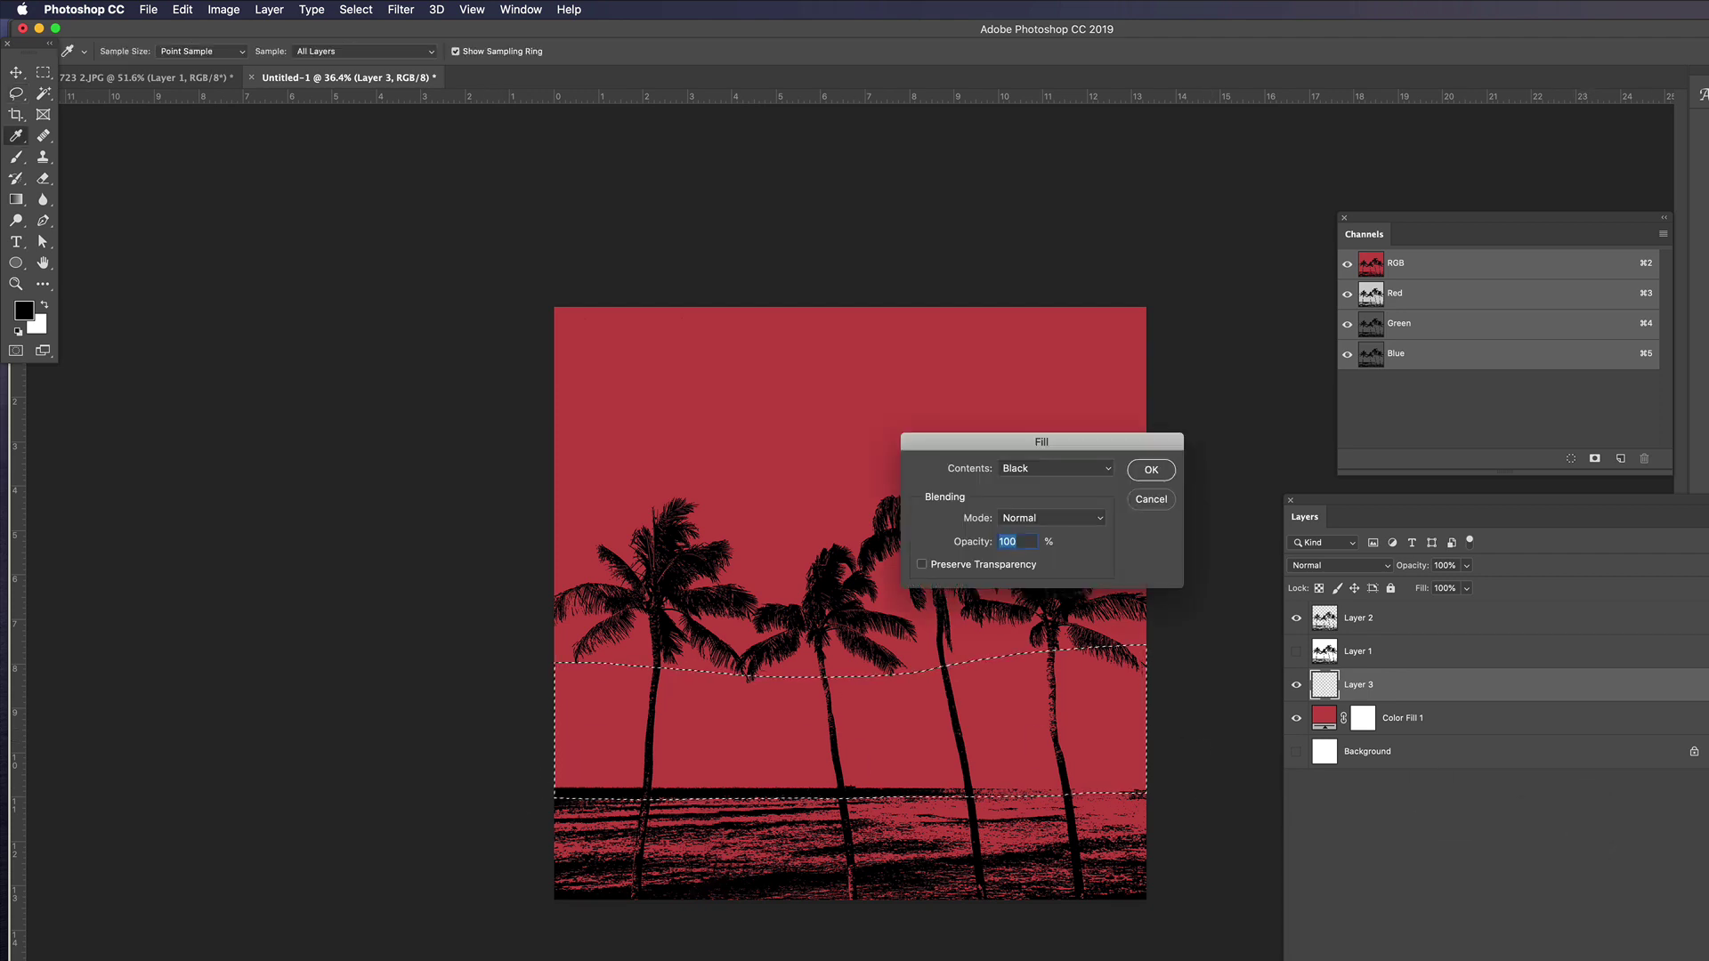
pyautogui.click(1073, 467)
pyautogui.click(1061, 390)
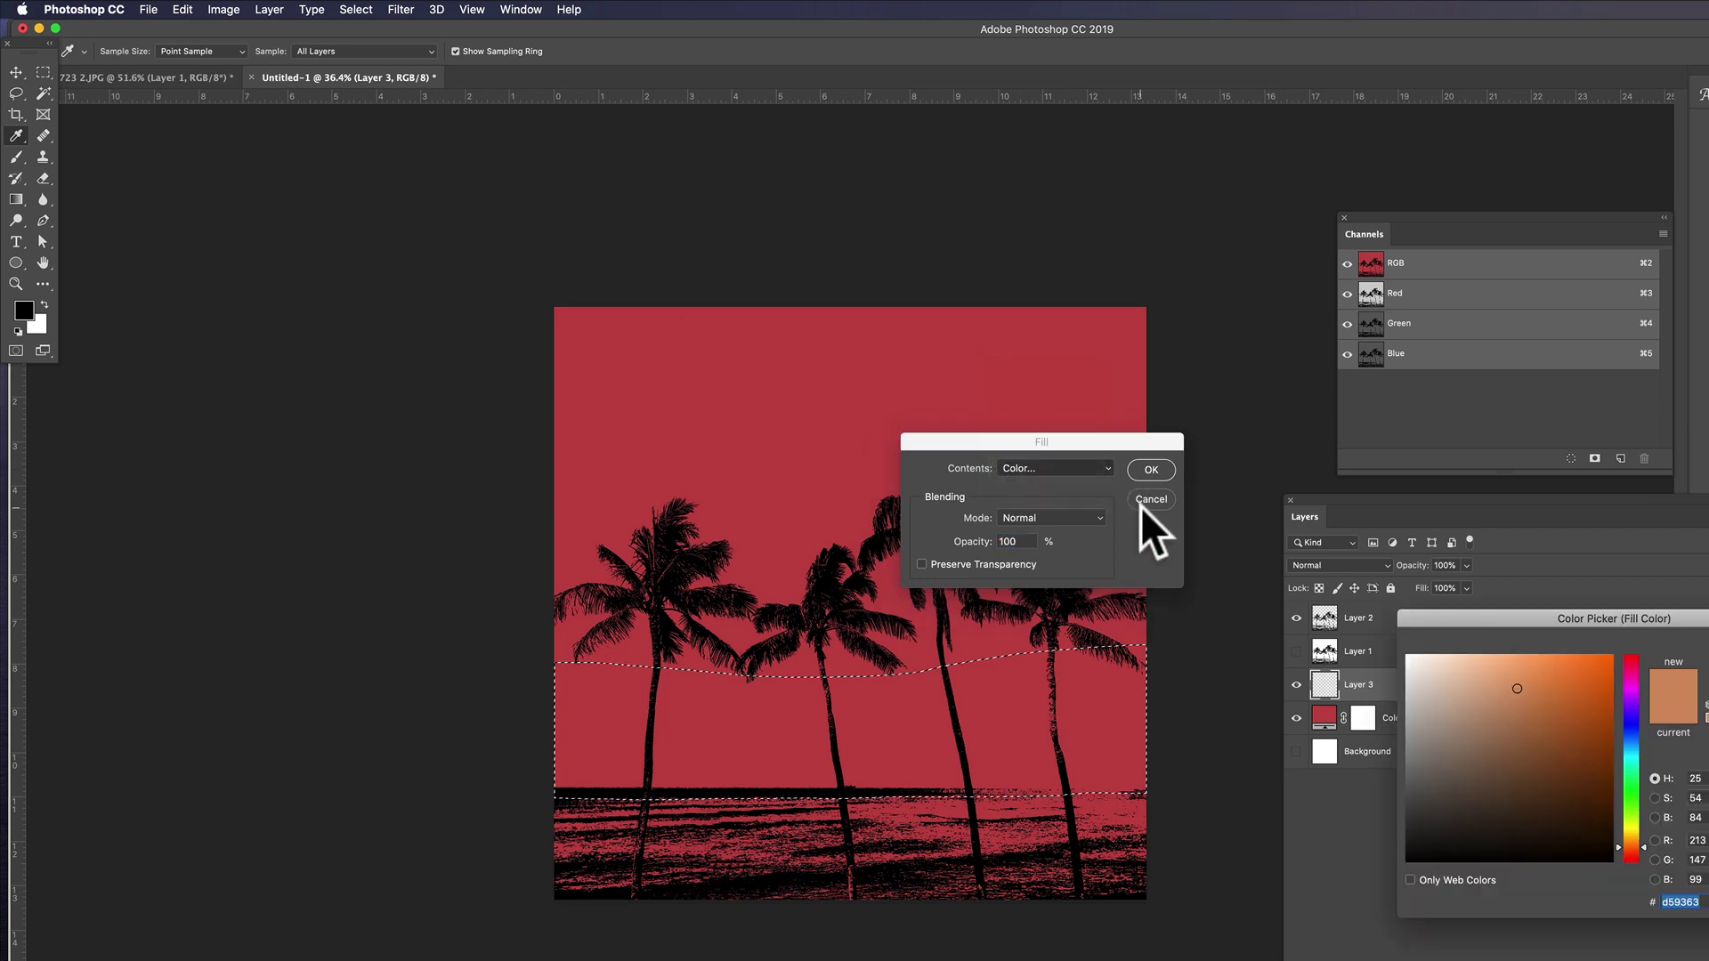
pyautogui.press('Return')
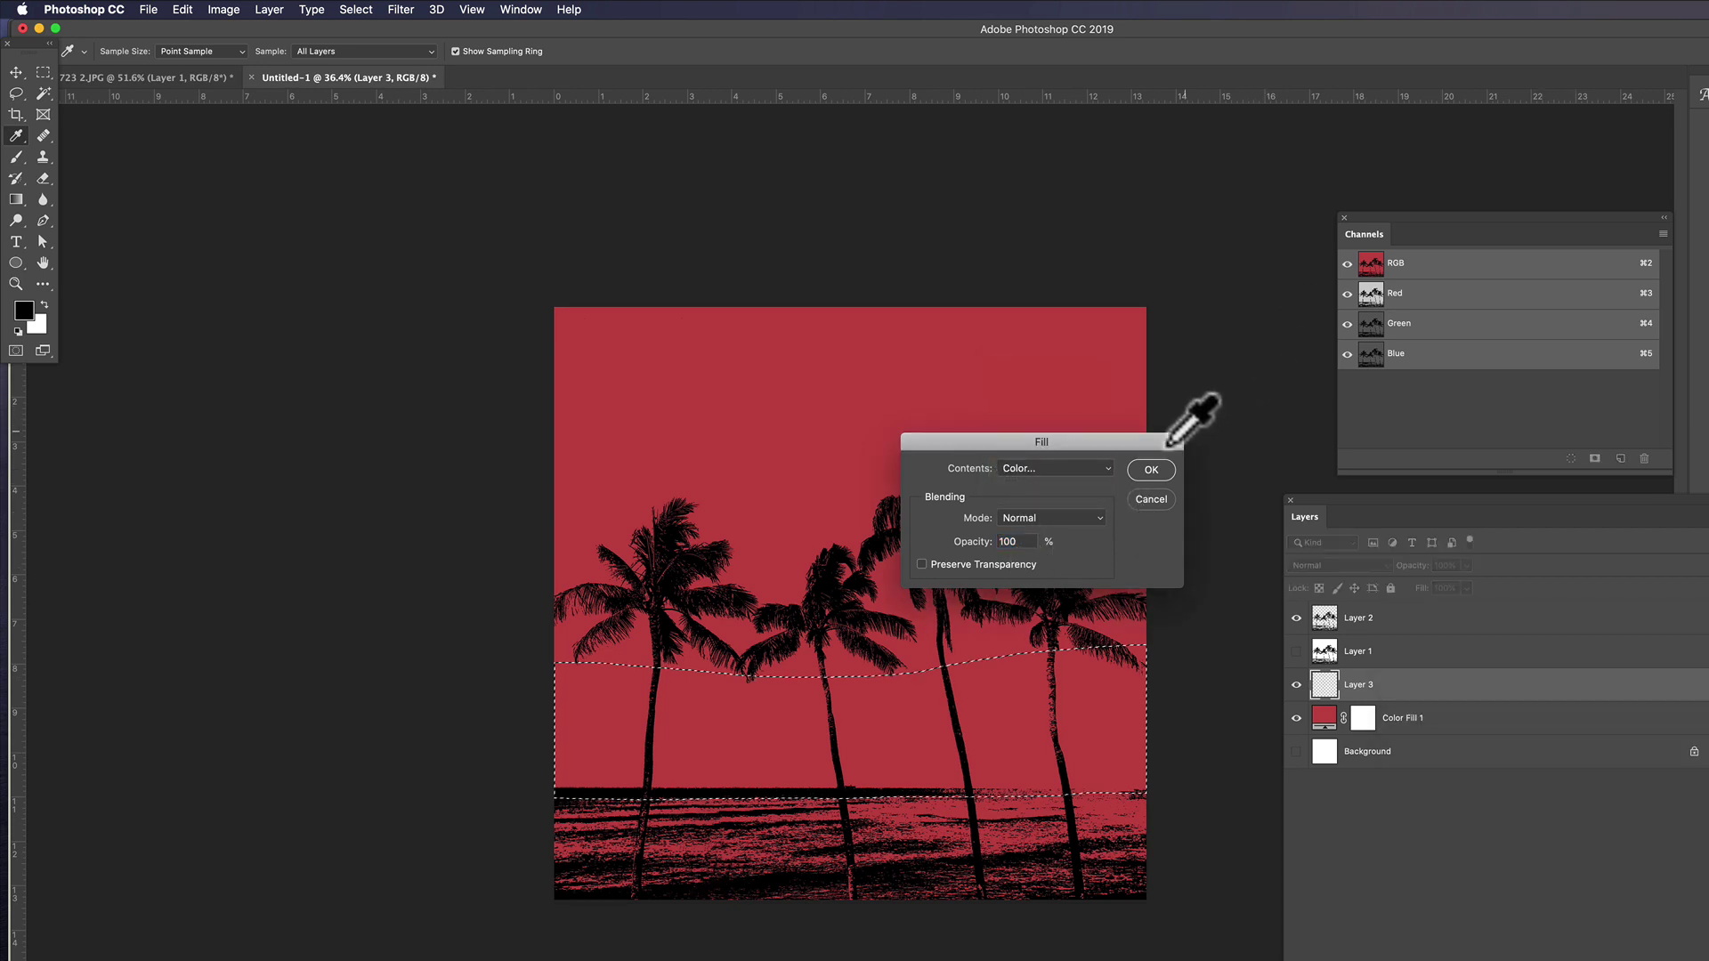
pyautogui.click(1151, 469)
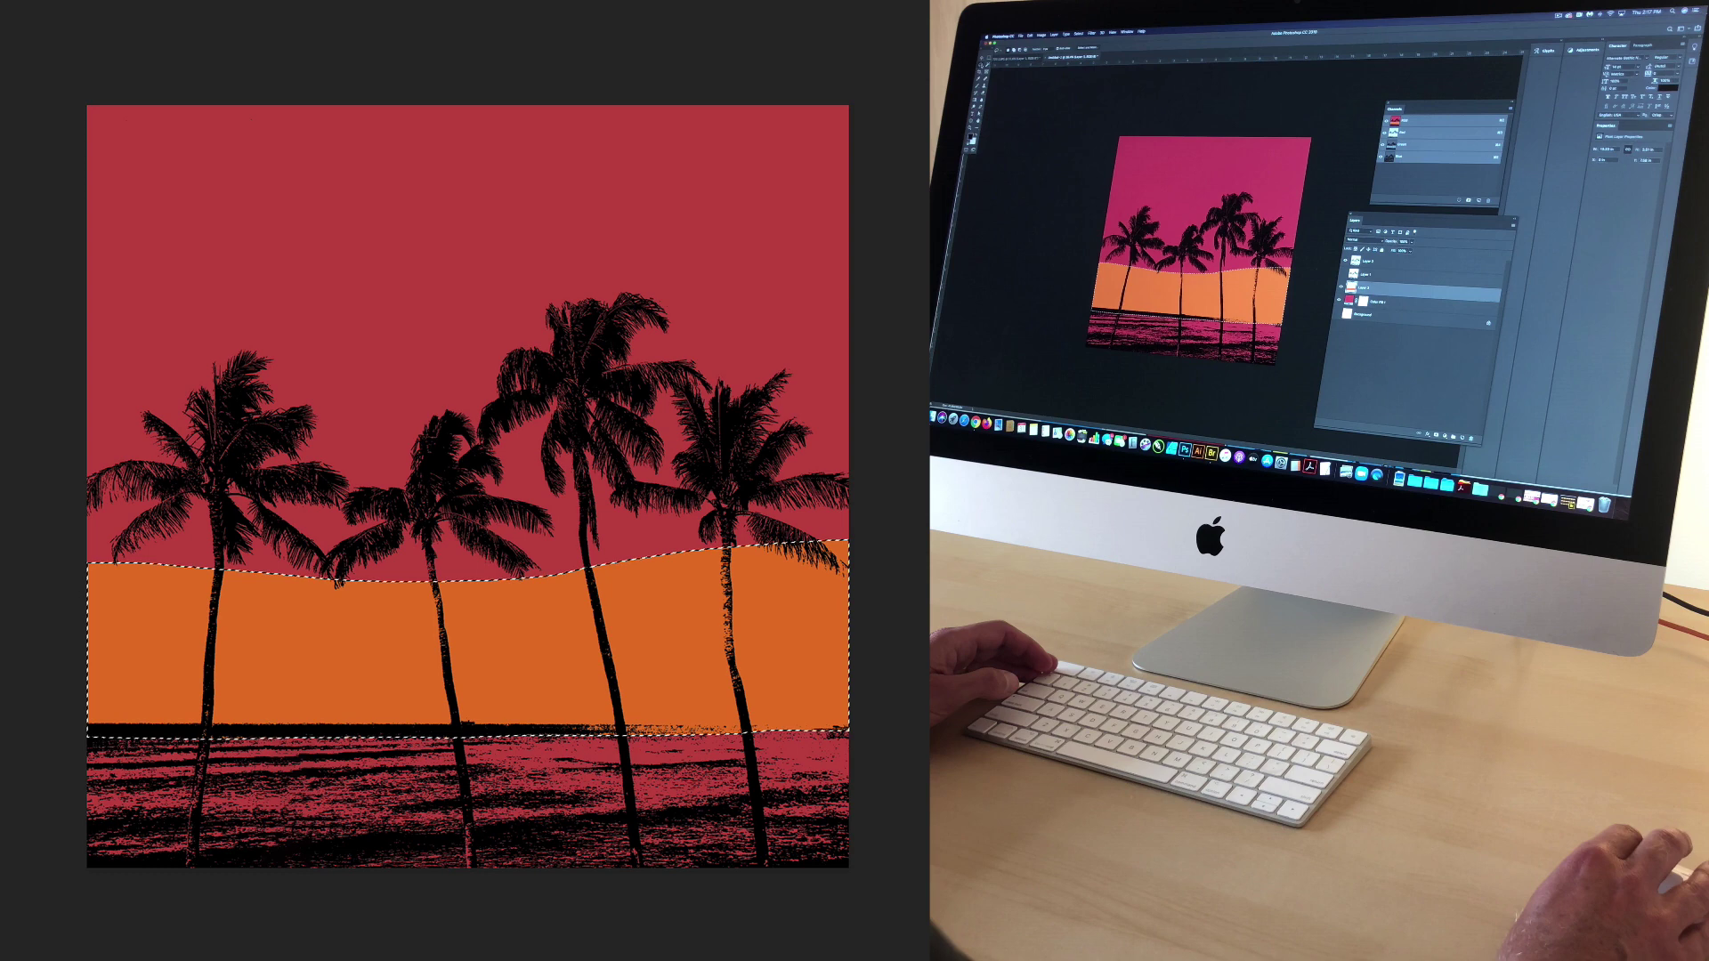
pyautogui.press('super+d')
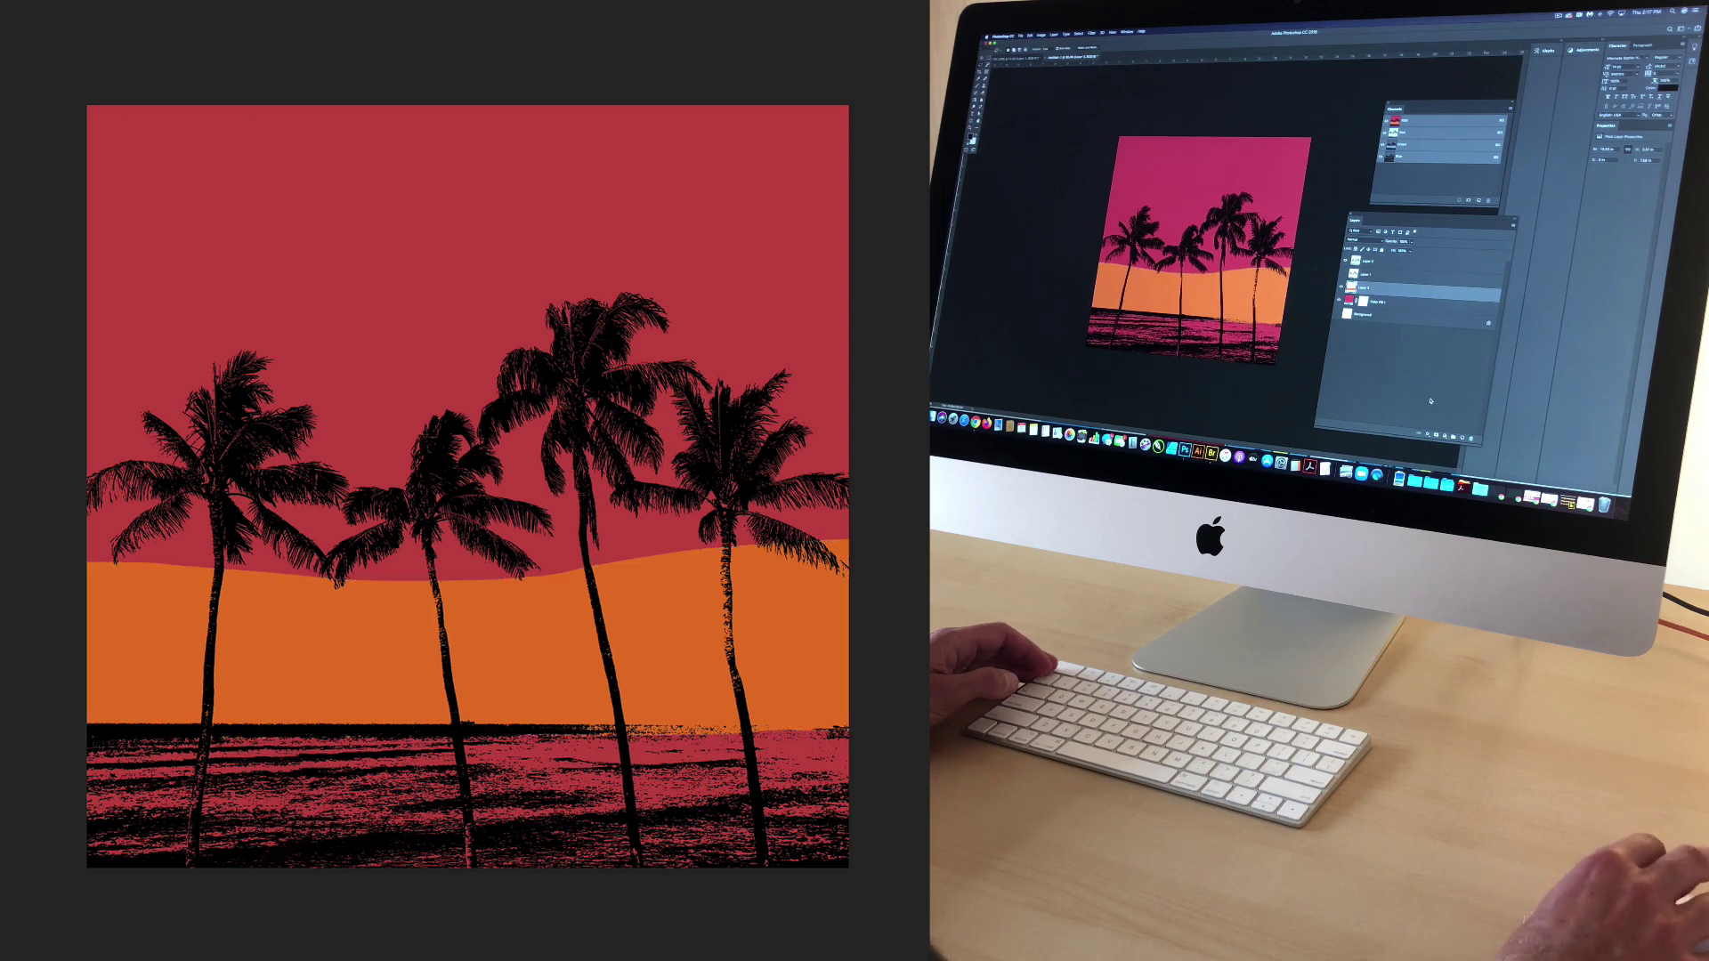
pyautogui.press('super+shift+alt+n')
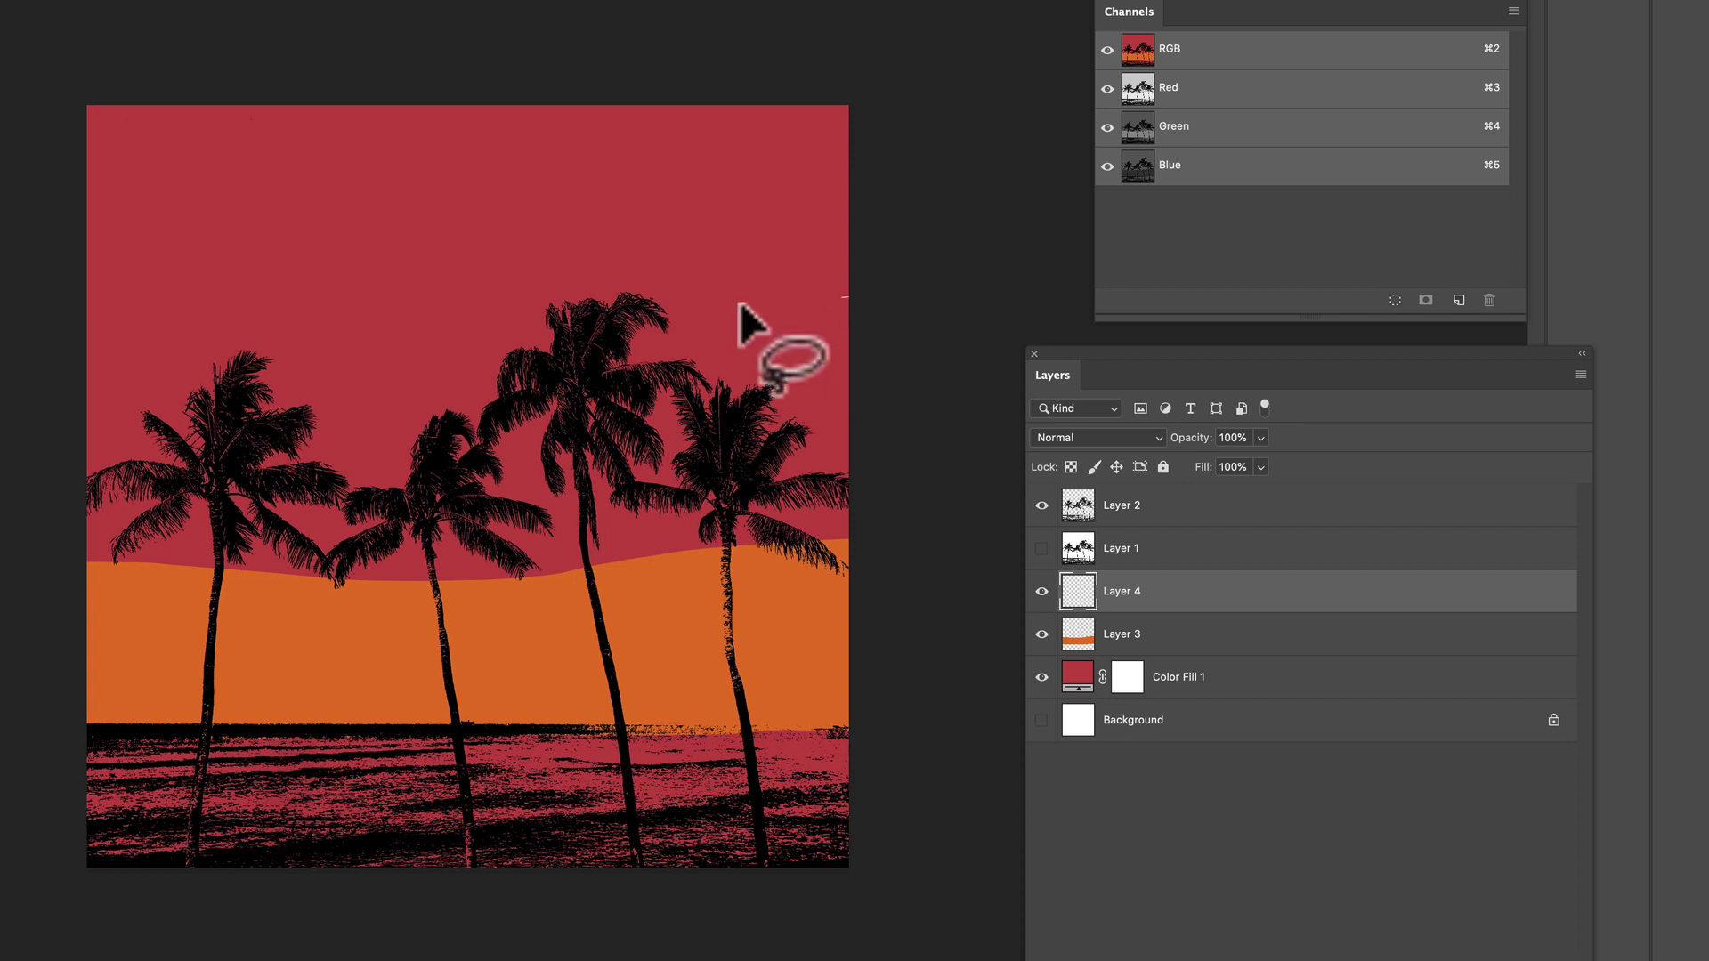
# Lasso a wavy sky band above the orange one and fill it red-orange #e76025.
pyautogui.moveTo(740, 301)
pyautogui.mouseDown()
pyautogui.moveTo(294, 373)
pyautogui.moveTo(19, 339)
pyautogui.mouseUp()
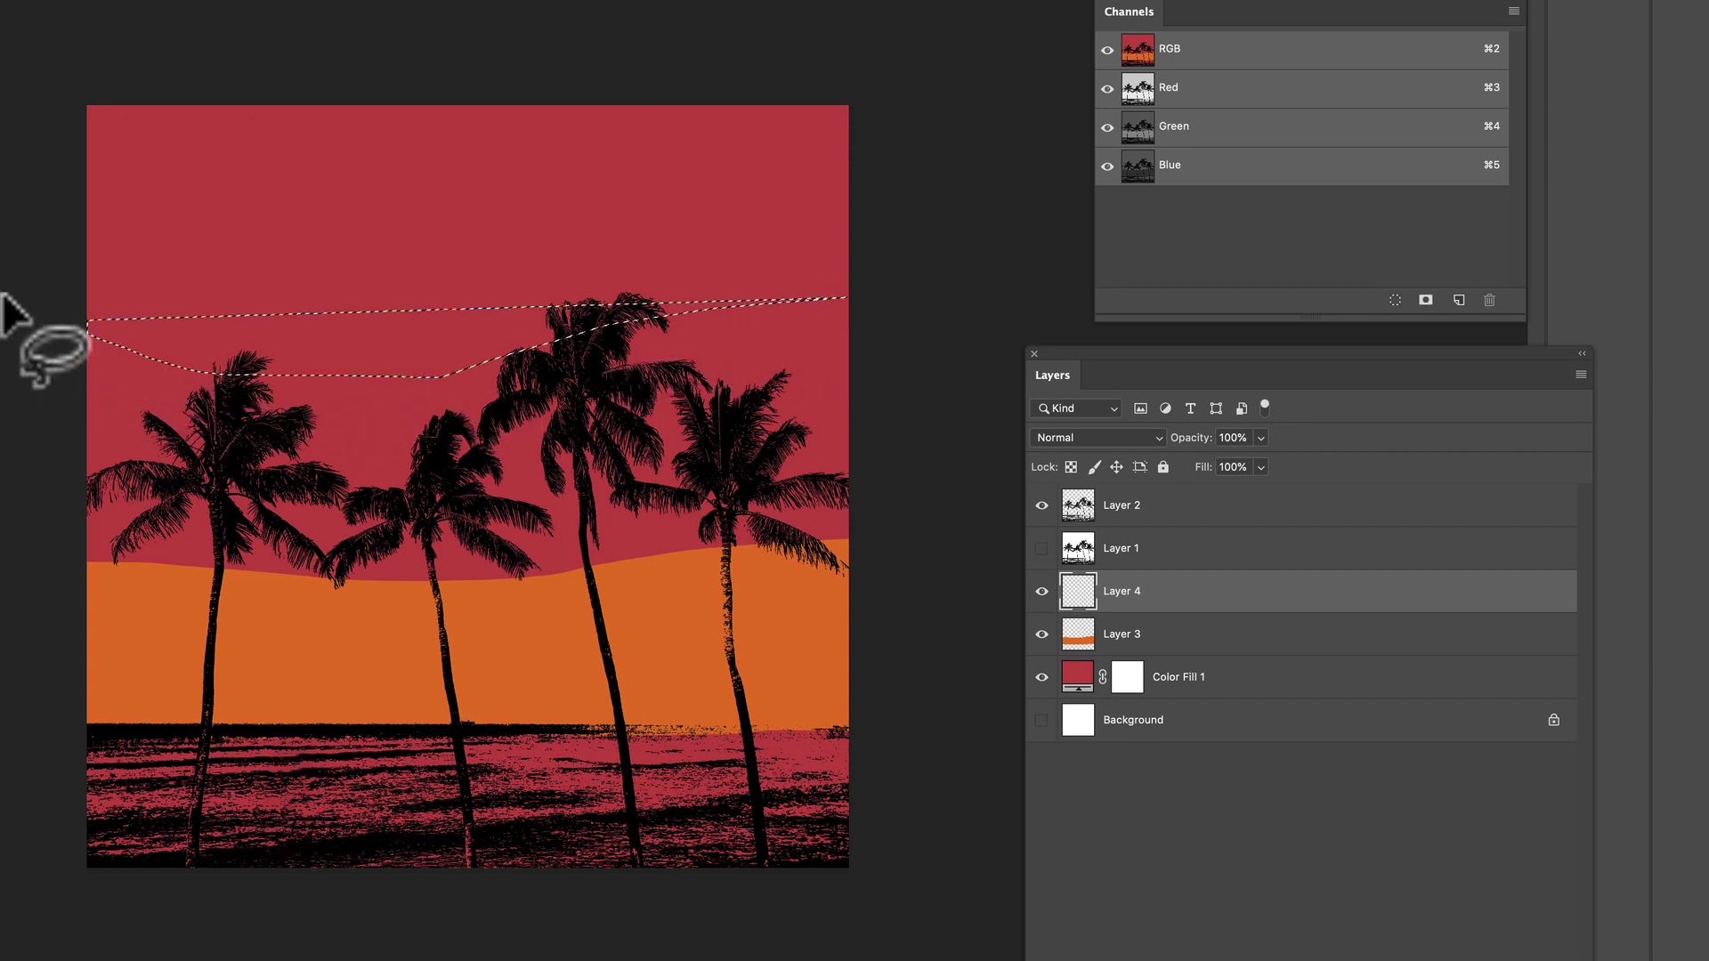
pyautogui.moveTo(848, 306)
pyautogui.mouseDown()
pyautogui.moveTo(26, 369)
pyautogui.moveTo(15, 561)
pyautogui.moveTo(190, 585)
pyautogui.moveTo(533, 580)
pyautogui.moveTo(888, 536)
pyautogui.moveTo(911, 468)
pyautogui.mouseUp()
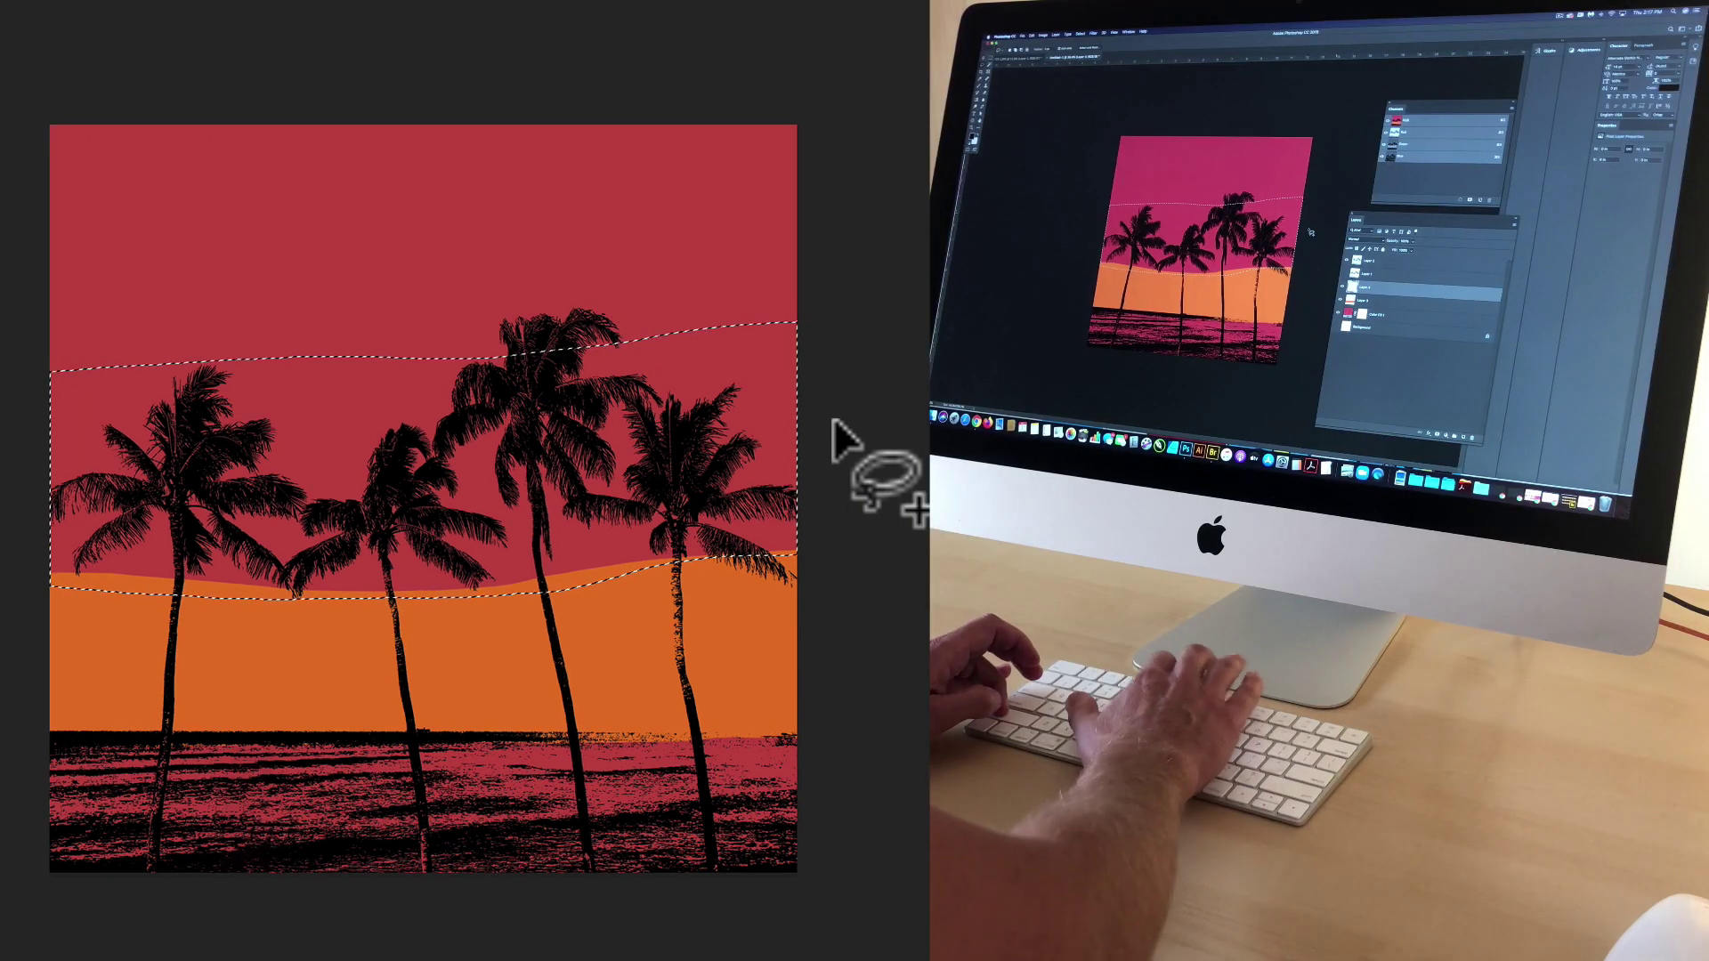
pyautogui.hotkey('shift', 'BackSpace')
pyautogui.click(674, 326)
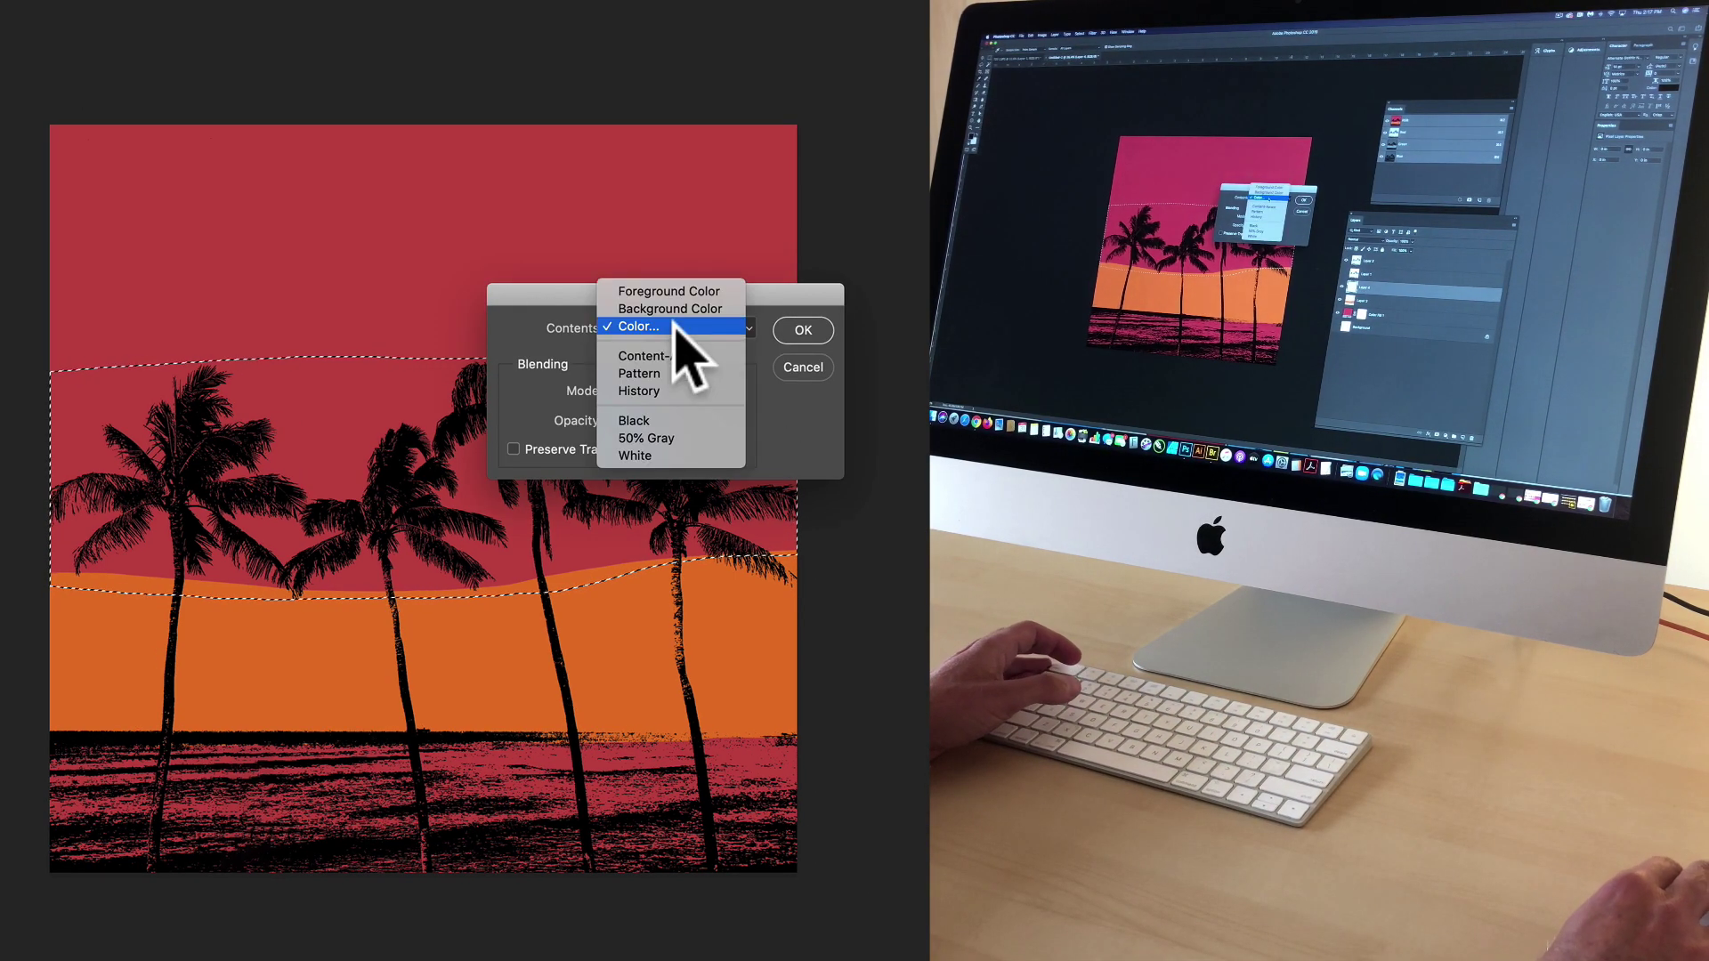
pyautogui.click(673, 326)
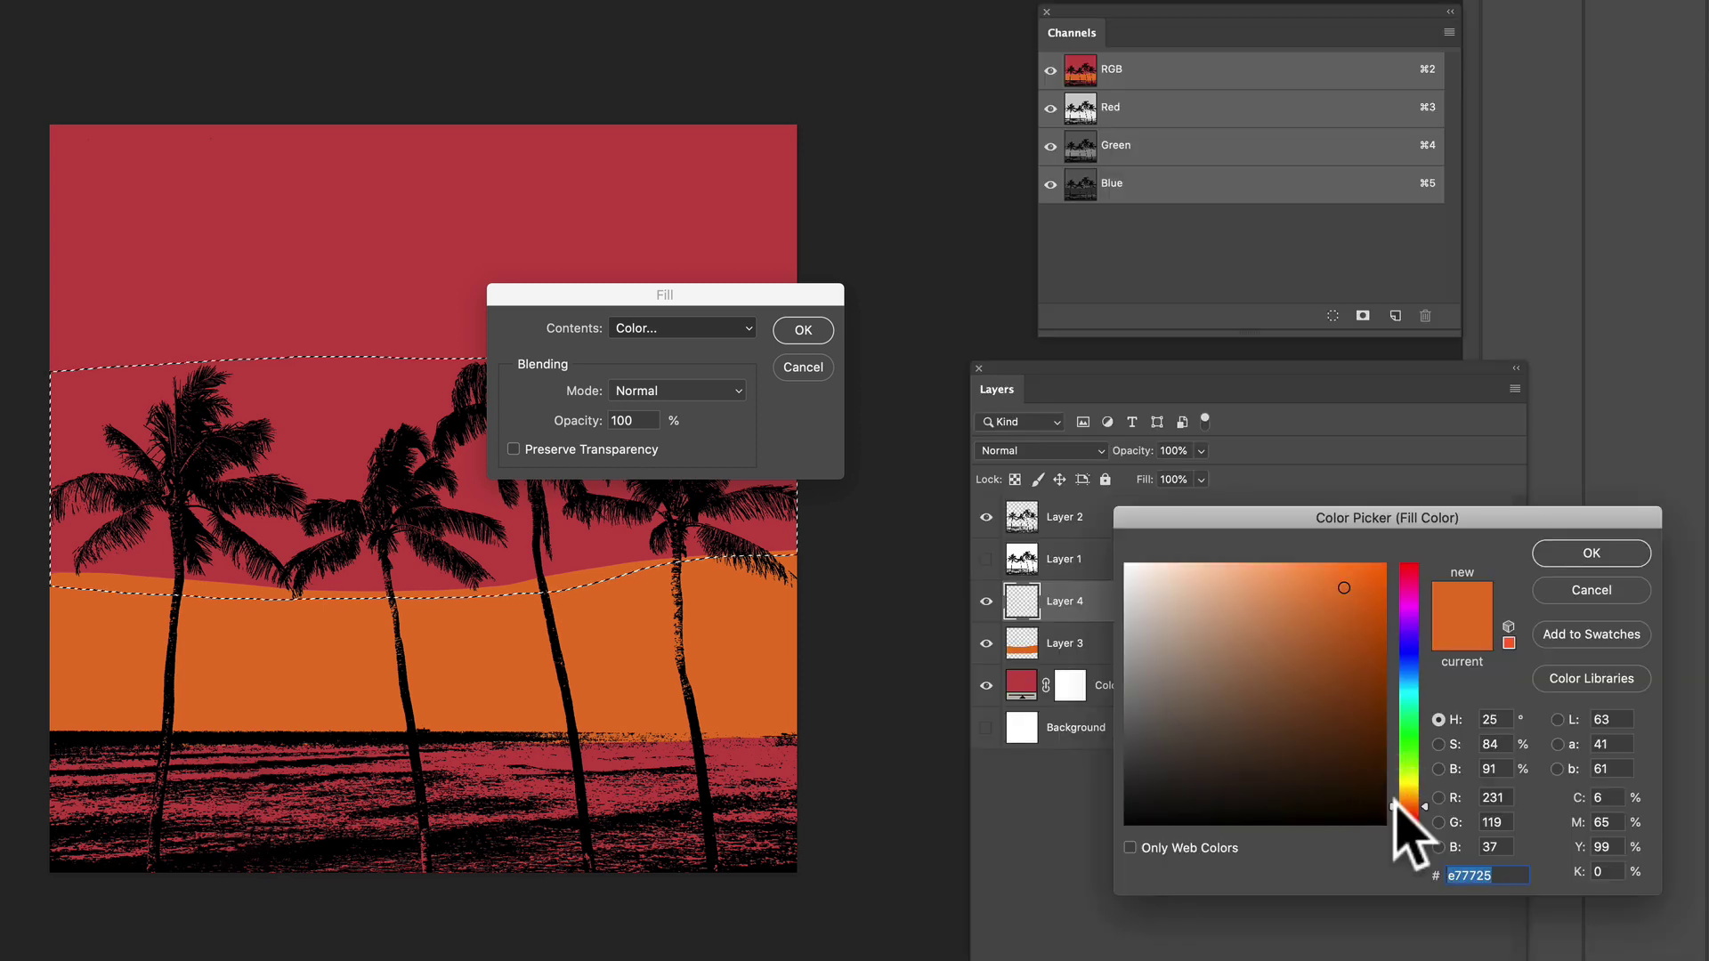
pyautogui.moveTo(1394, 799); pyautogui.dragTo(1394, 805)
pyautogui.moveTo(1338, 589); pyautogui.dragTo(1349, 590)
pyautogui.click(1592, 553)
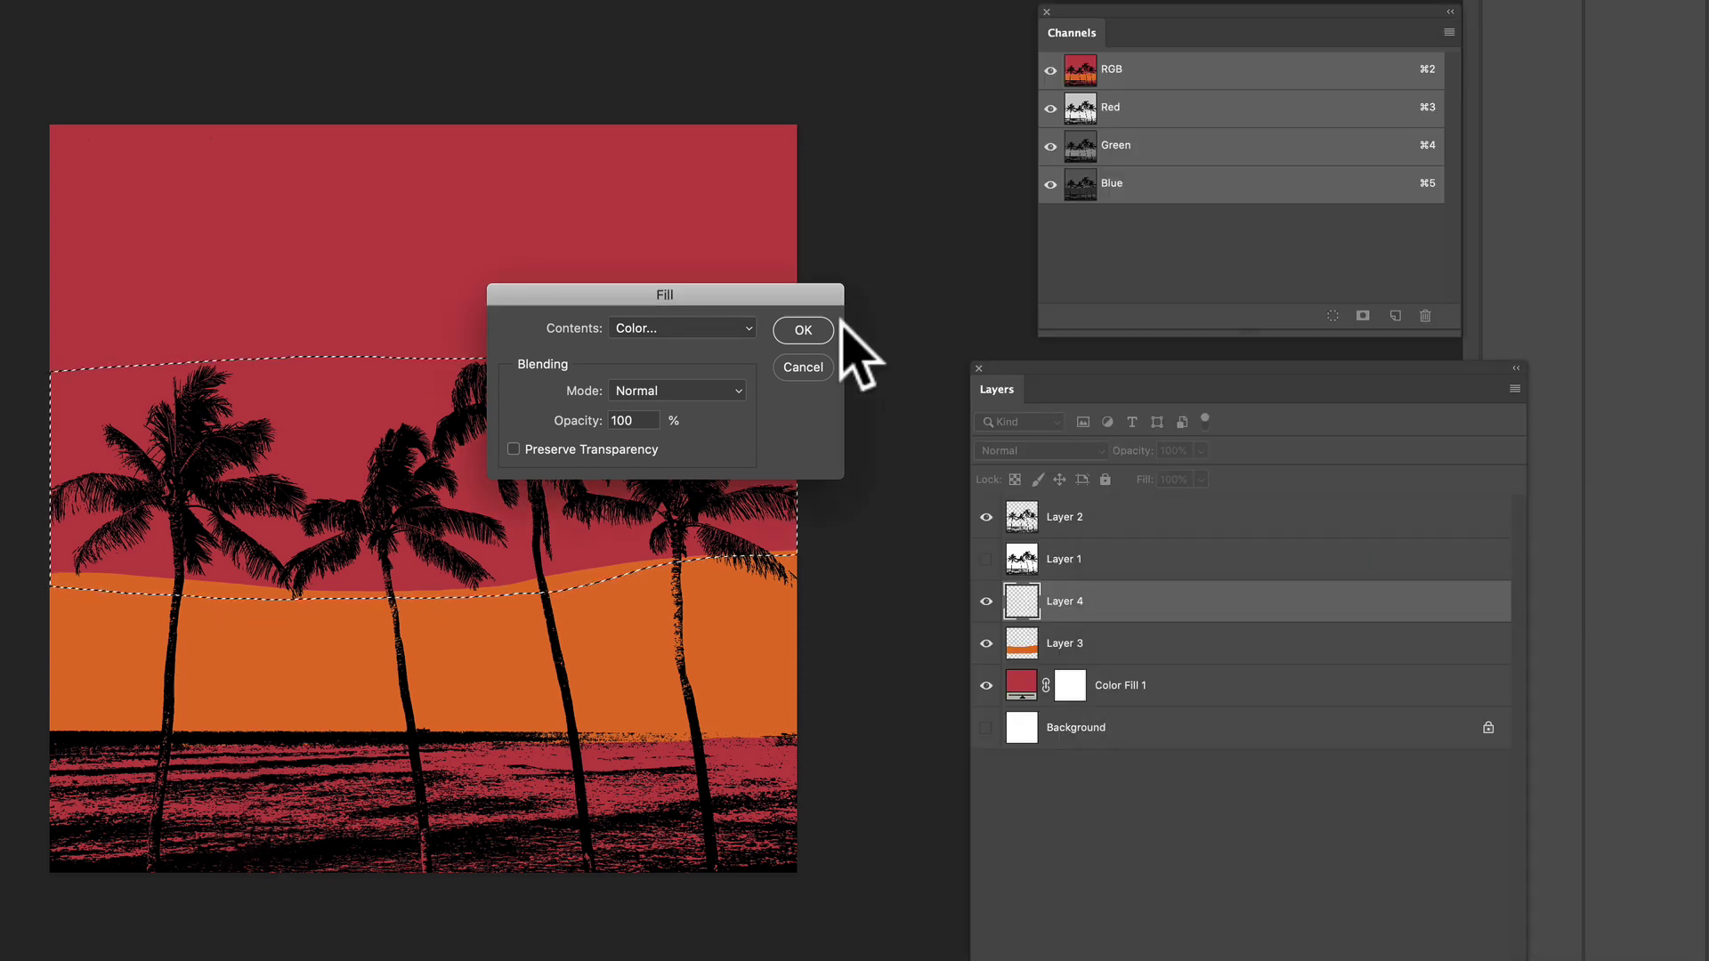
pyautogui.click(801, 330)
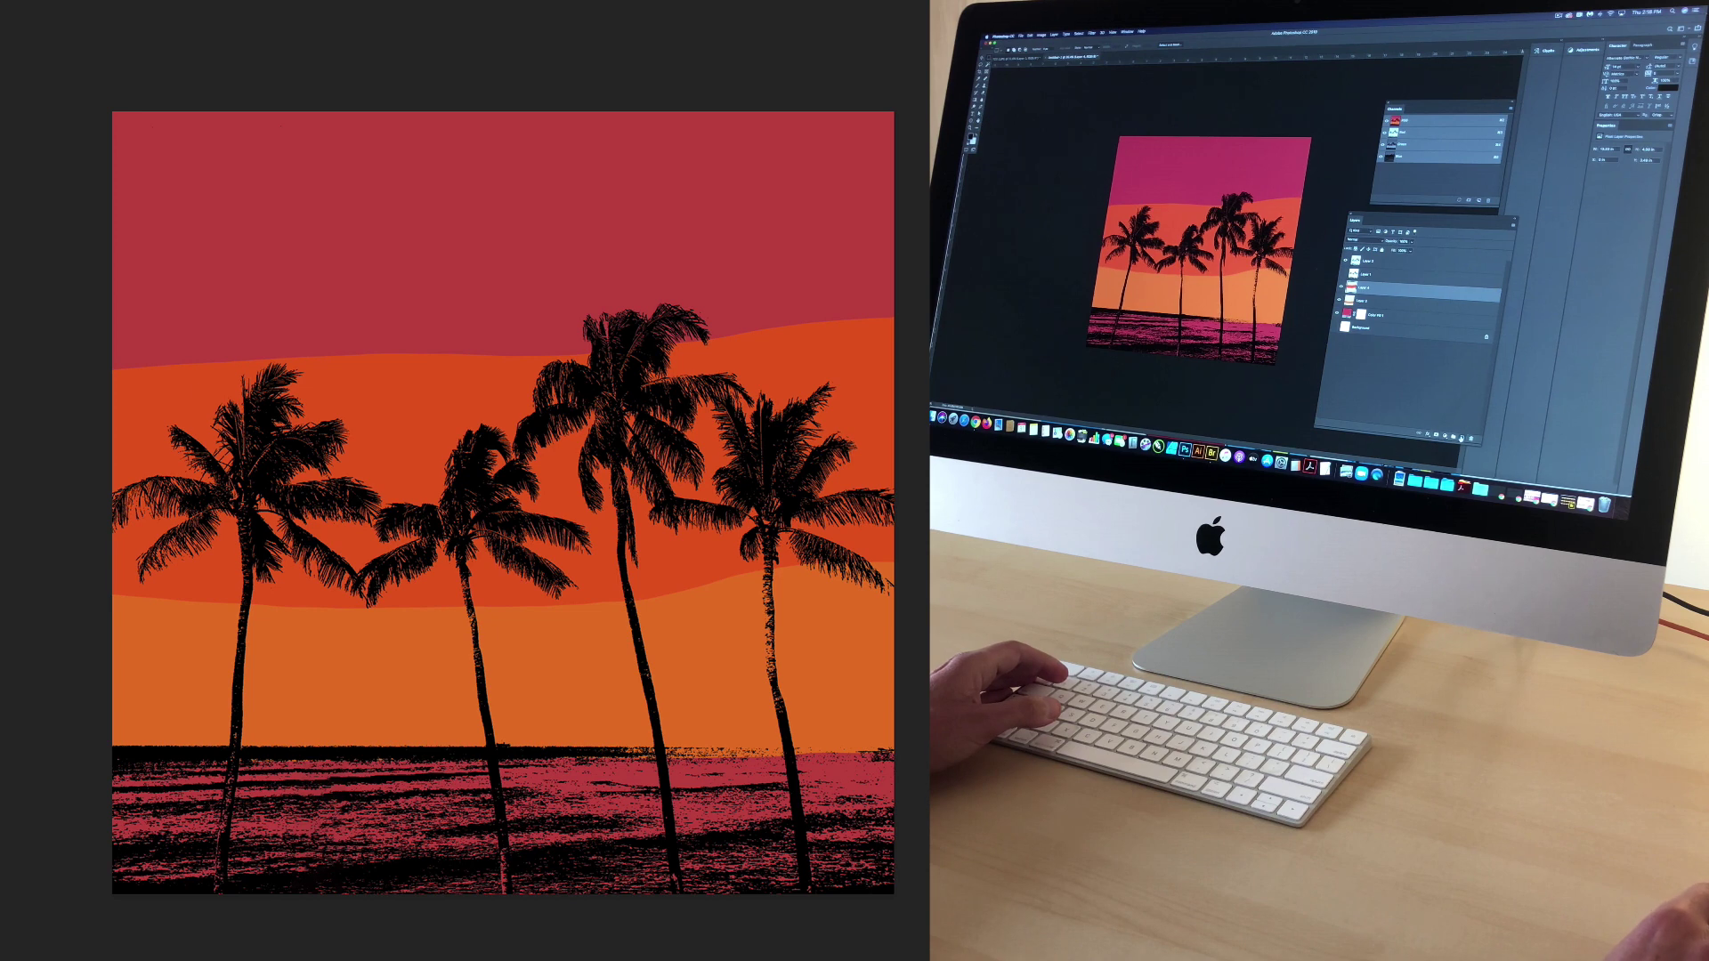
# On new Layer 5, draw a large circular selection positioned behind the palms.
pyautogui.click(1461, 438)
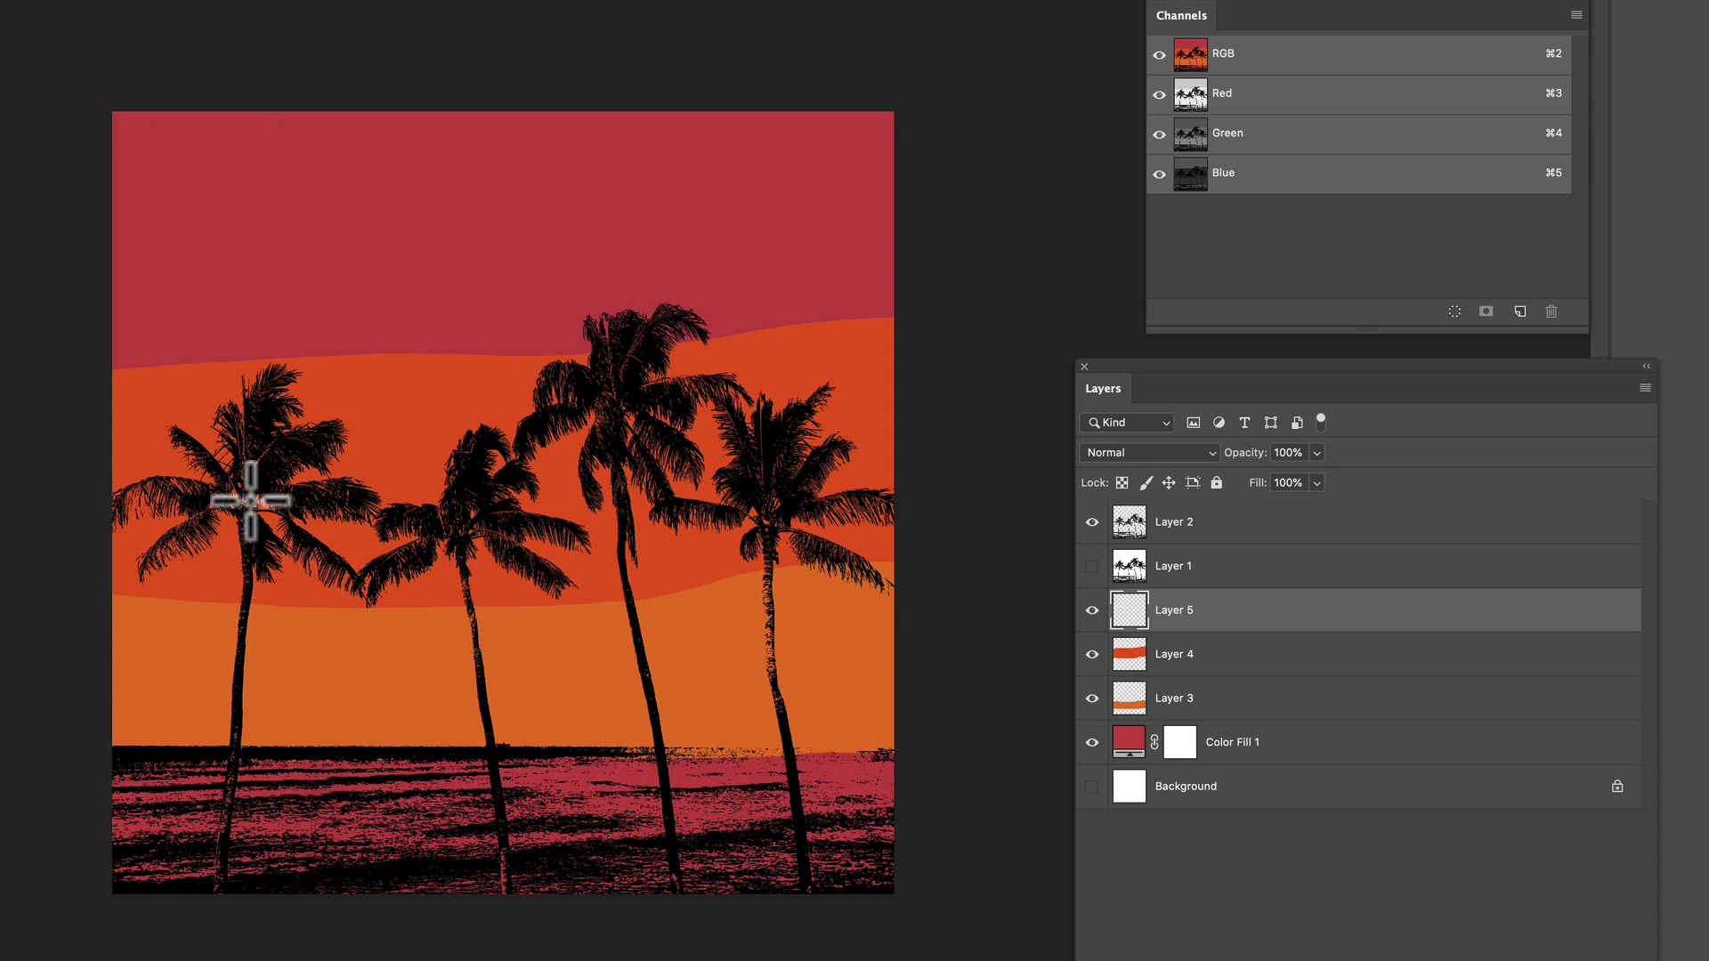
pyautogui.moveTo(241, 461); pyautogui.dragTo(722, 941)
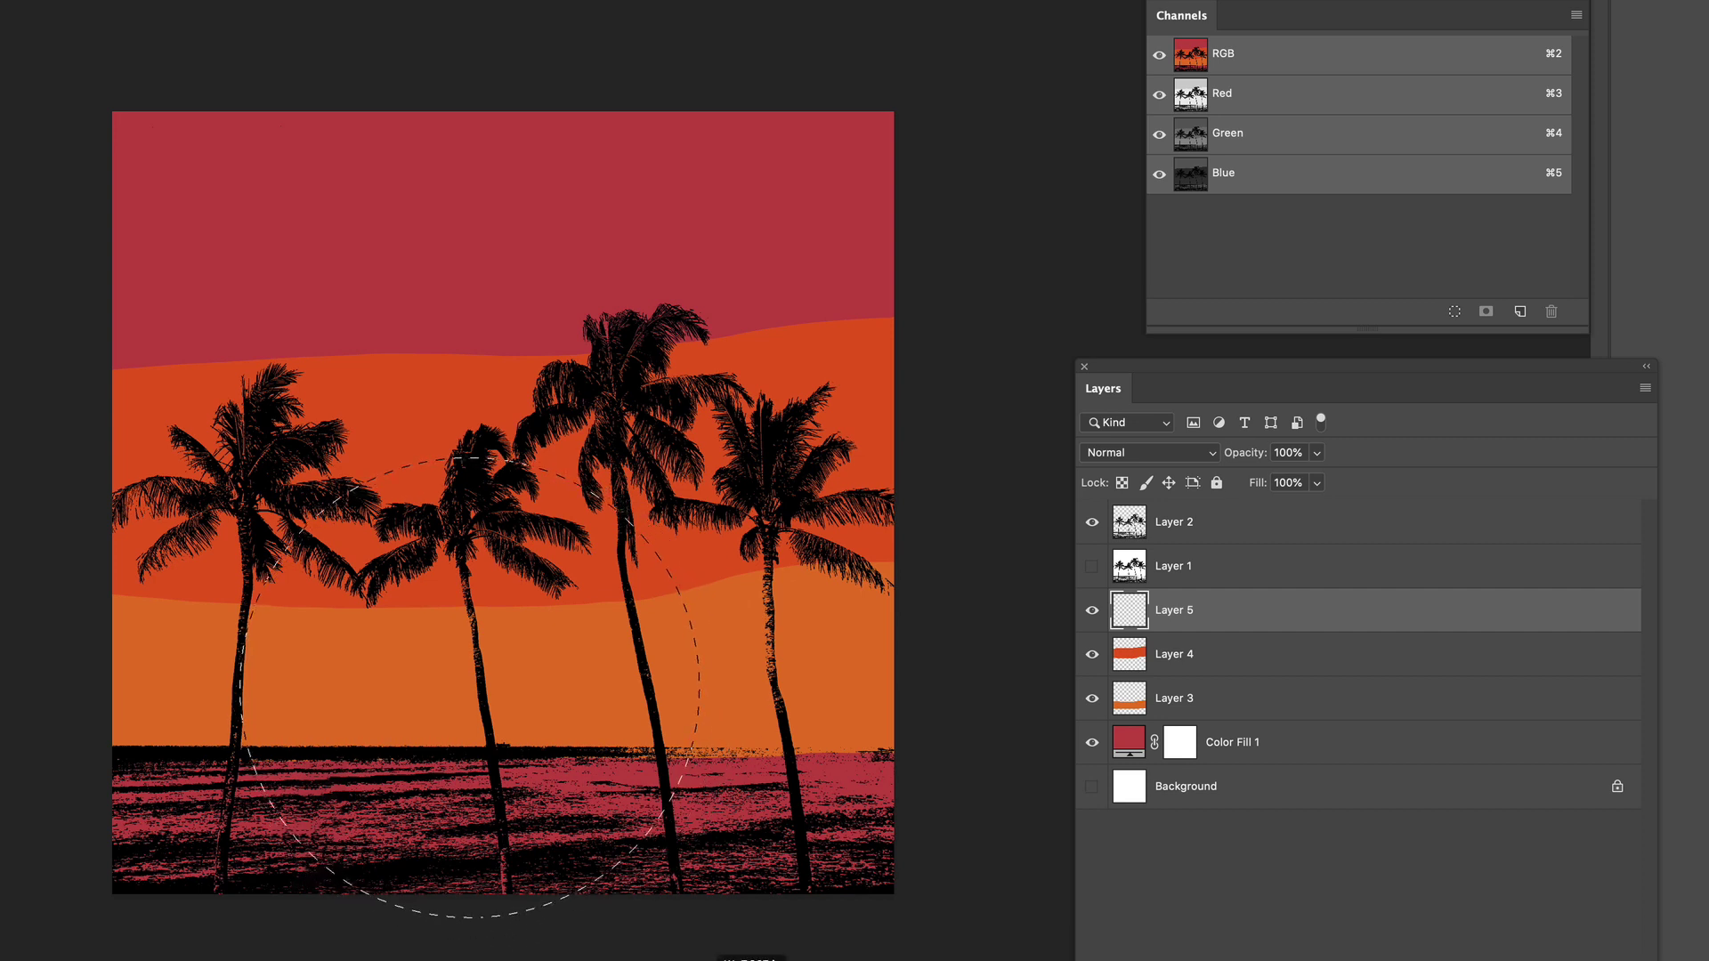
pyautogui.moveTo(469, 638); pyautogui.dragTo(629, 669)
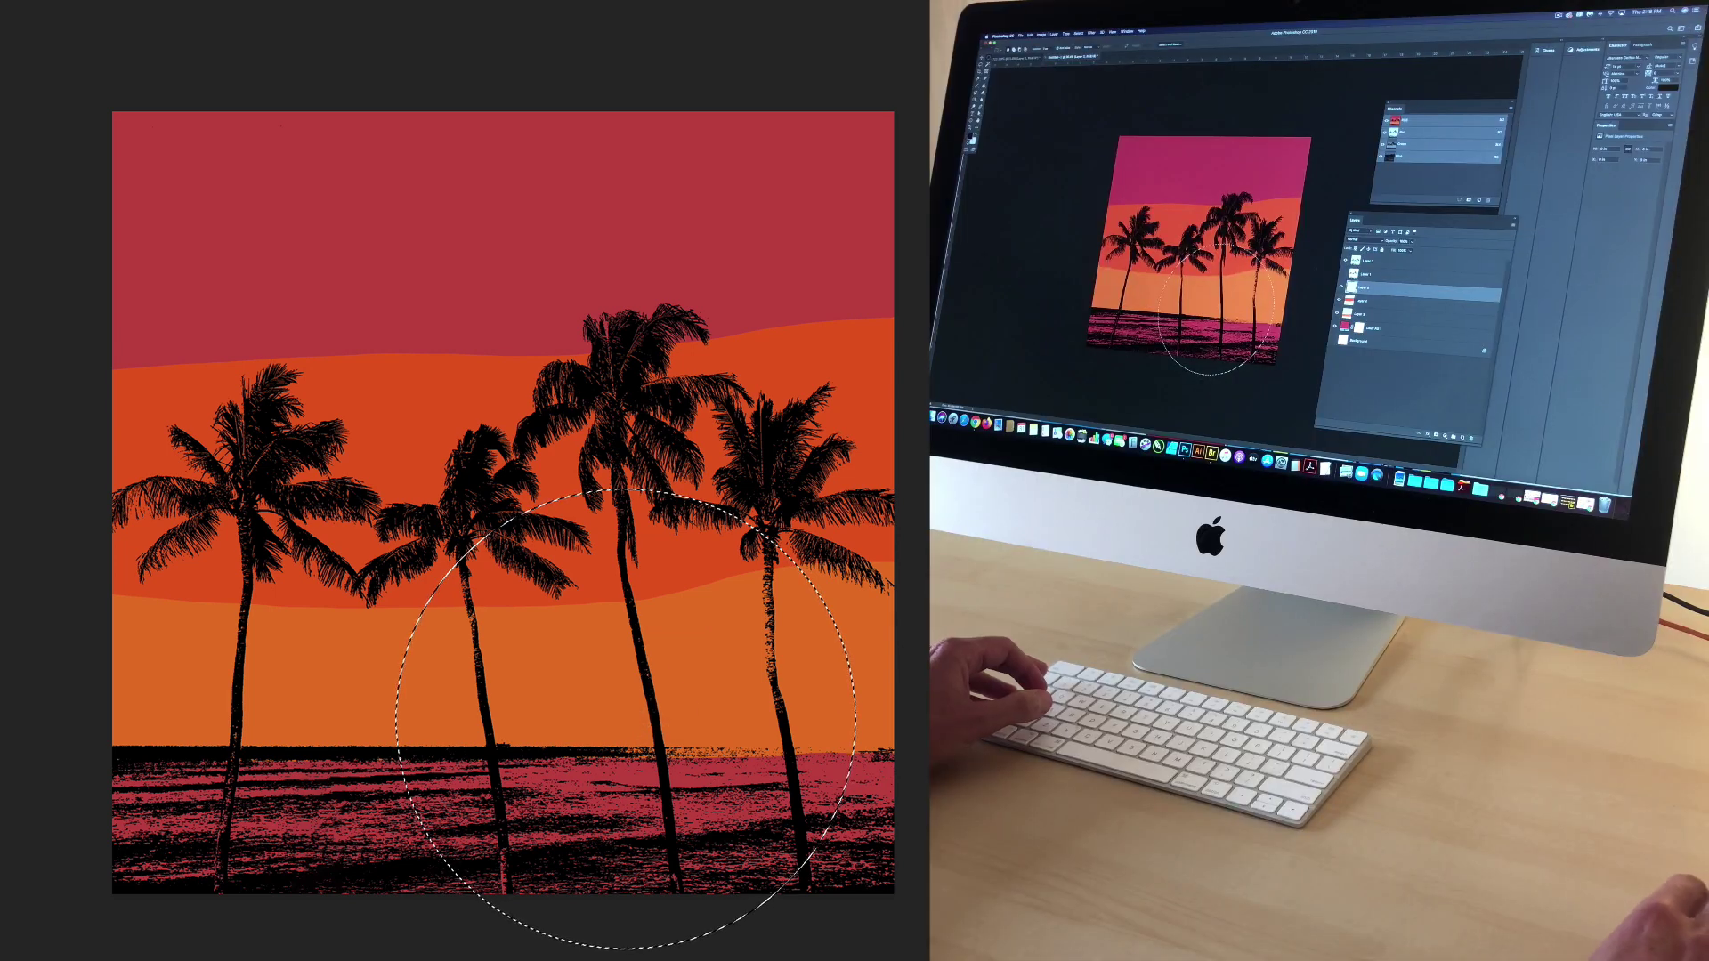
# Fill the circle with pale yellow to form the sun.
pyautogui.click(1030, 35)
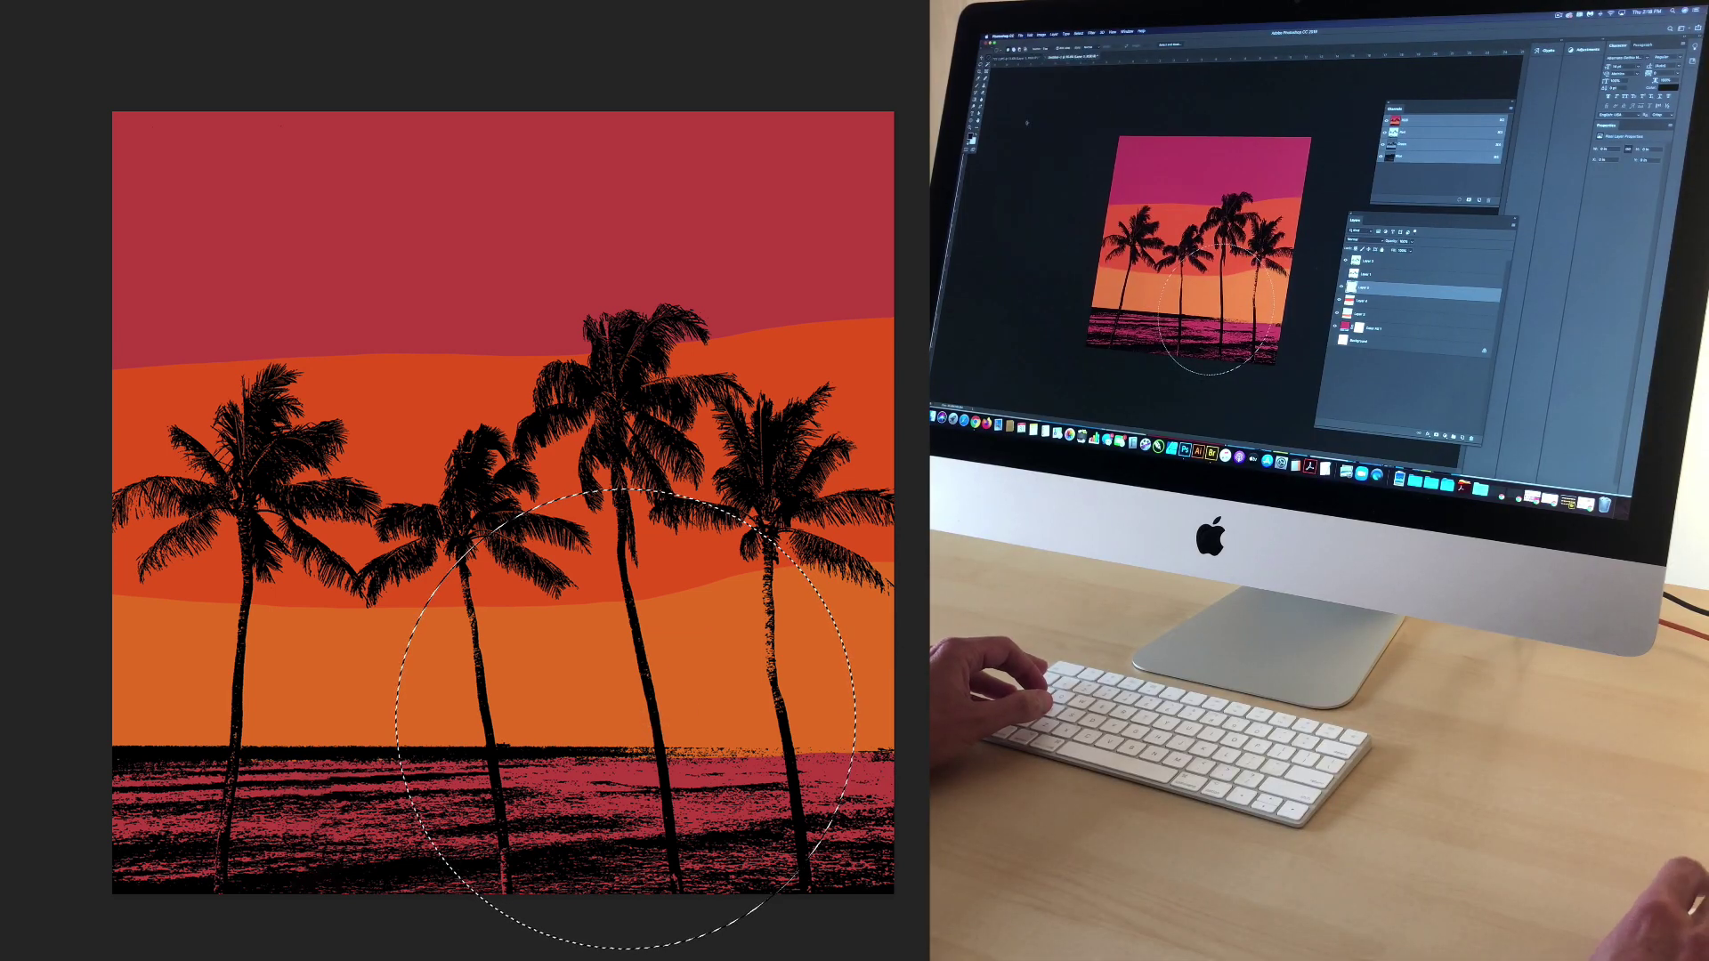
pyautogui.click(1025, 122)
pyautogui.click(767, 322)
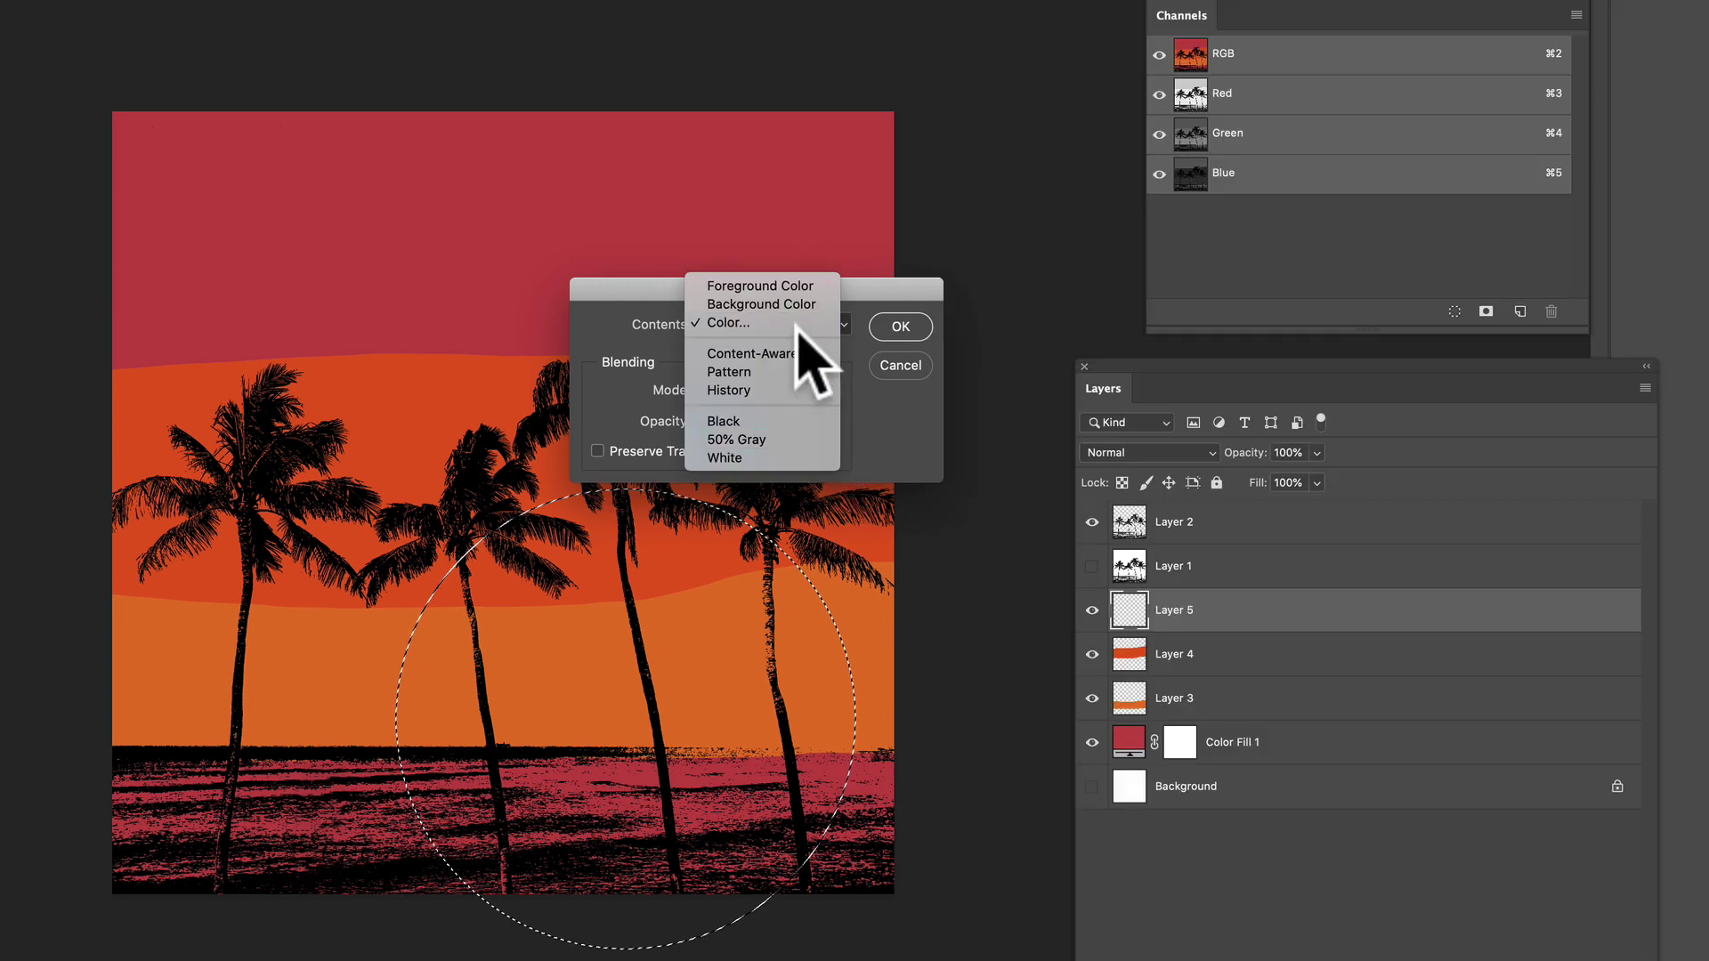
pyautogui.click(801, 322)
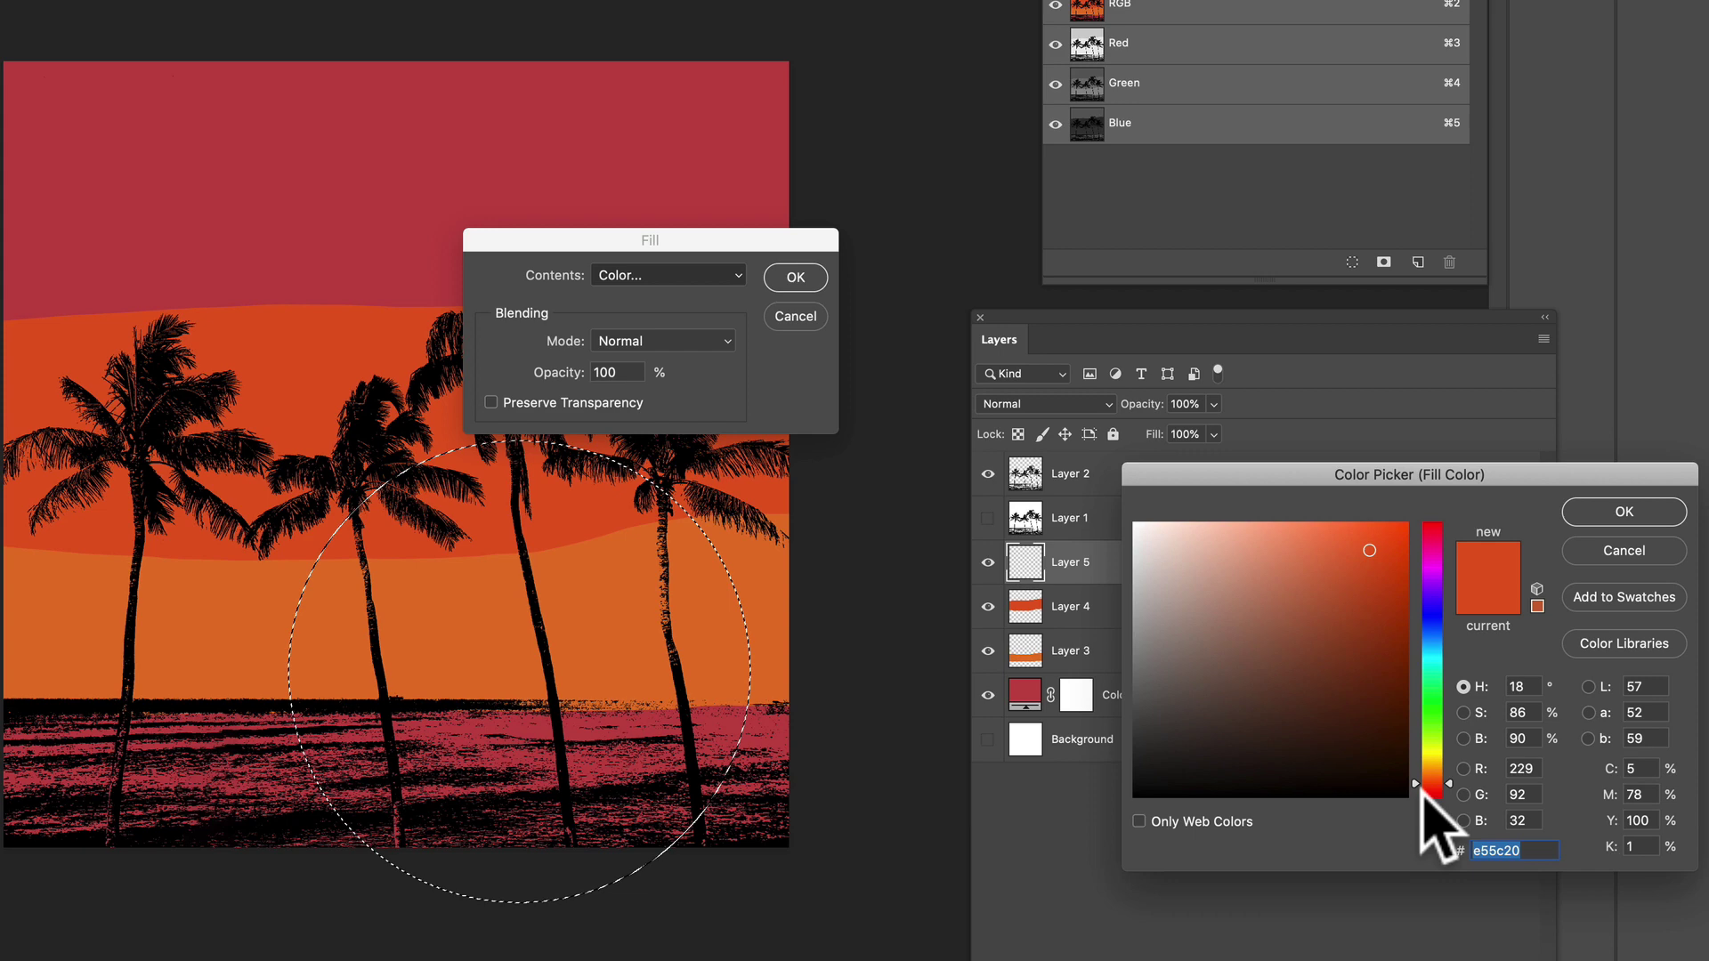
pyautogui.moveTo(1417, 784); pyautogui.dragTo(1417, 765)
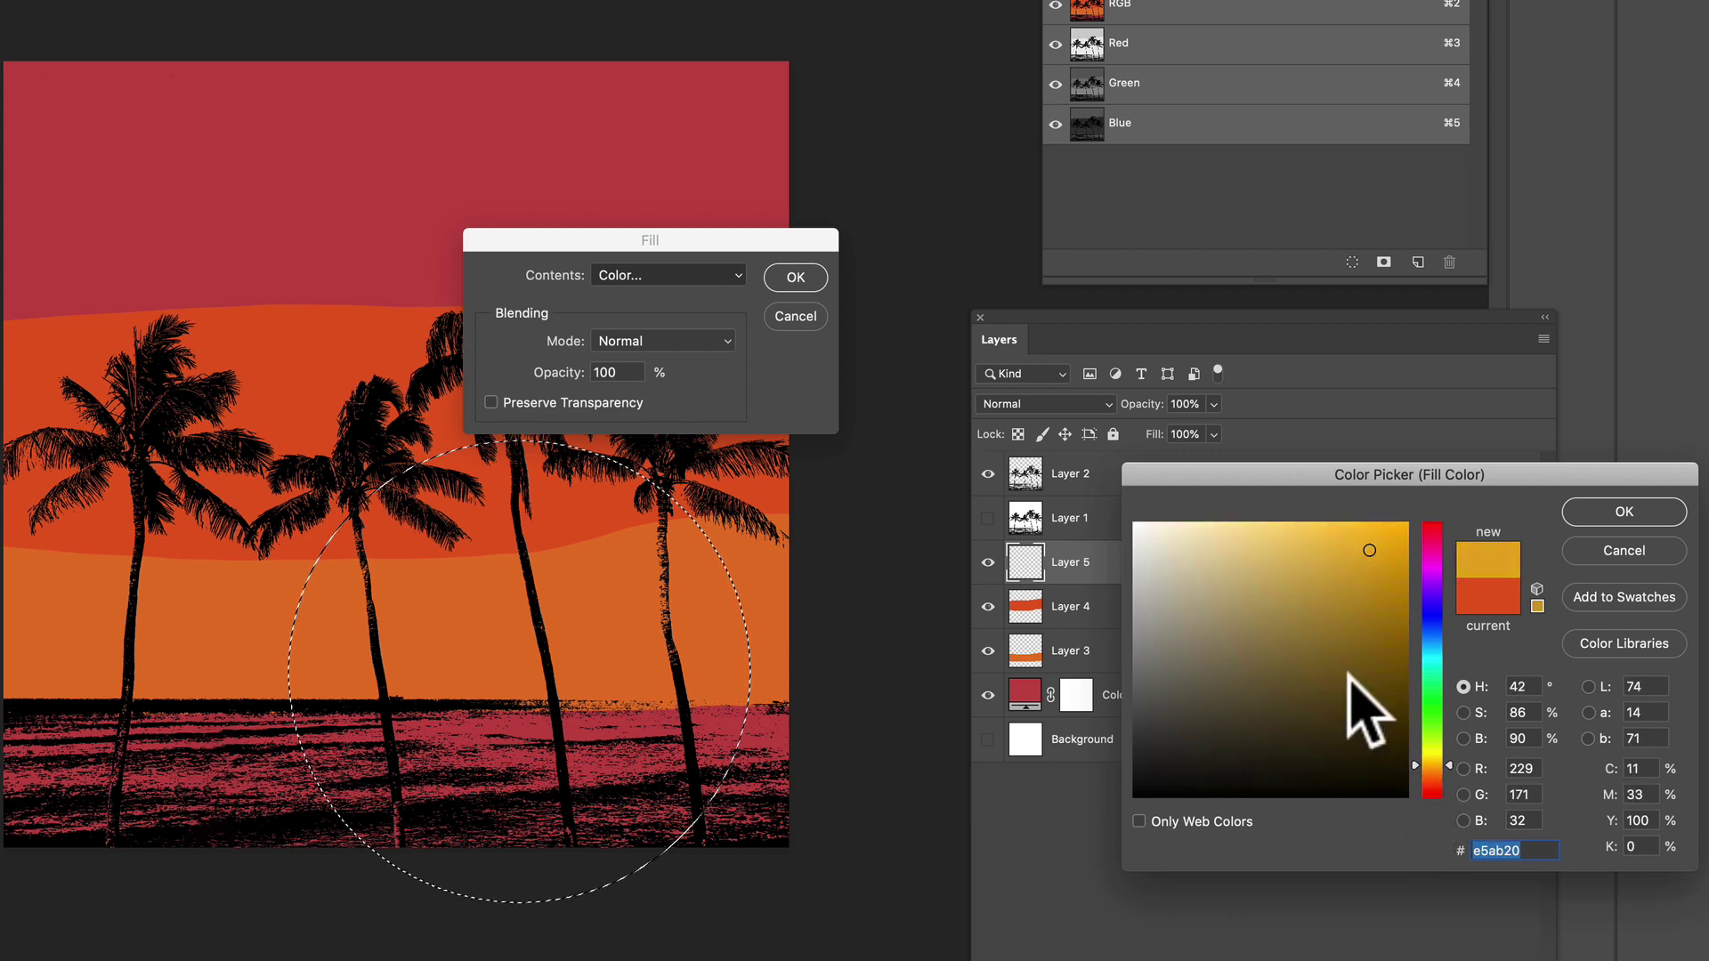
pyautogui.click(1279, 553)
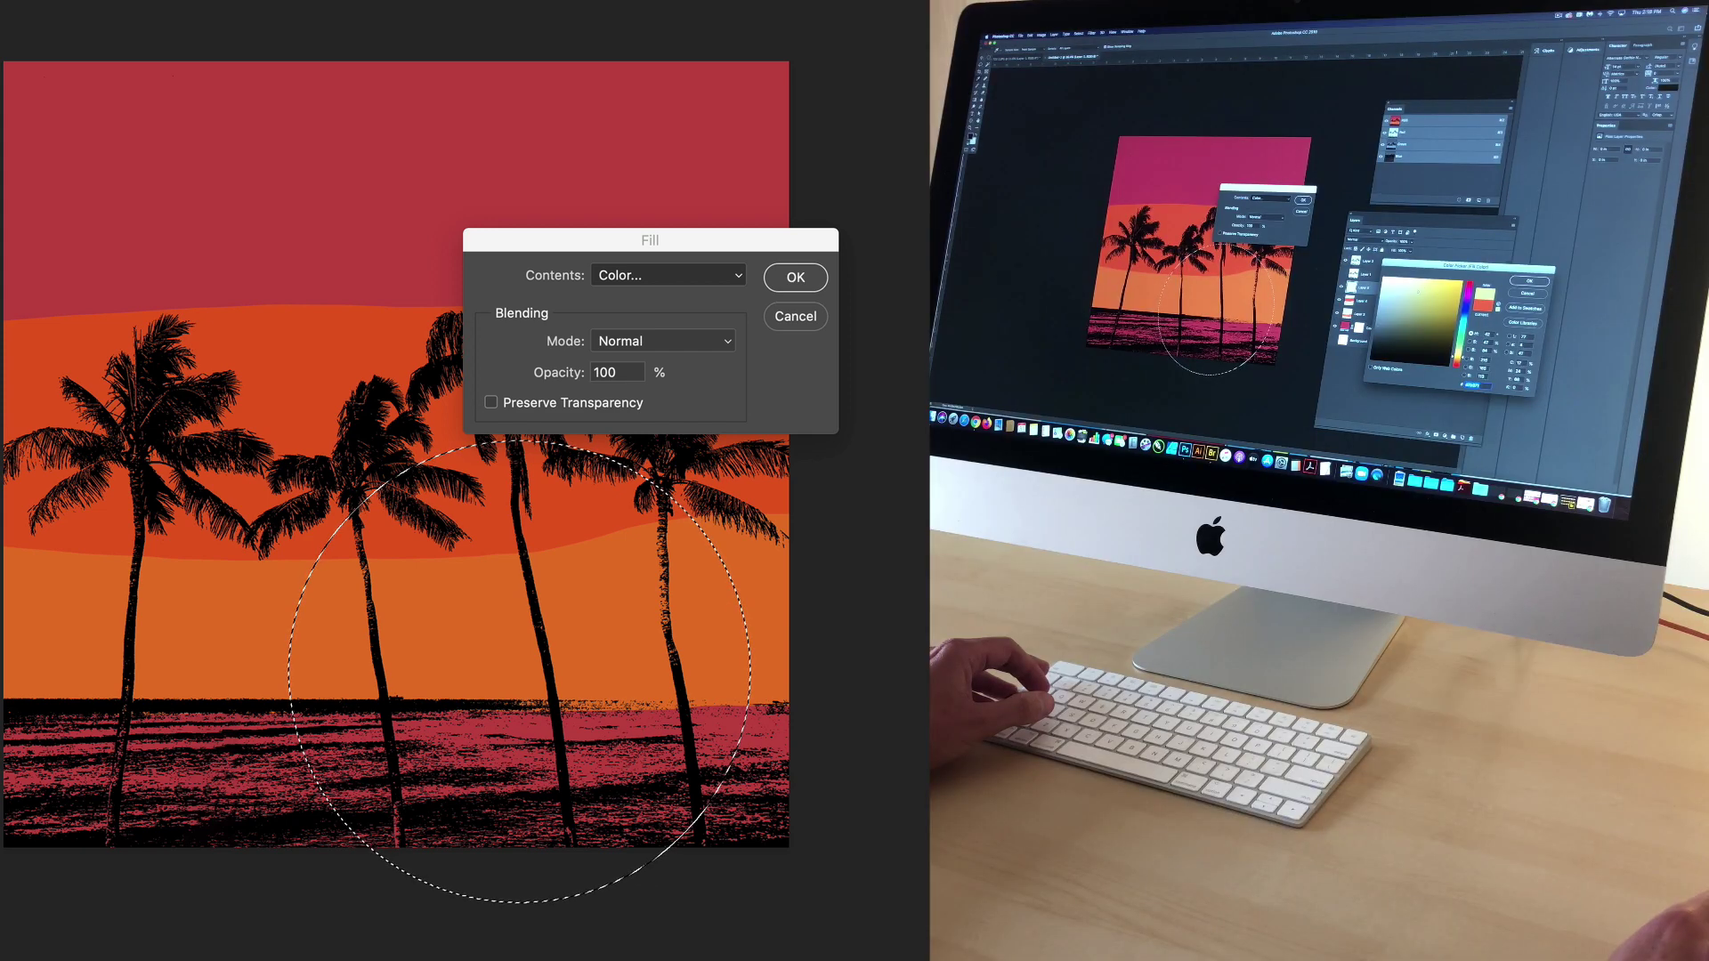
pyautogui.click(1628, 561)
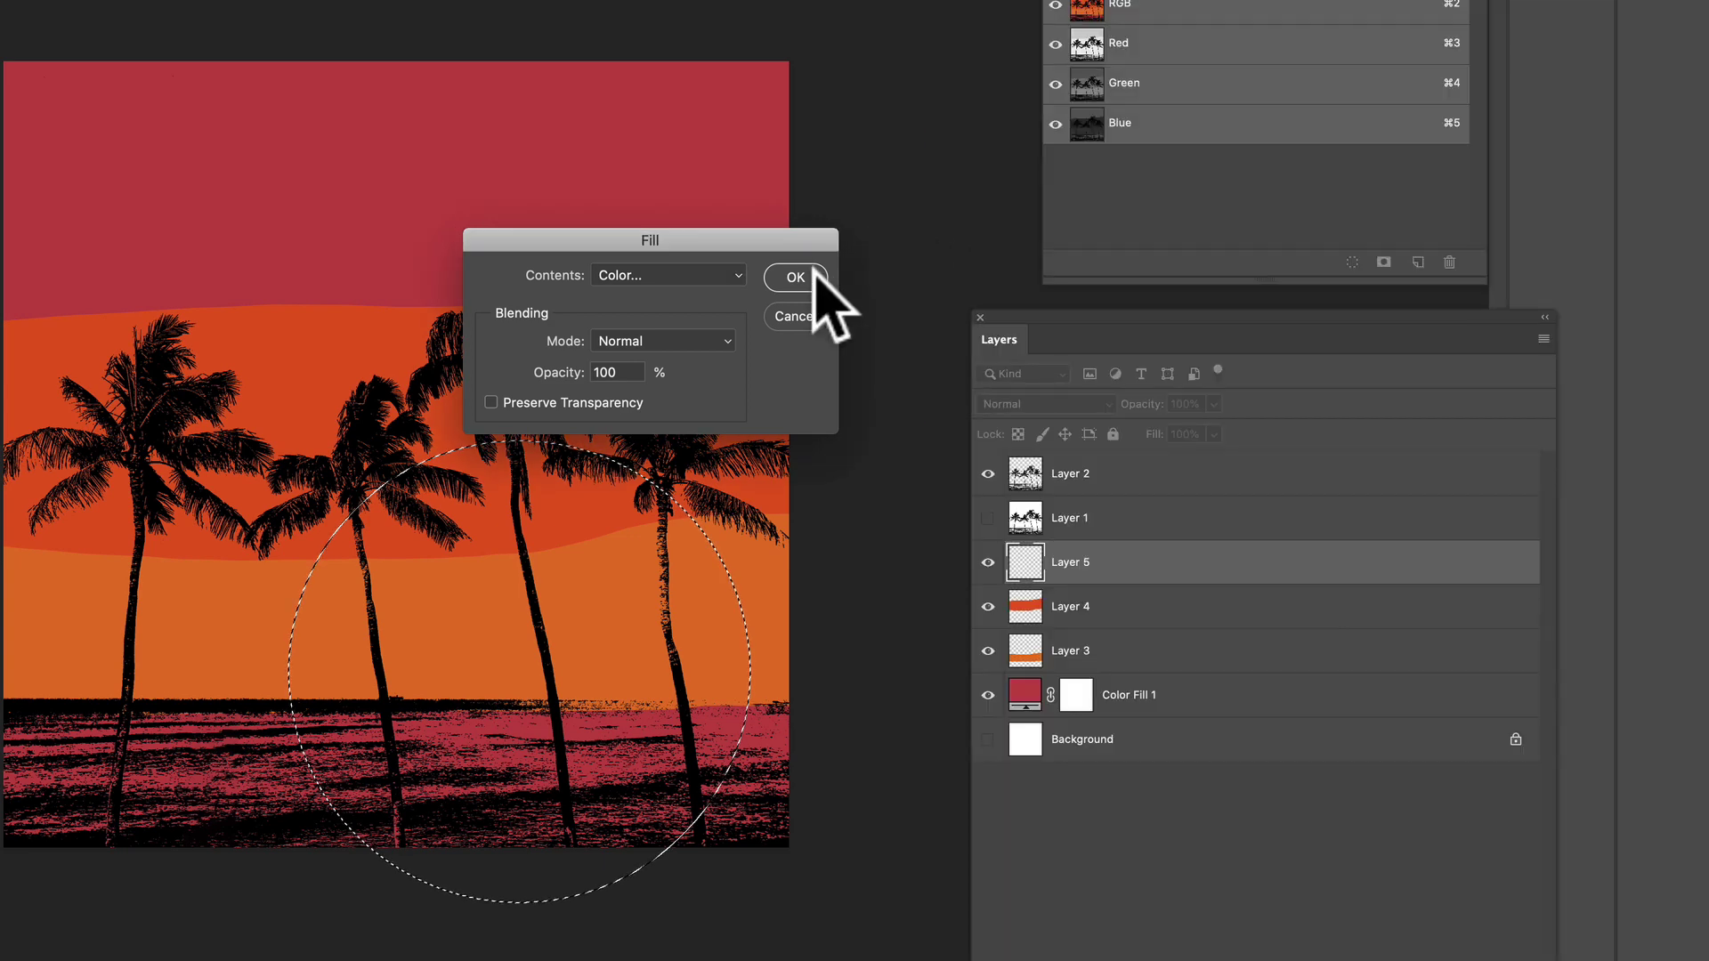
pyautogui.click(795, 277)
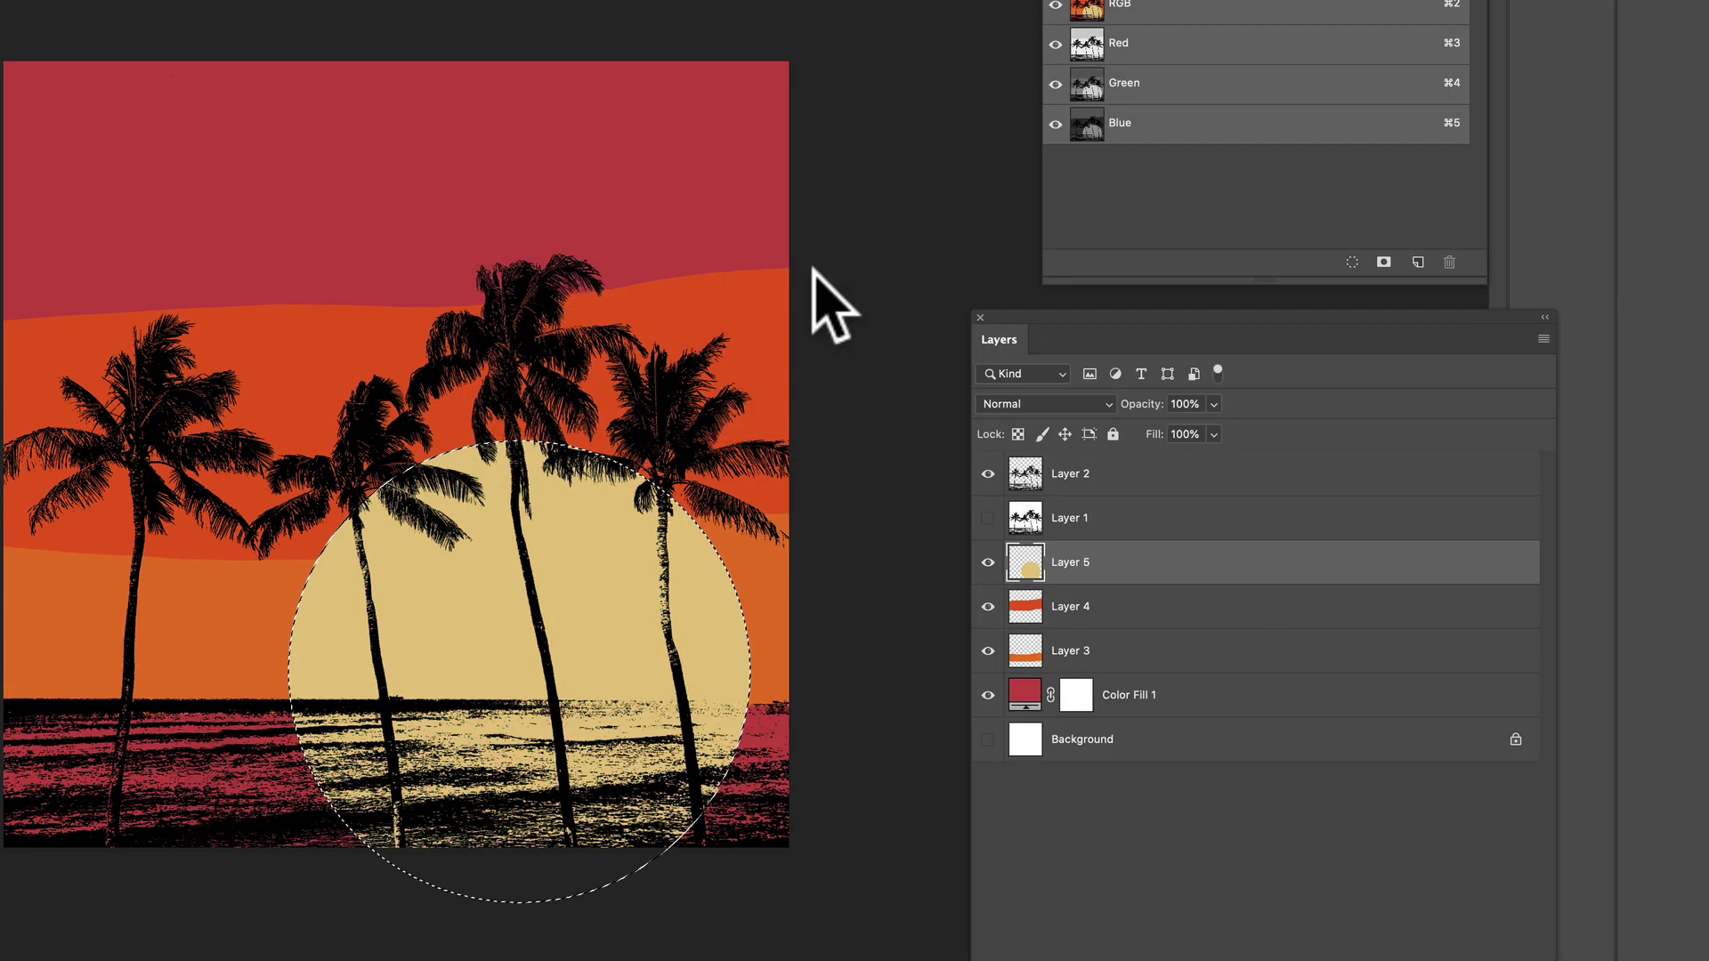
# Cut the sun's part below the horizon and paste it in place onto new Layer 6.
pyautogui.moveTo(3, 848); pyautogui.dragTo(962, 705)
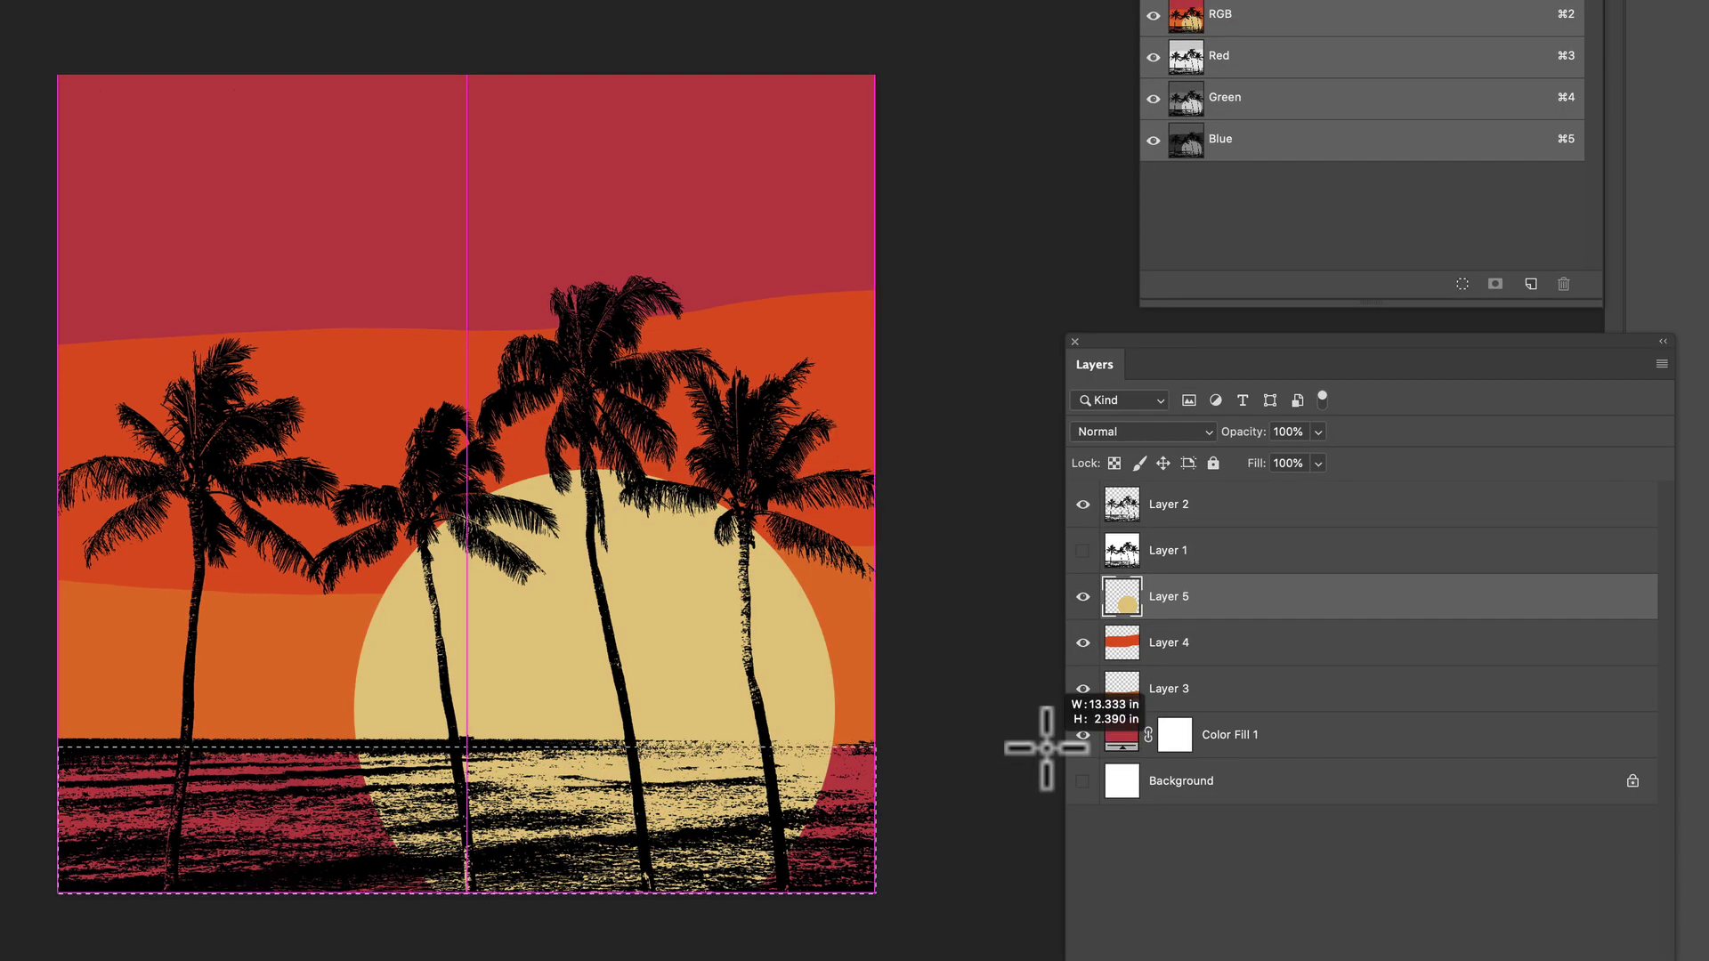
pyautogui.moveTo(1056, 745); pyautogui.dragTo(1058, 741)
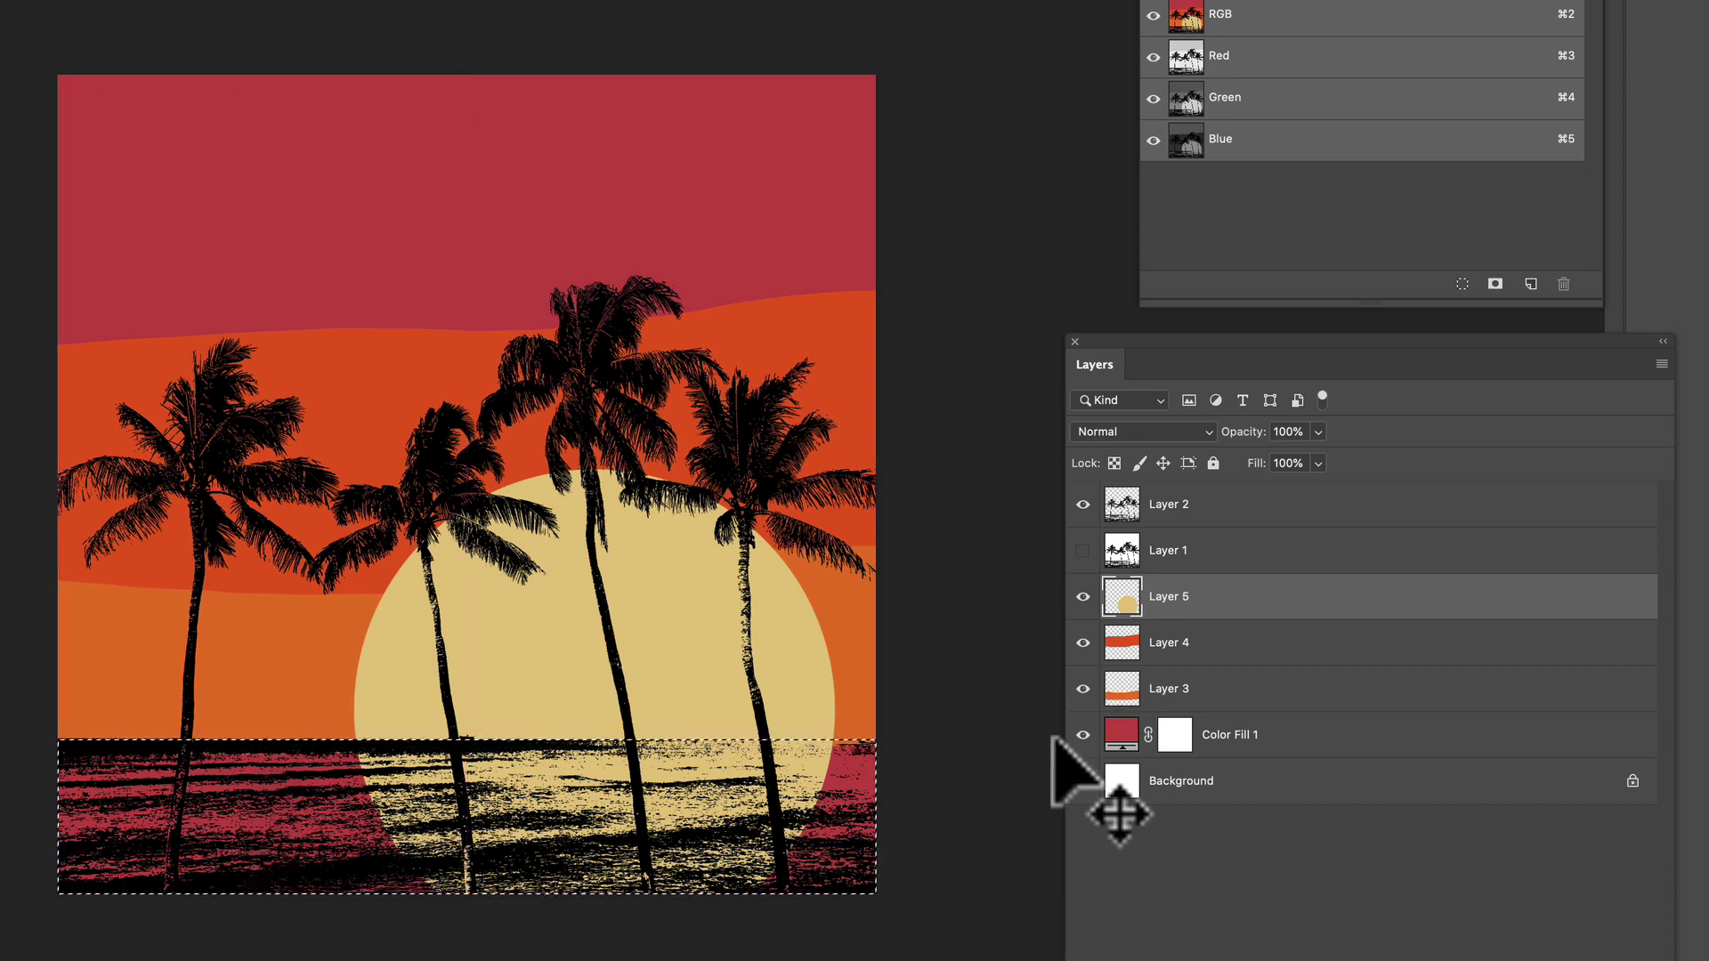
pyautogui.press('Delete')
pyautogui.press('super+d')
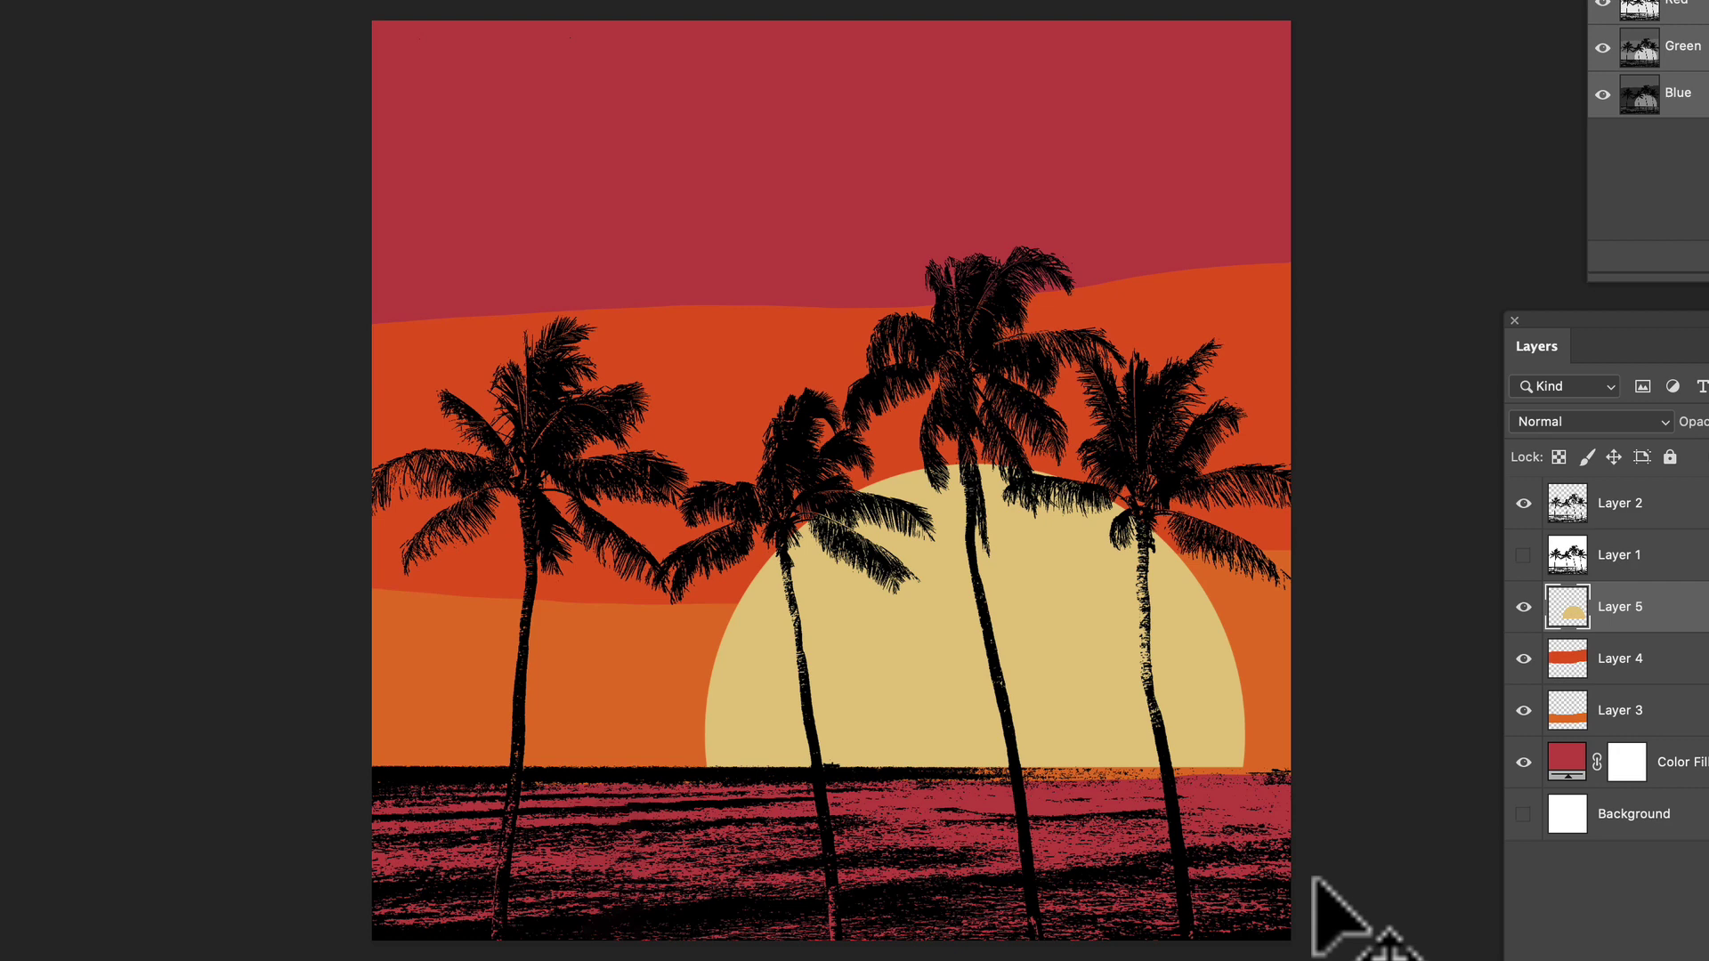
pyautogui.hotkey('ctrl', 'v')
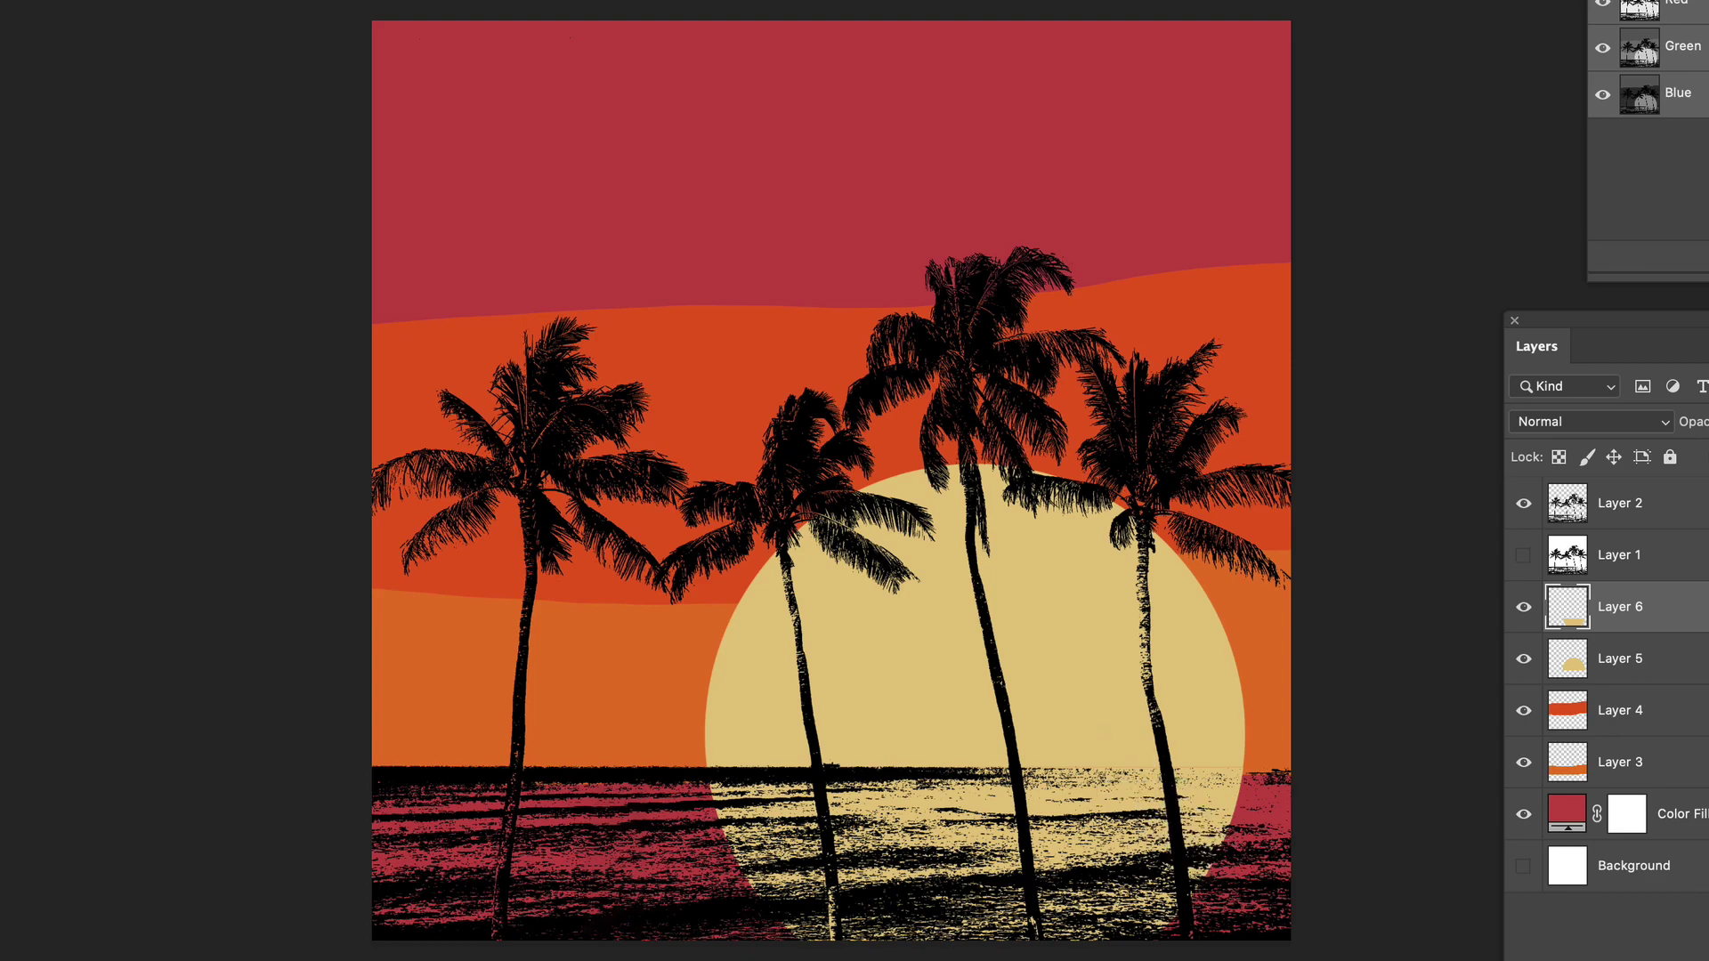
# Apply Hue/Saturation to the reflection layer: Hue -12, Saturation +50, Lightness -22.
pyautogui.click(385, 16)
pyautogui.moveTo(418, 92)
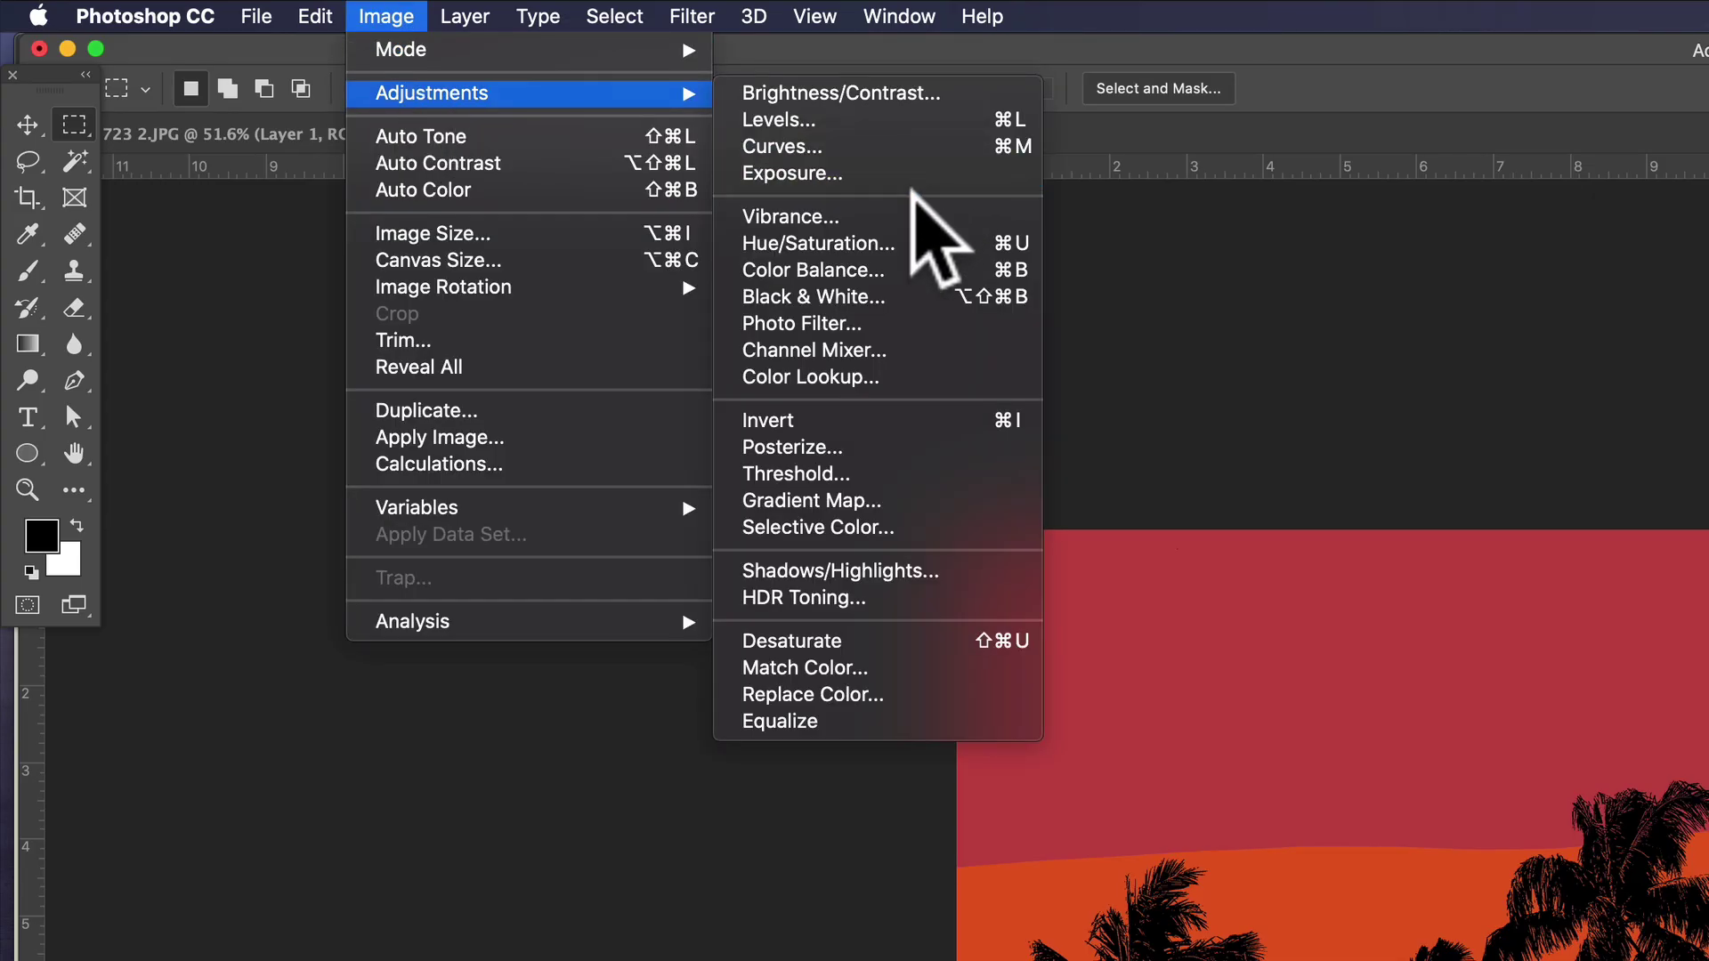
pyautogui.click(903, 238)
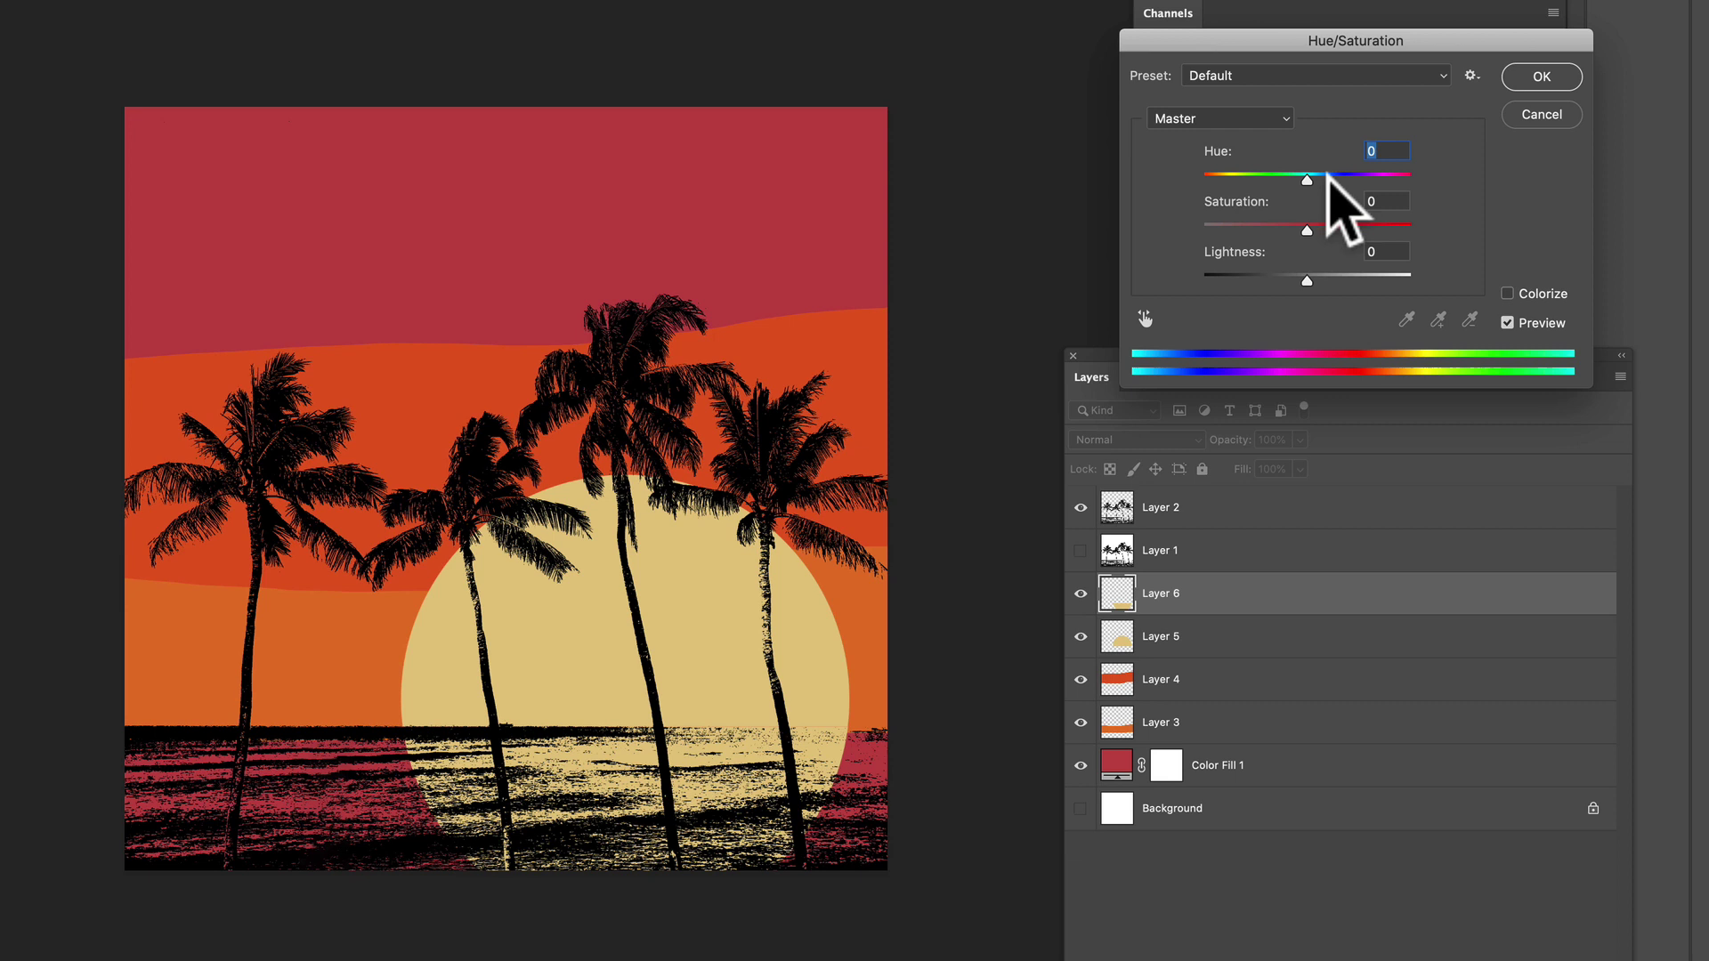
pyautogui.moveTo(1306, 279); pyautogui.dragTo(1287, 279)
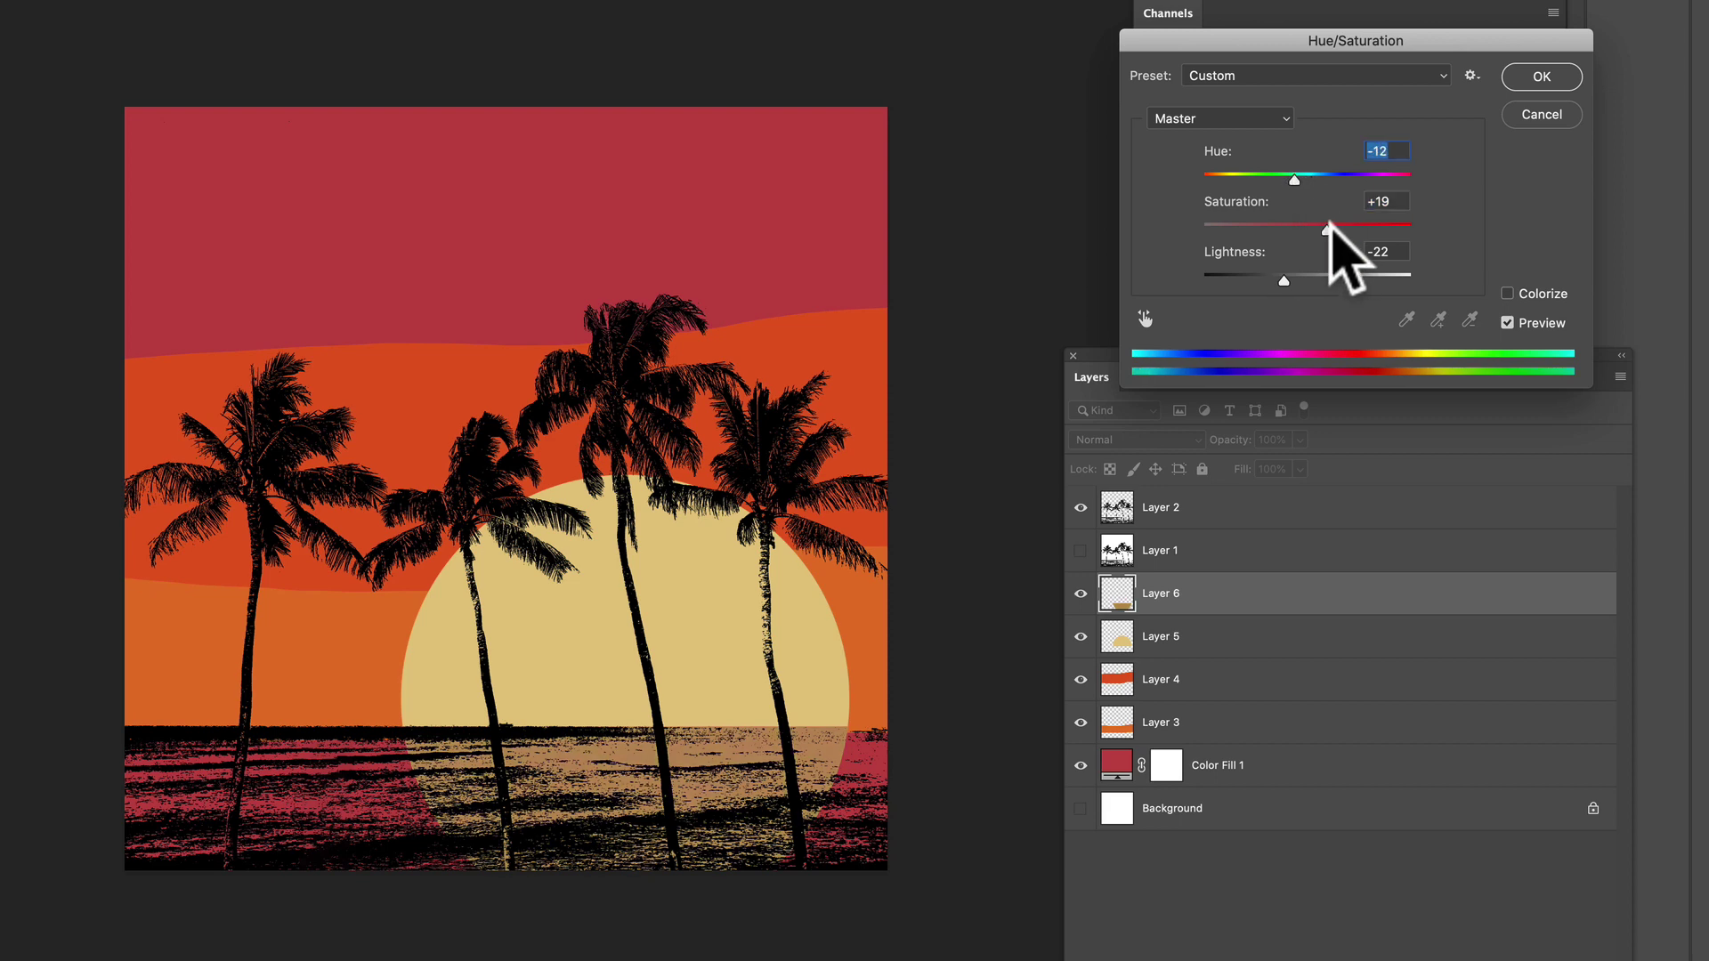
pyautogui.moveTo(1329, 228); pyautogui.dragTo(1361, 228)
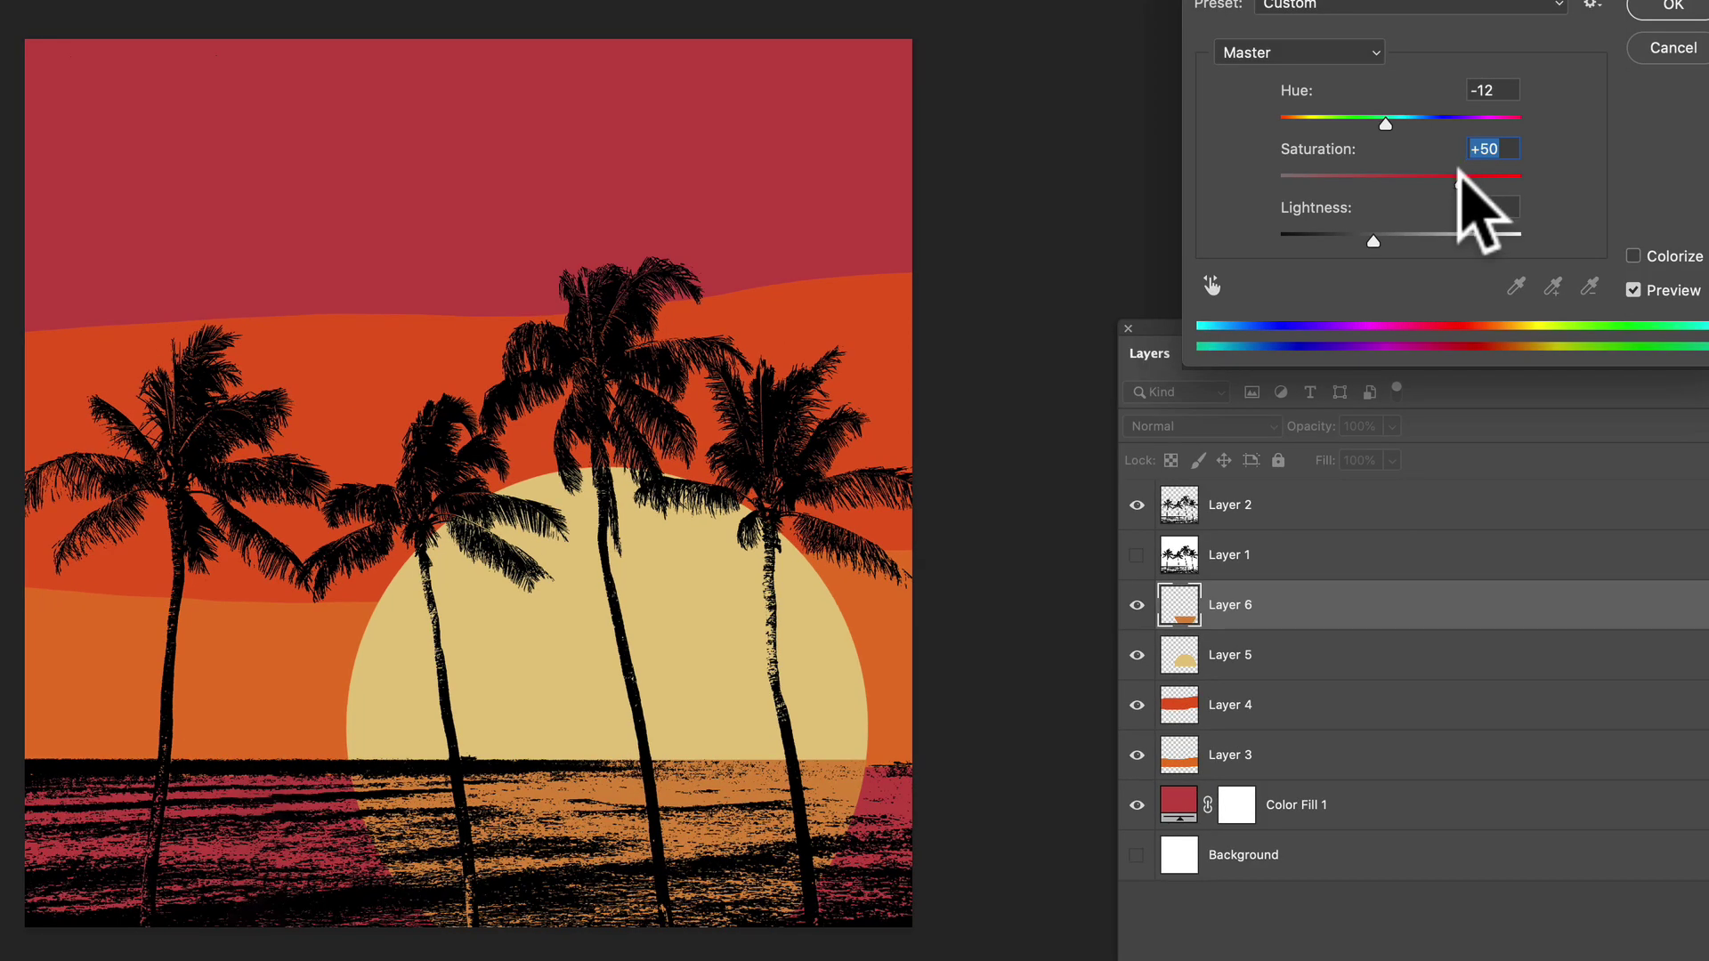